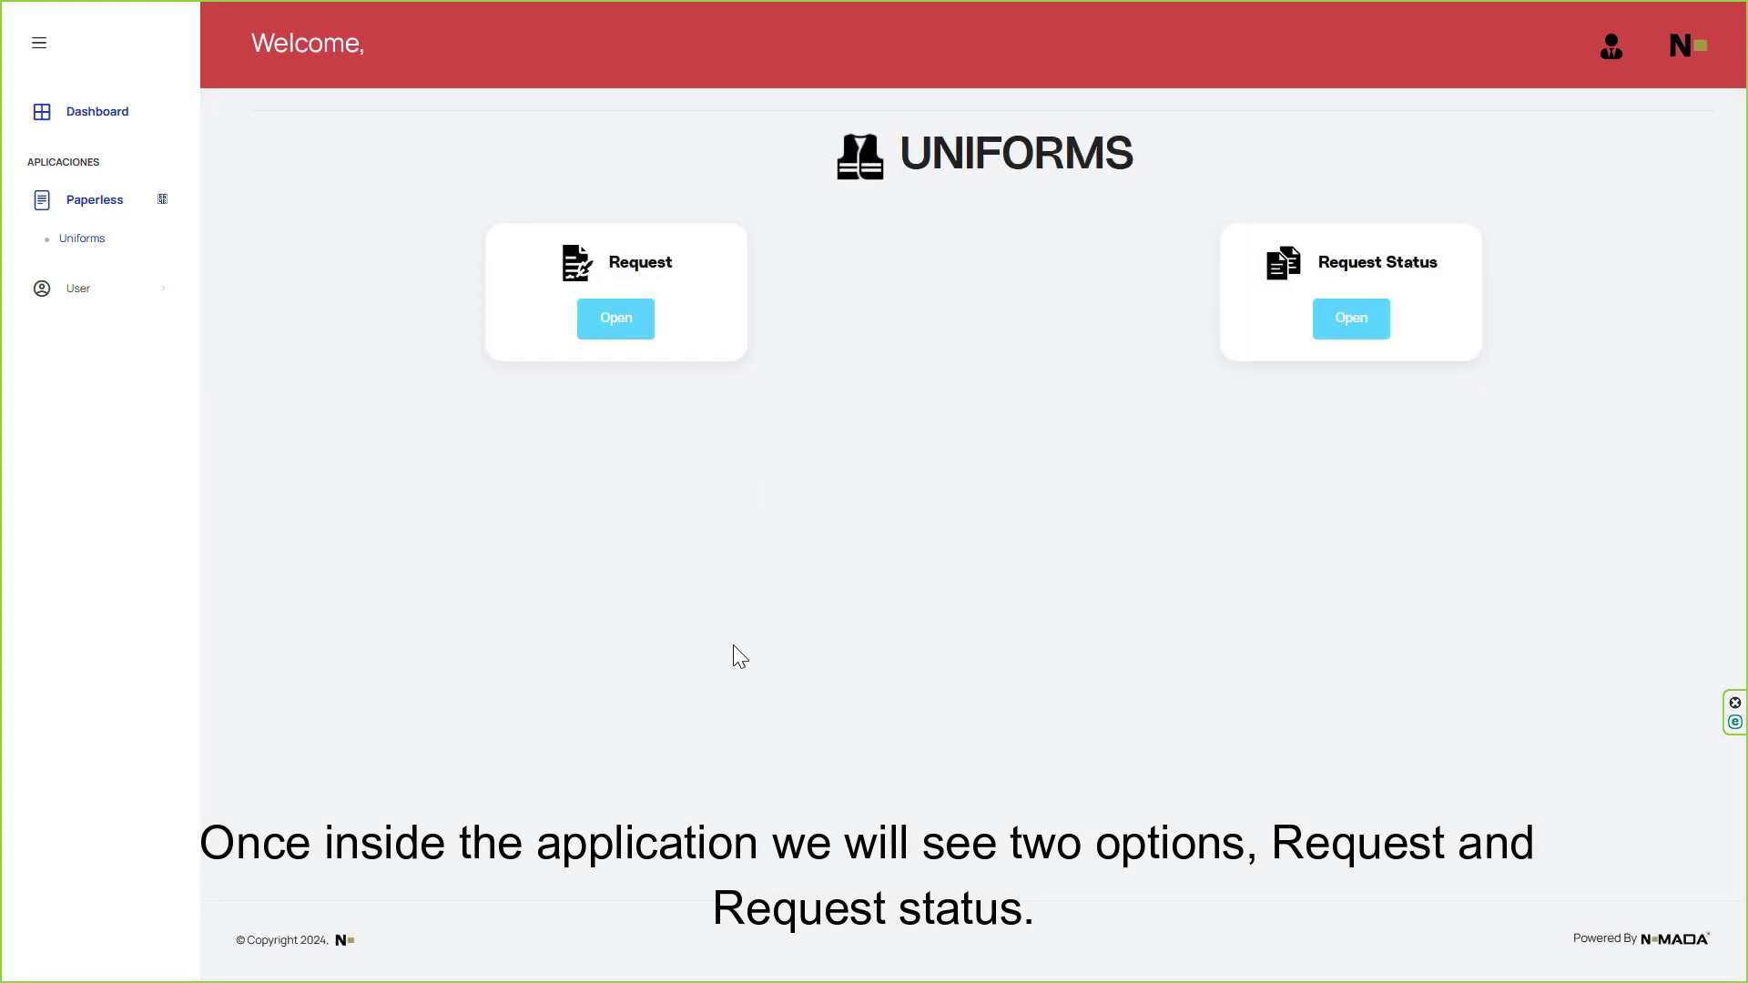
Step: Open the uniform request form and fill the first record with quantity 2, the first listed worker, Ear Muffs and size M
click(624, 337)
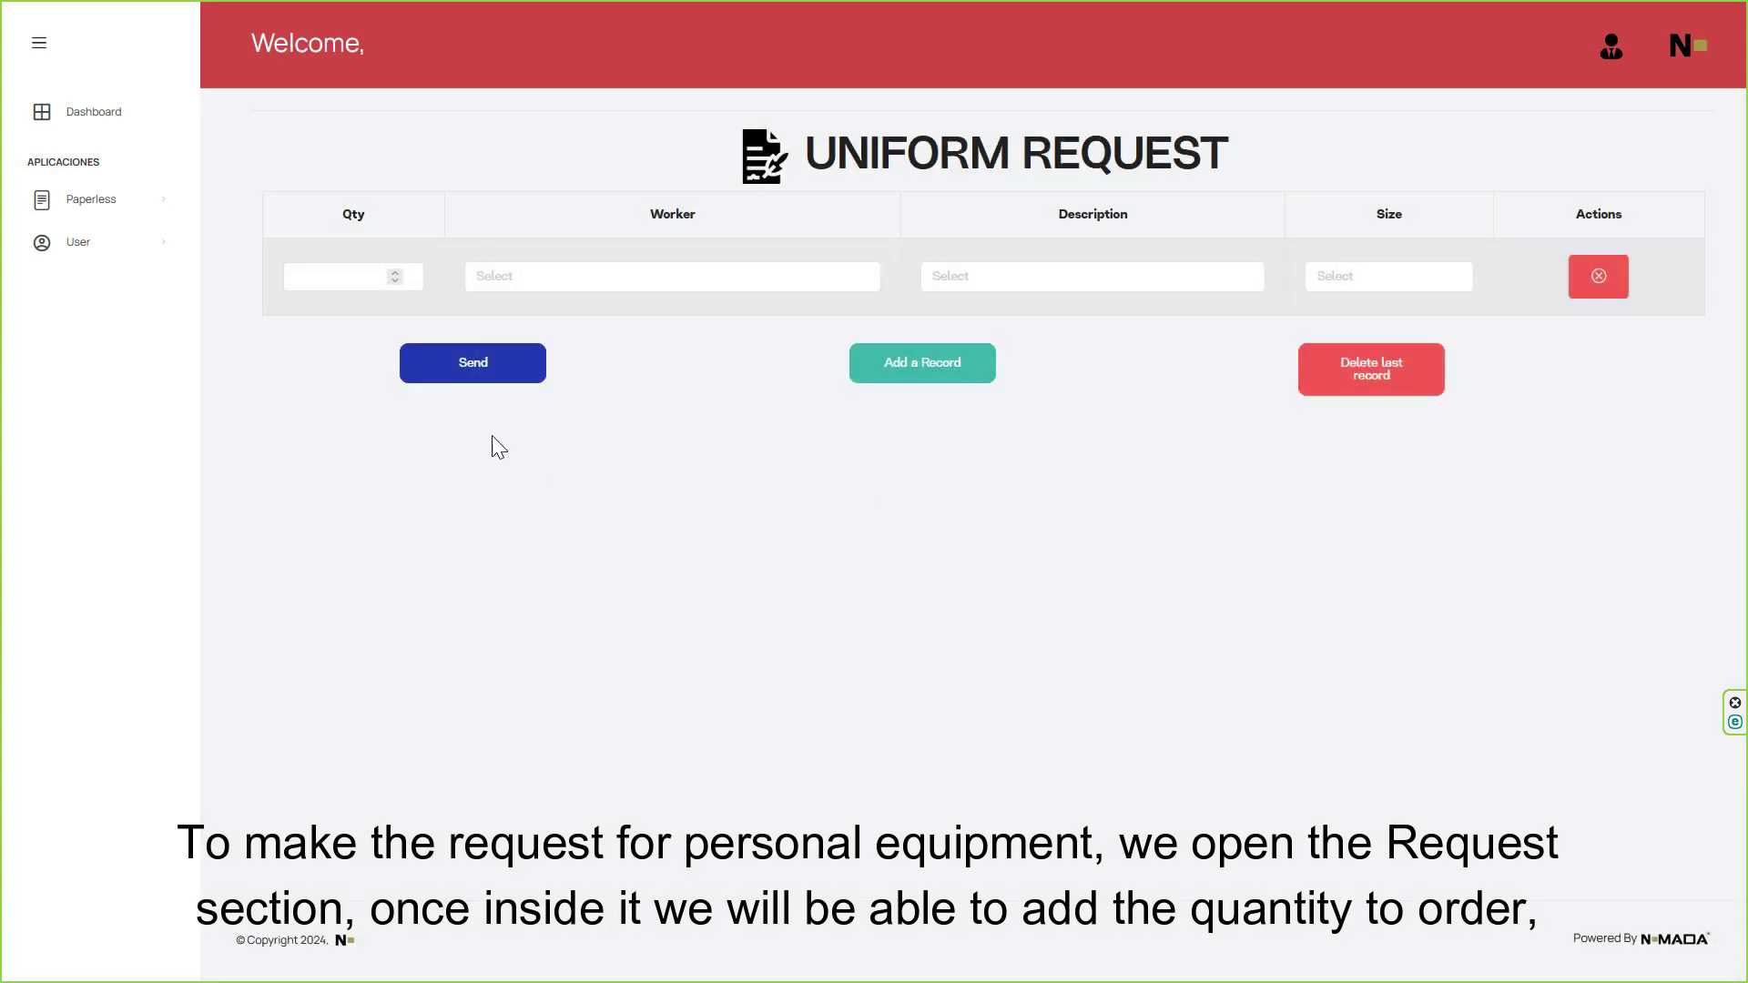
click(334, 286)
click(559, 283)
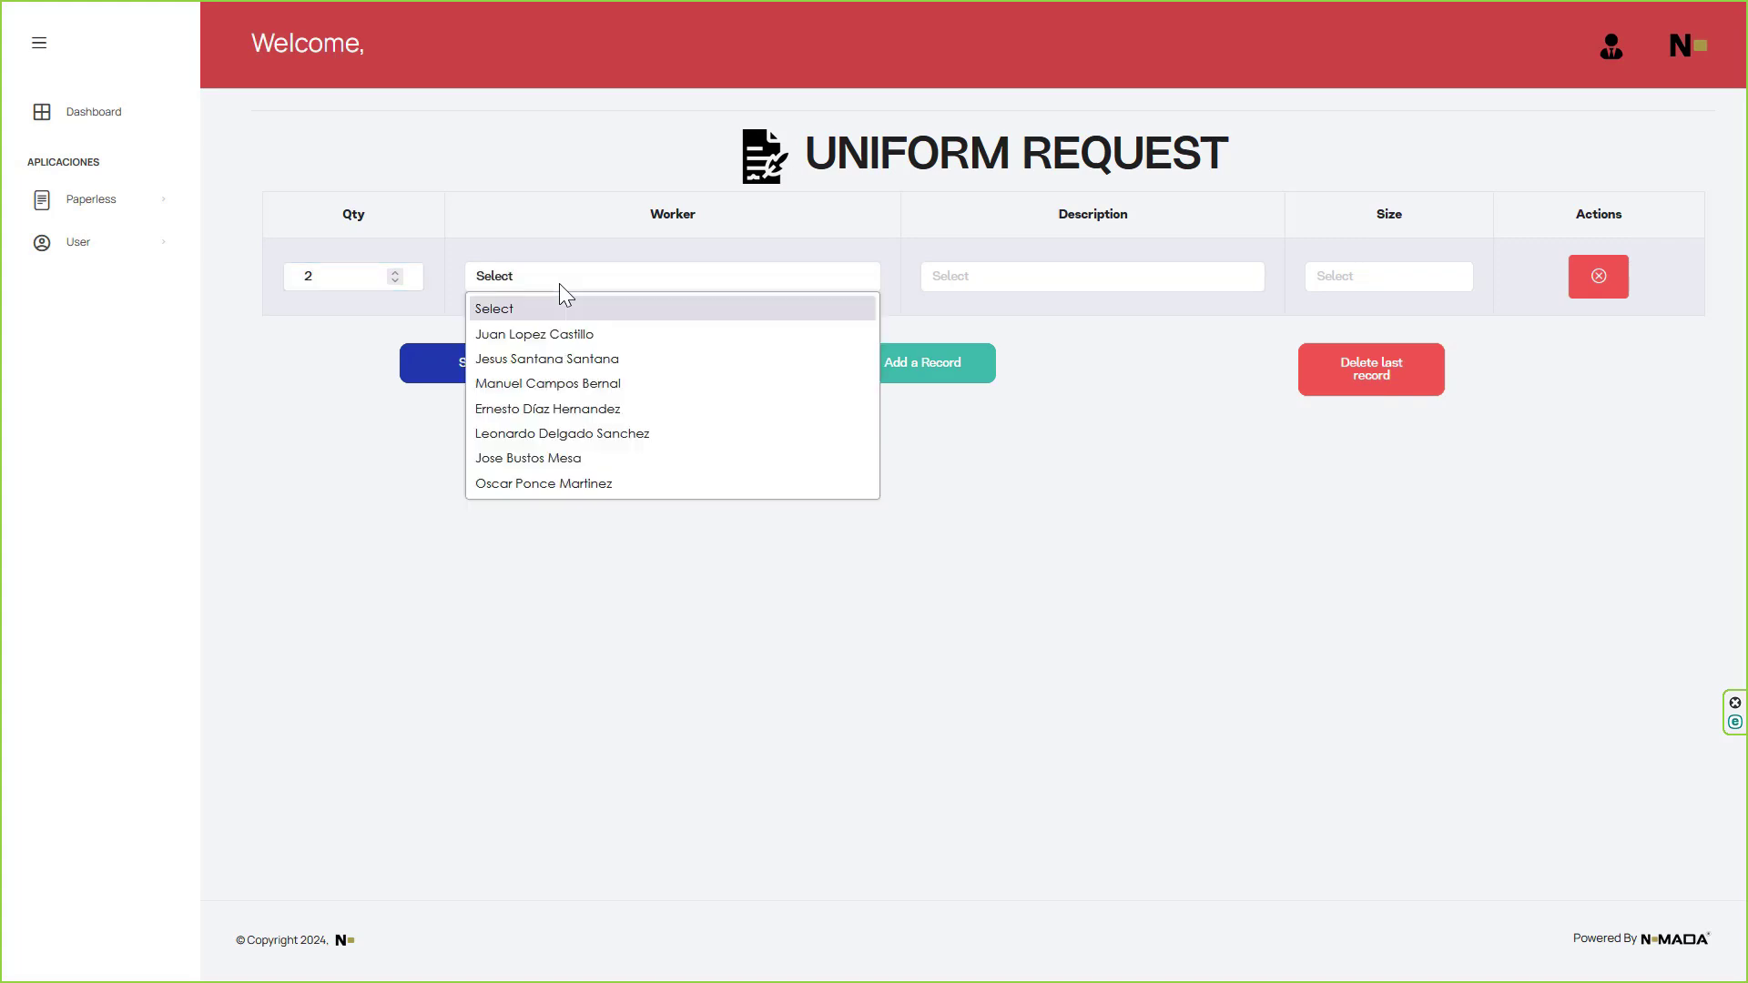
click(615, 333)
click(1081, 287)
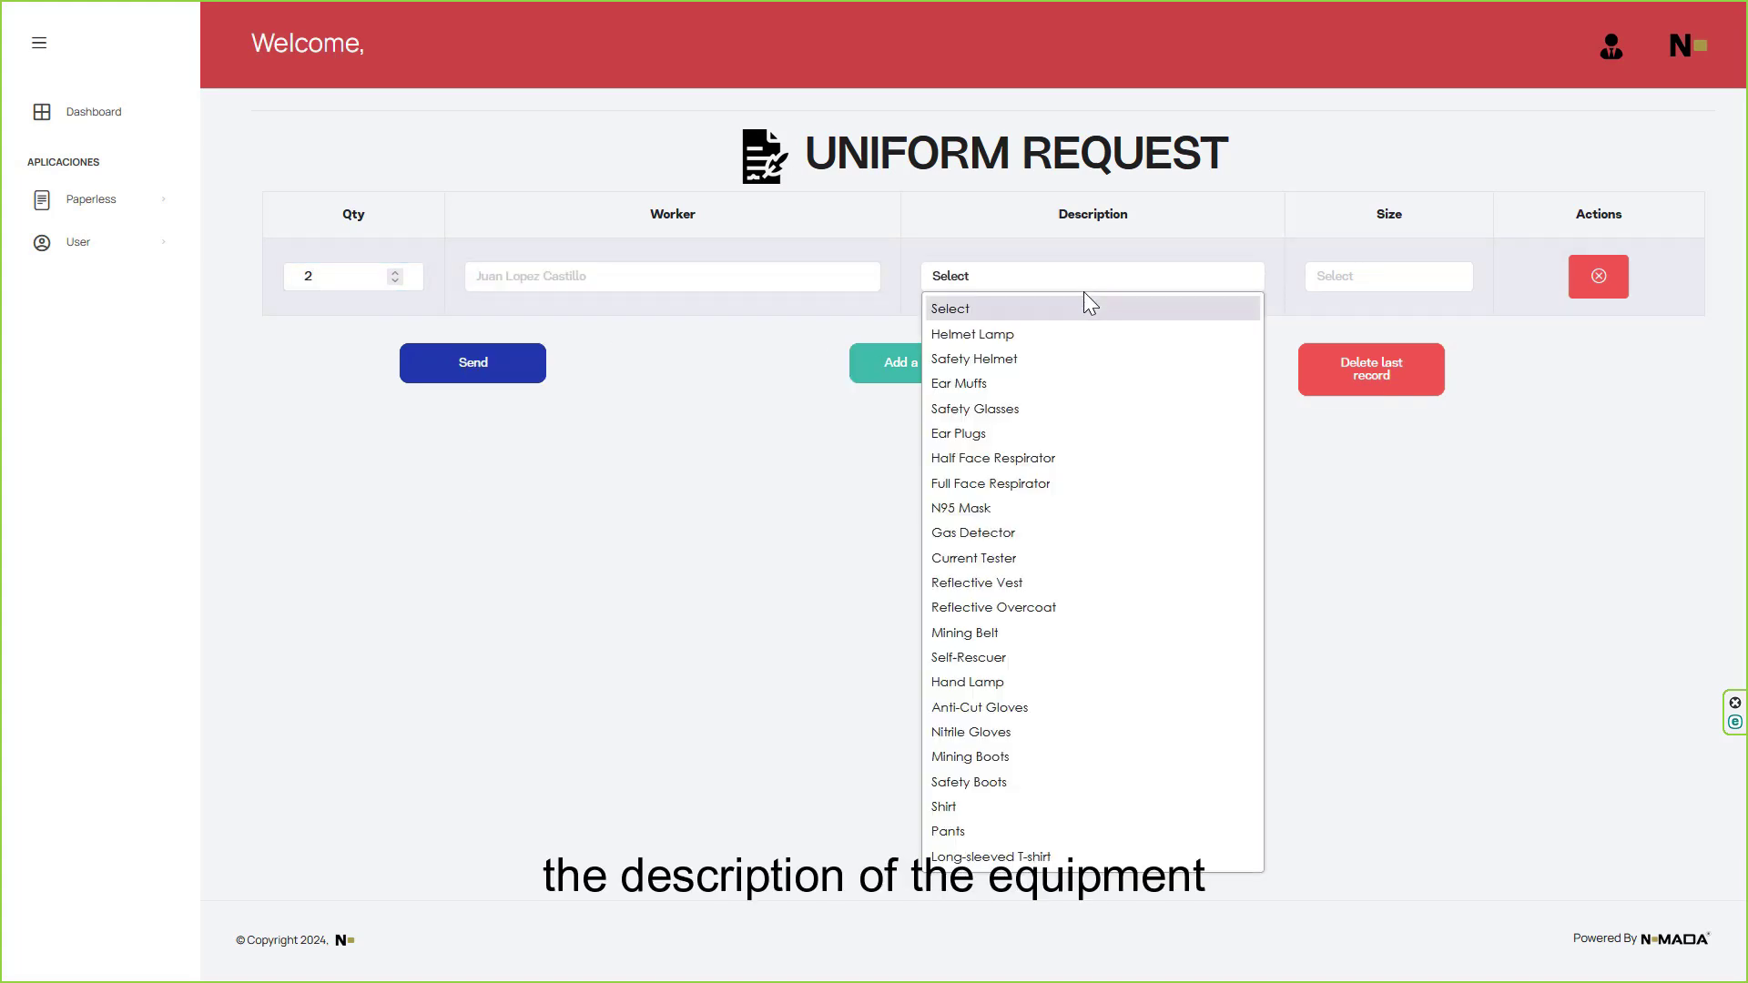
click(1102, 380)
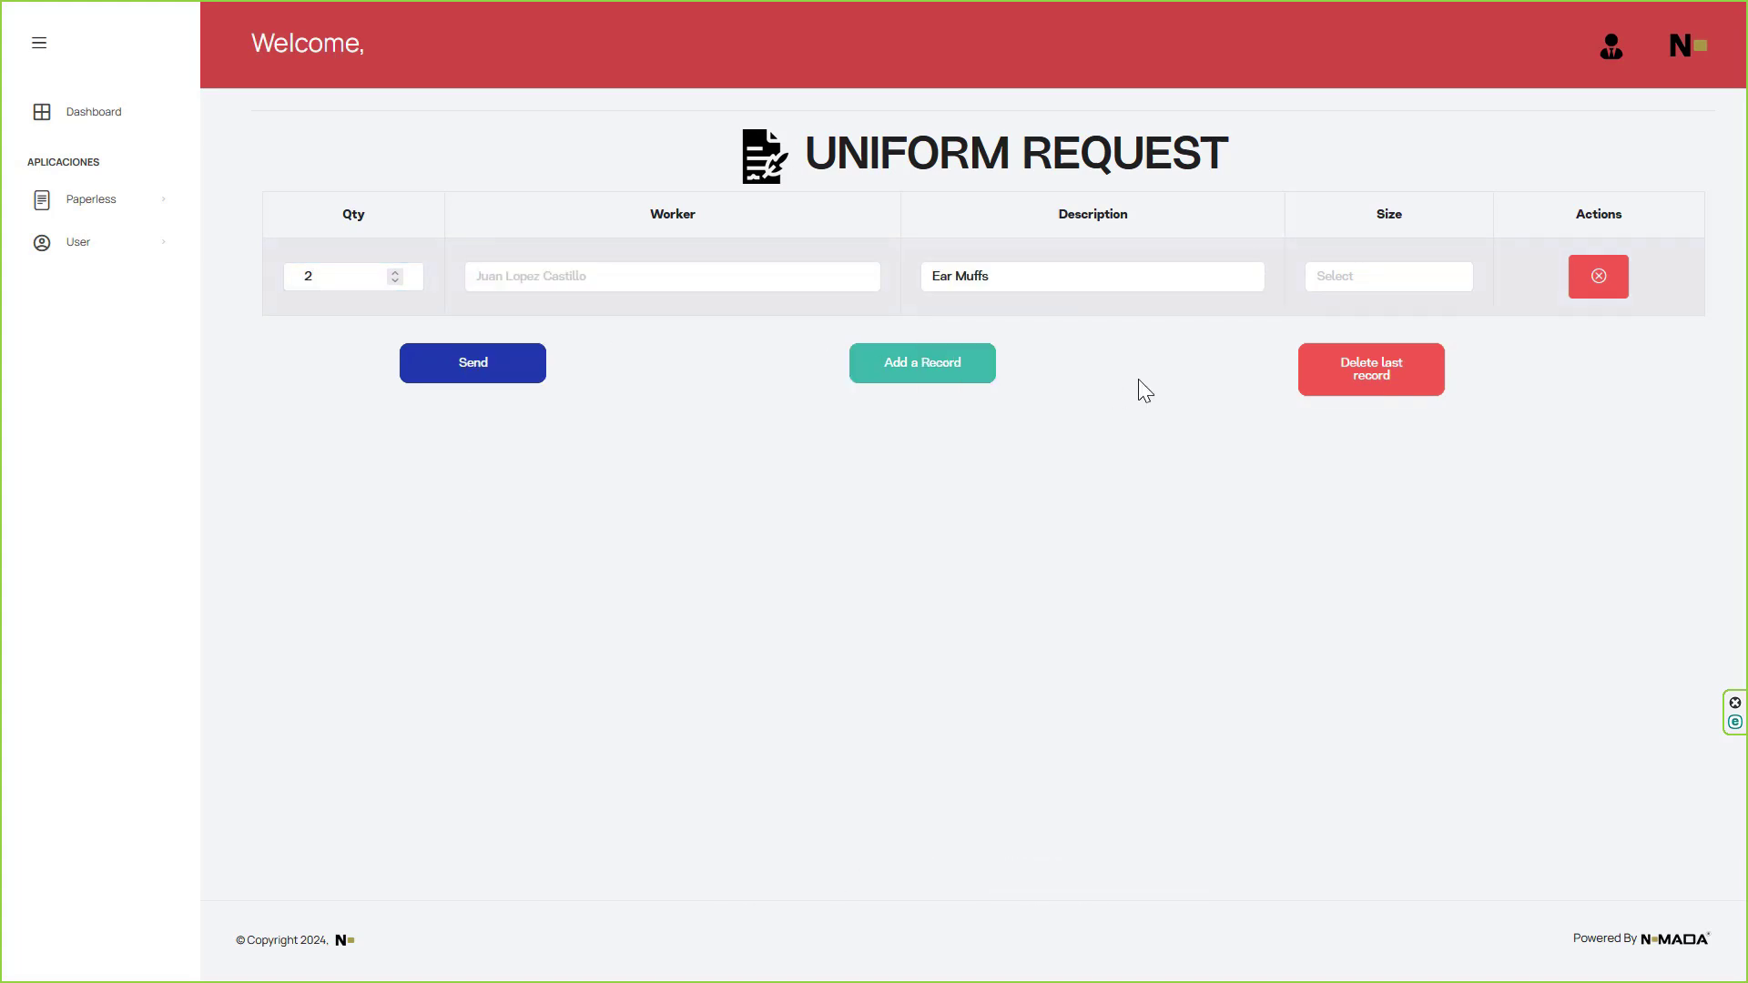
click(1360, 271)
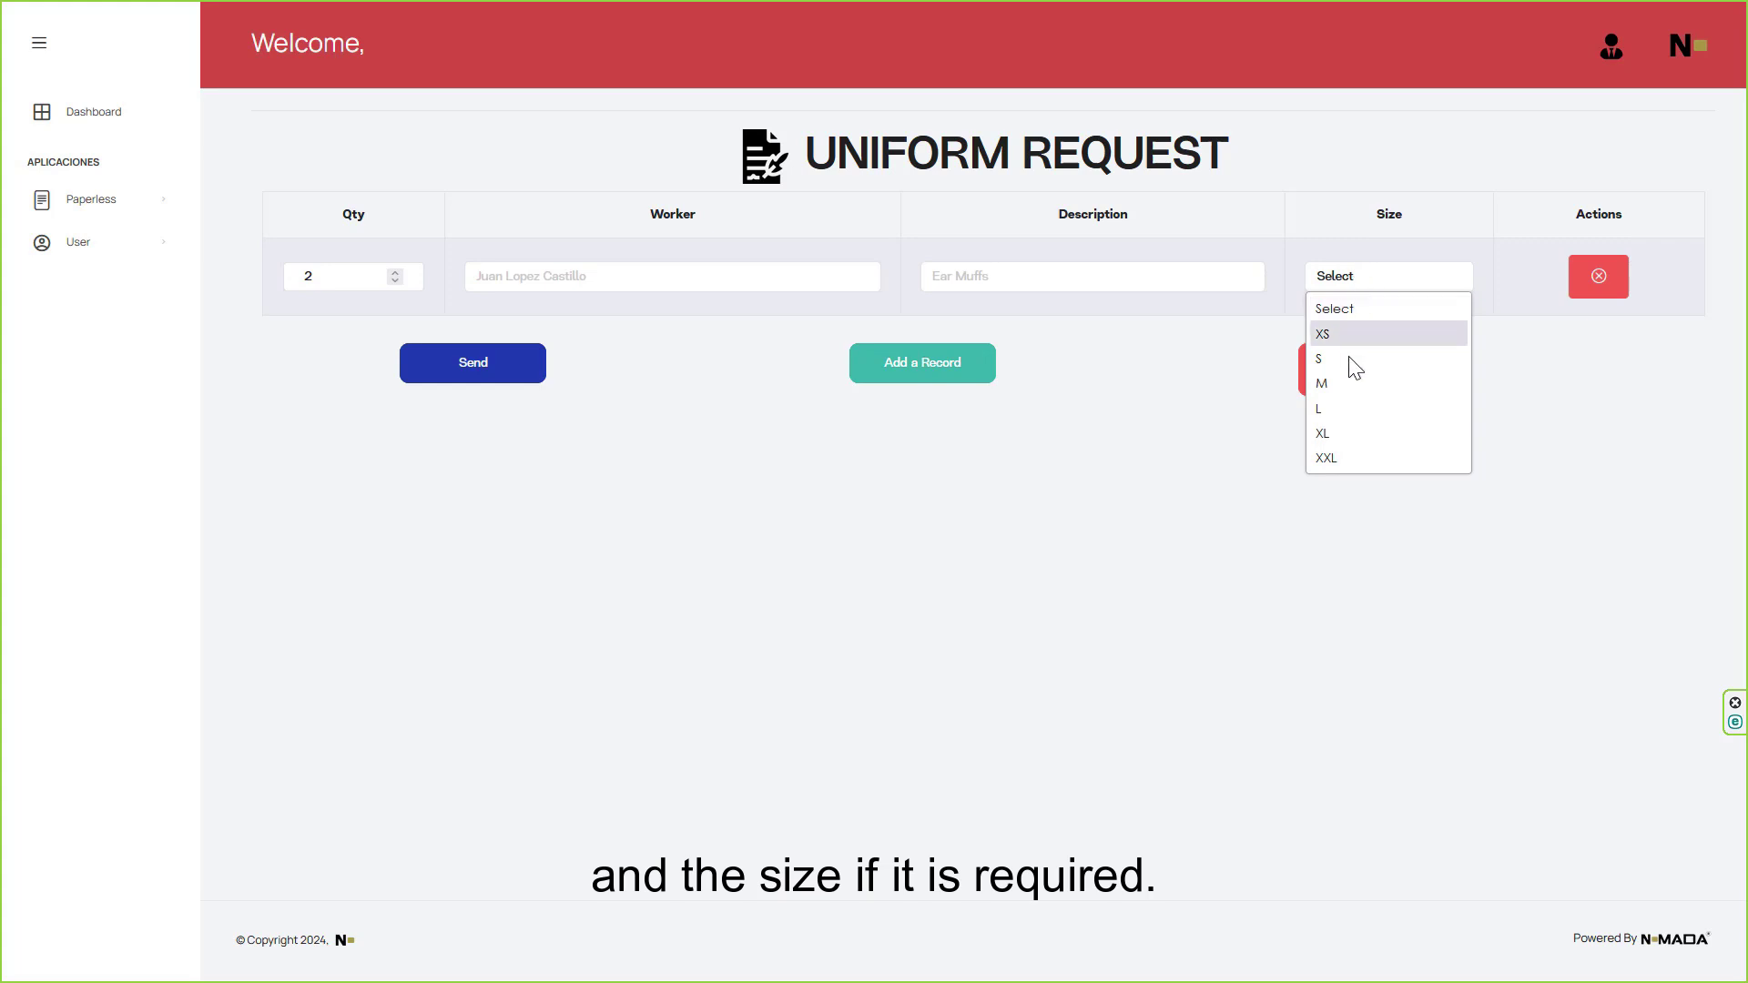
click(1351, 386)
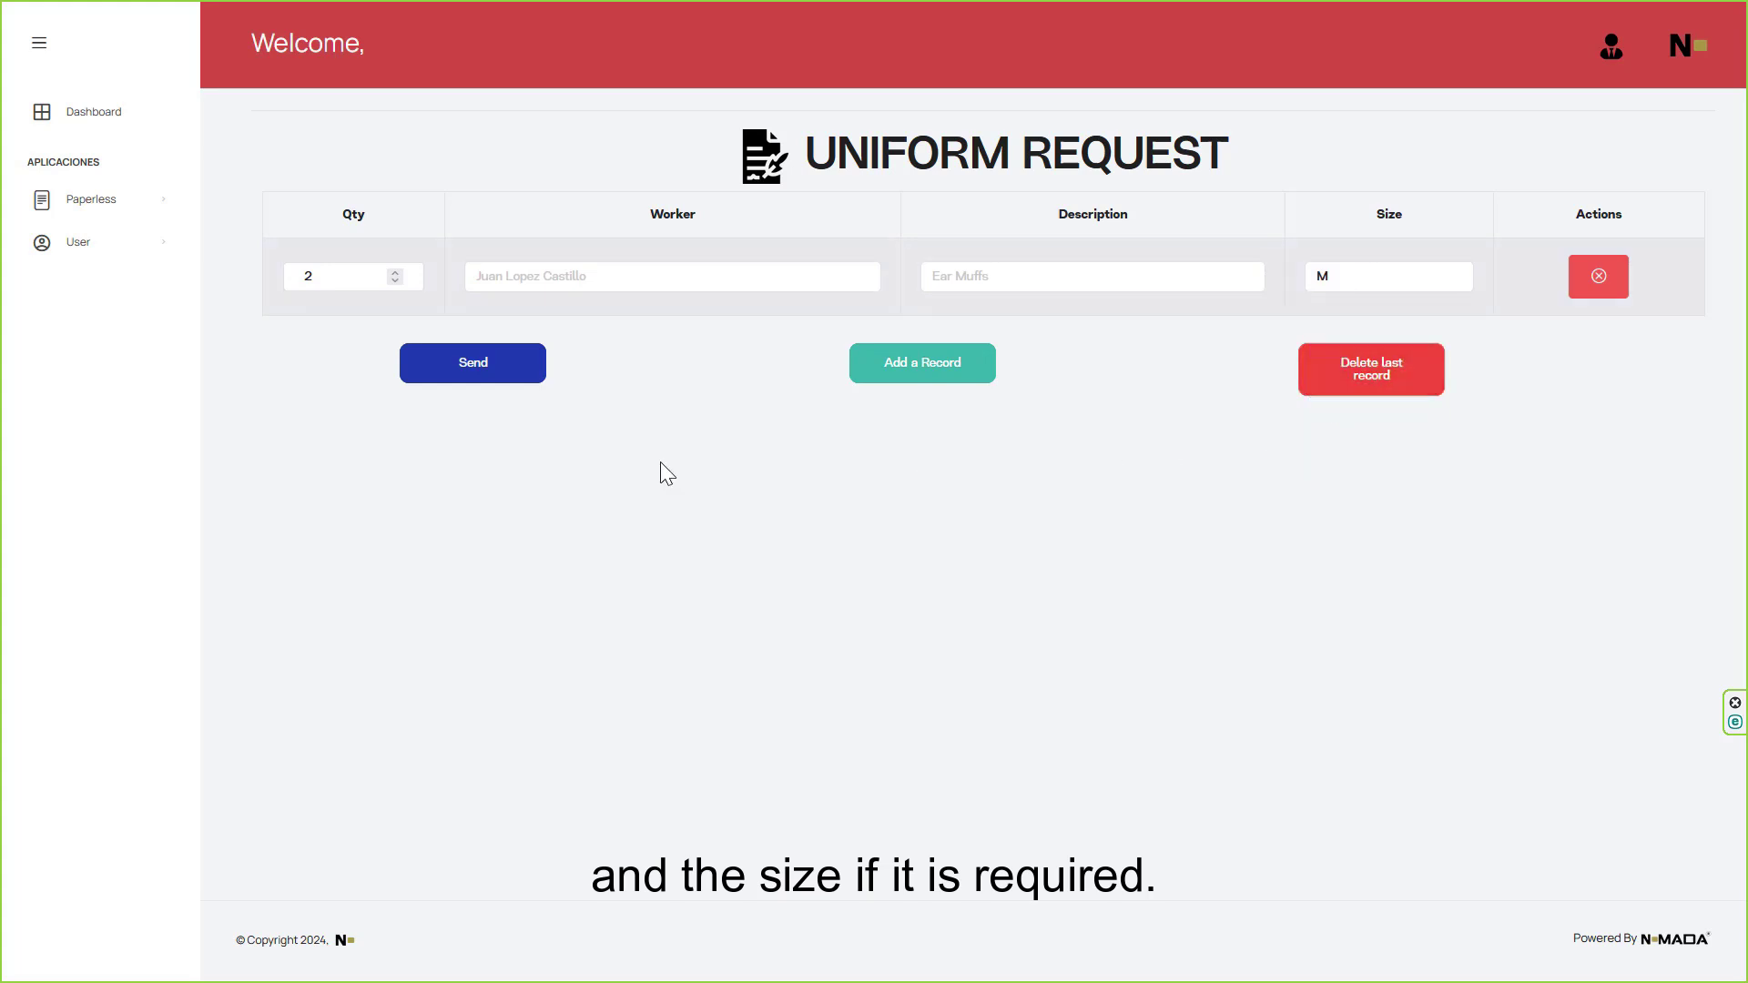
Step: Add a second record with quantity 5, the second listed worker and Safety Glasses
click(909, 373)
click(364, 354)
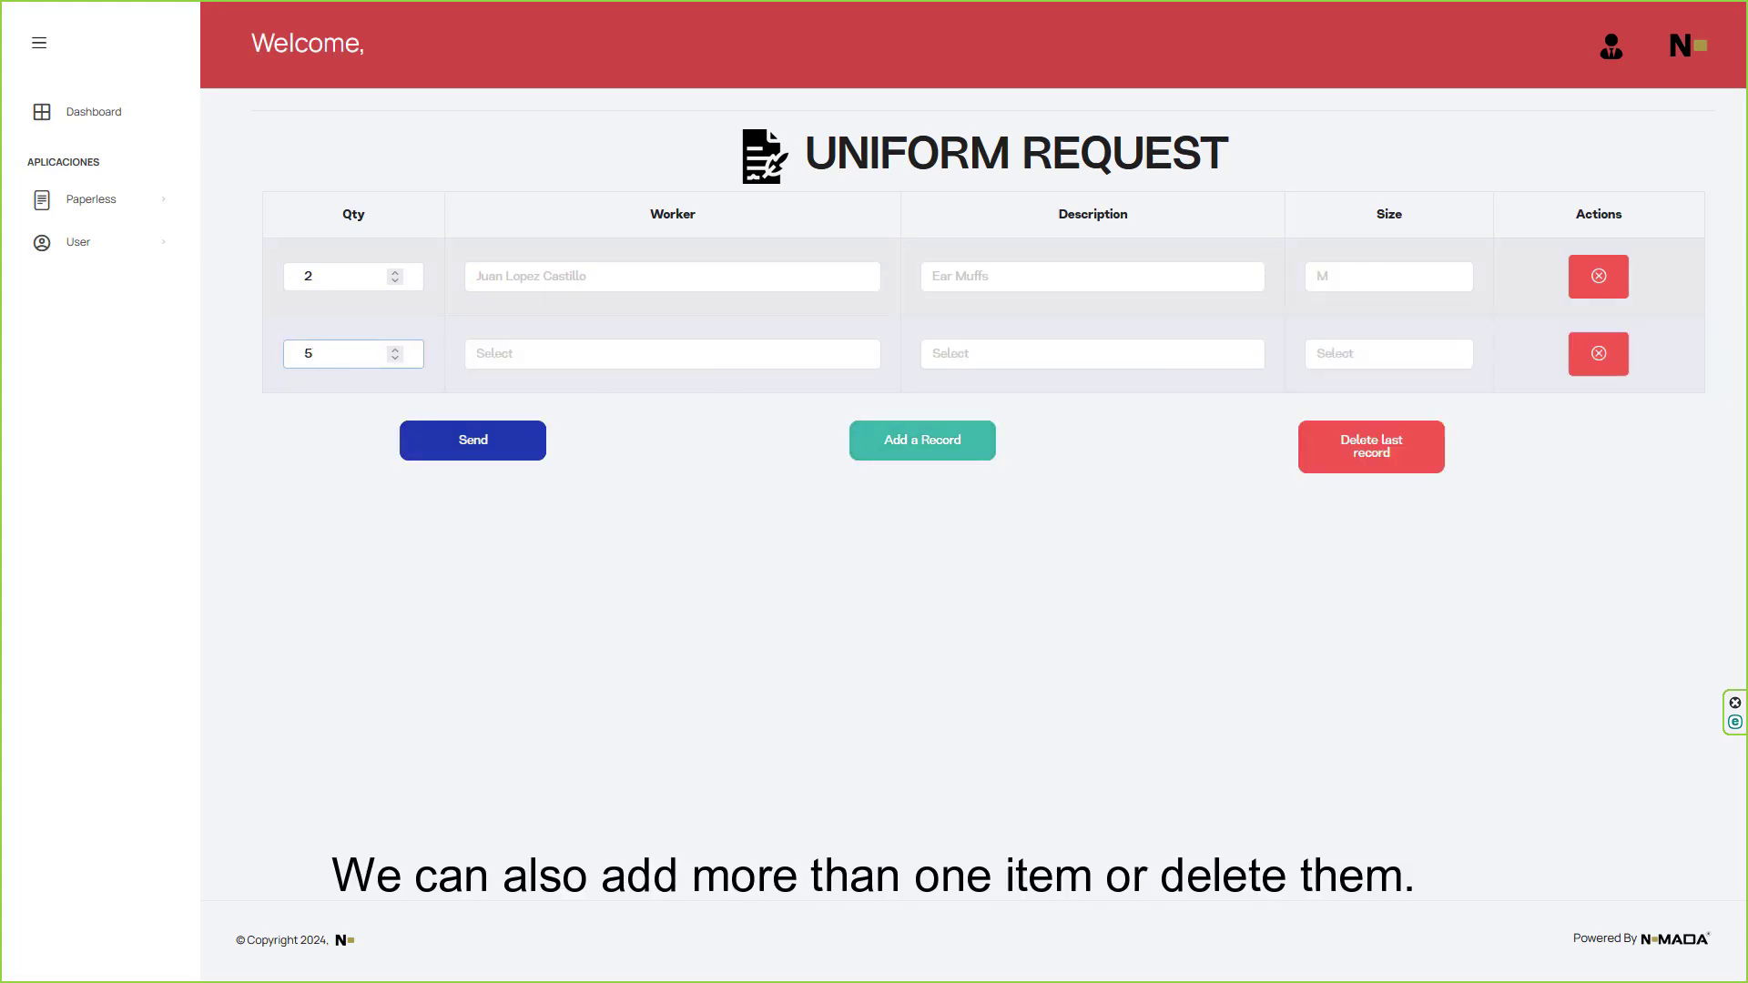
click(621, 361)
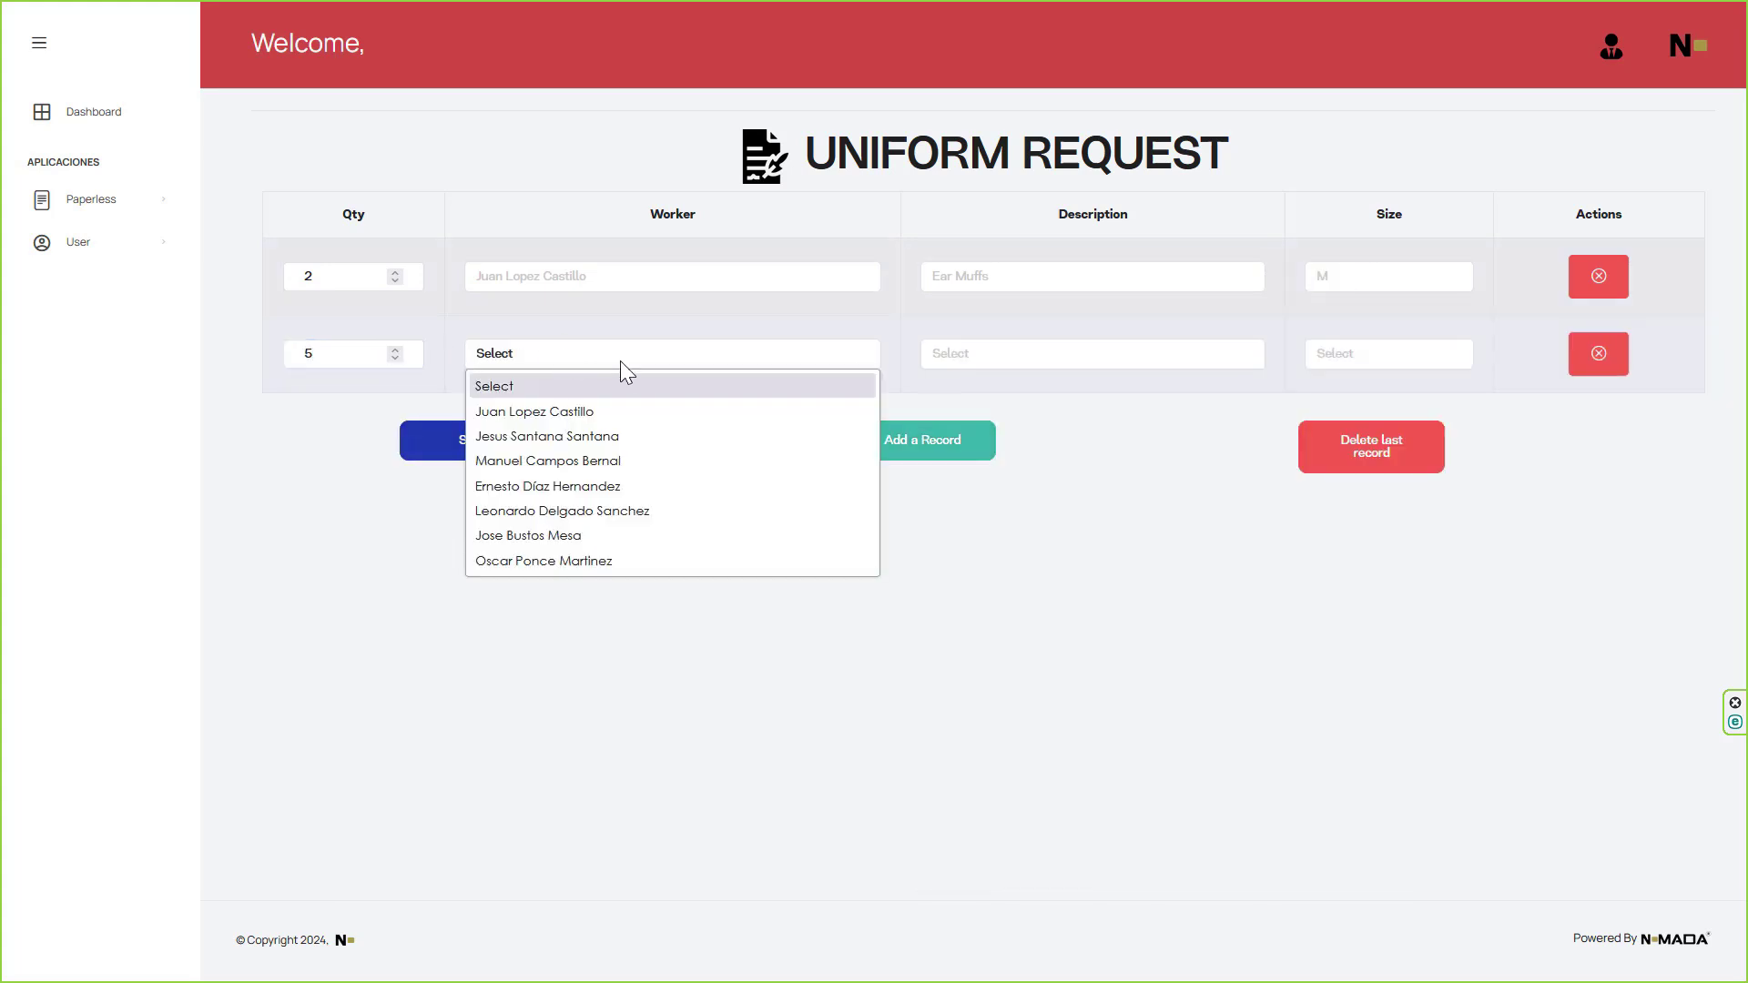
click(608, 438)
click(1091, 357)
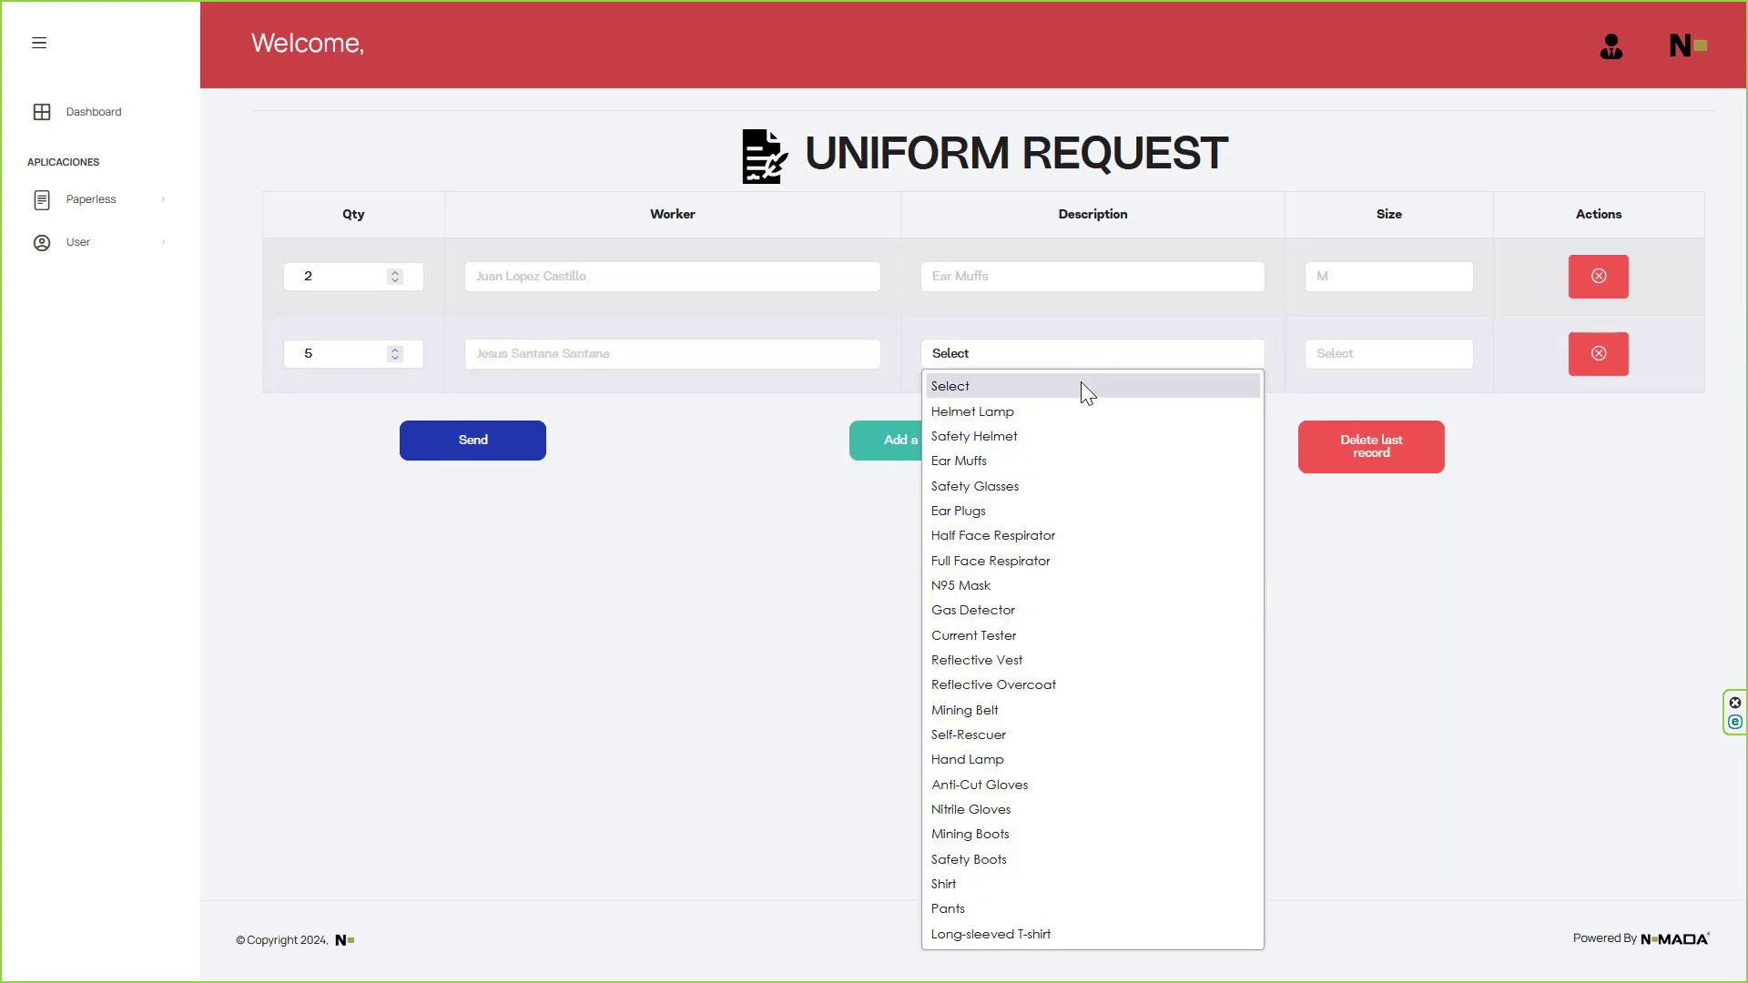
click(1177, 486)
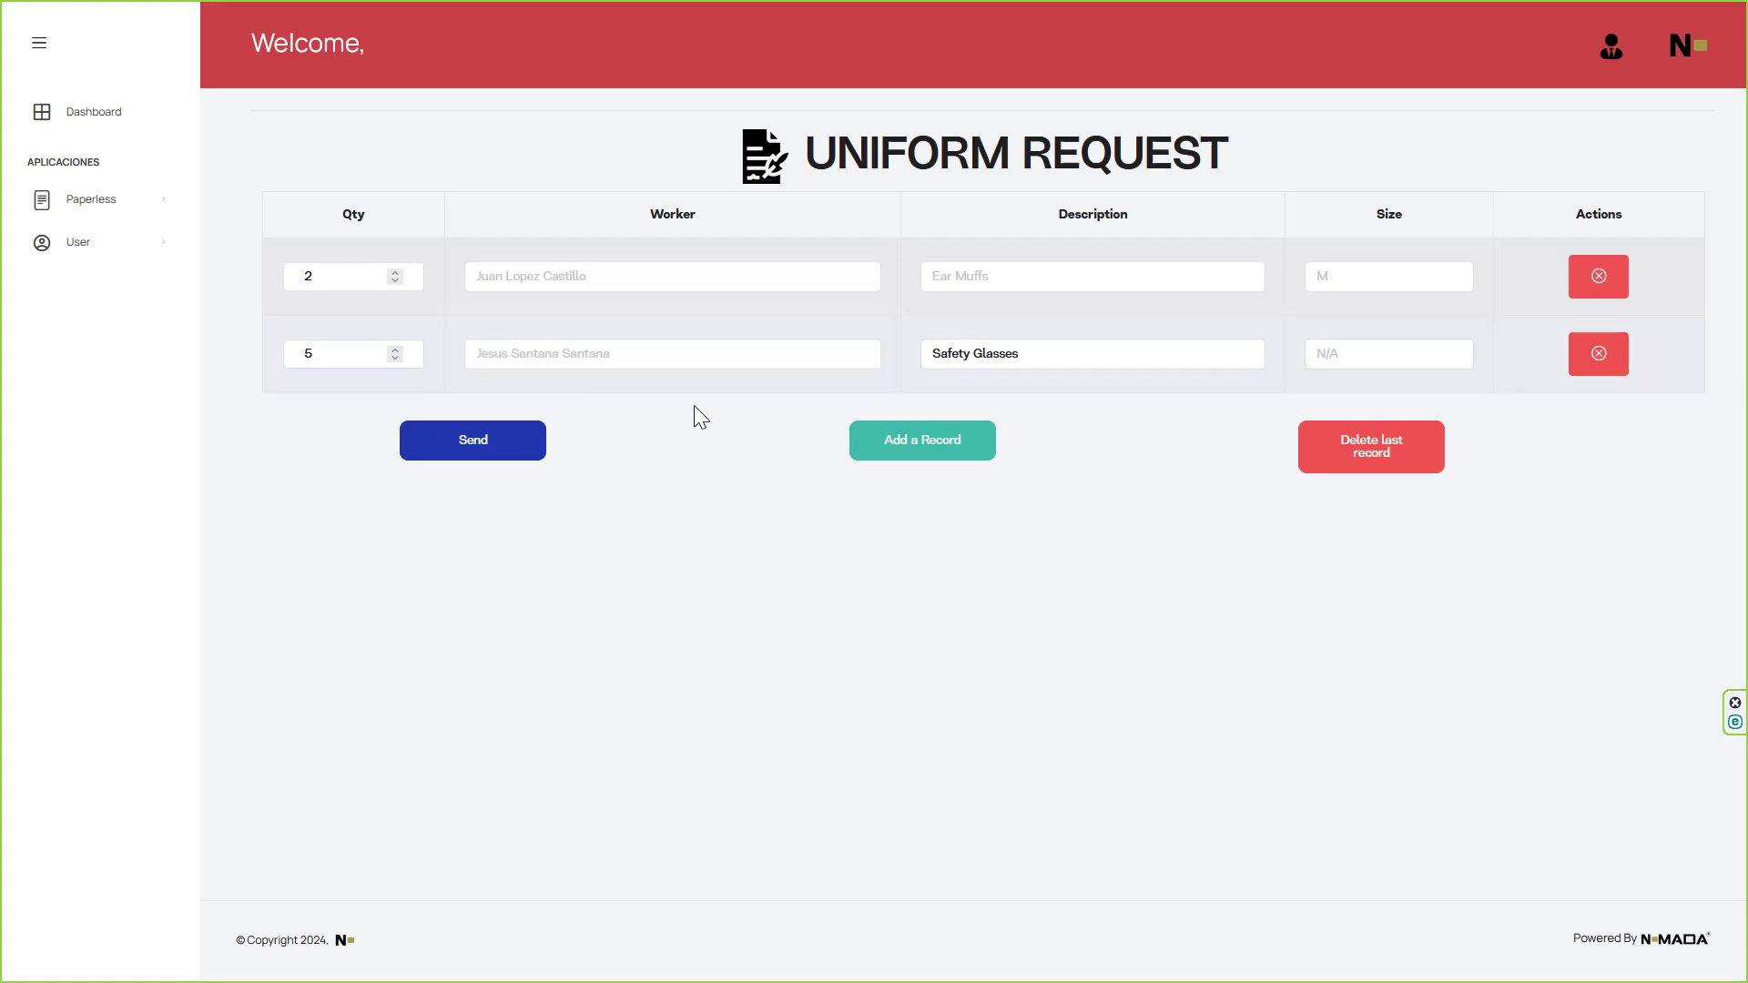
Step: Add a third record with quantity 7, the third listed worker and N95 Mask
click(922, 443)
click(317, 430)
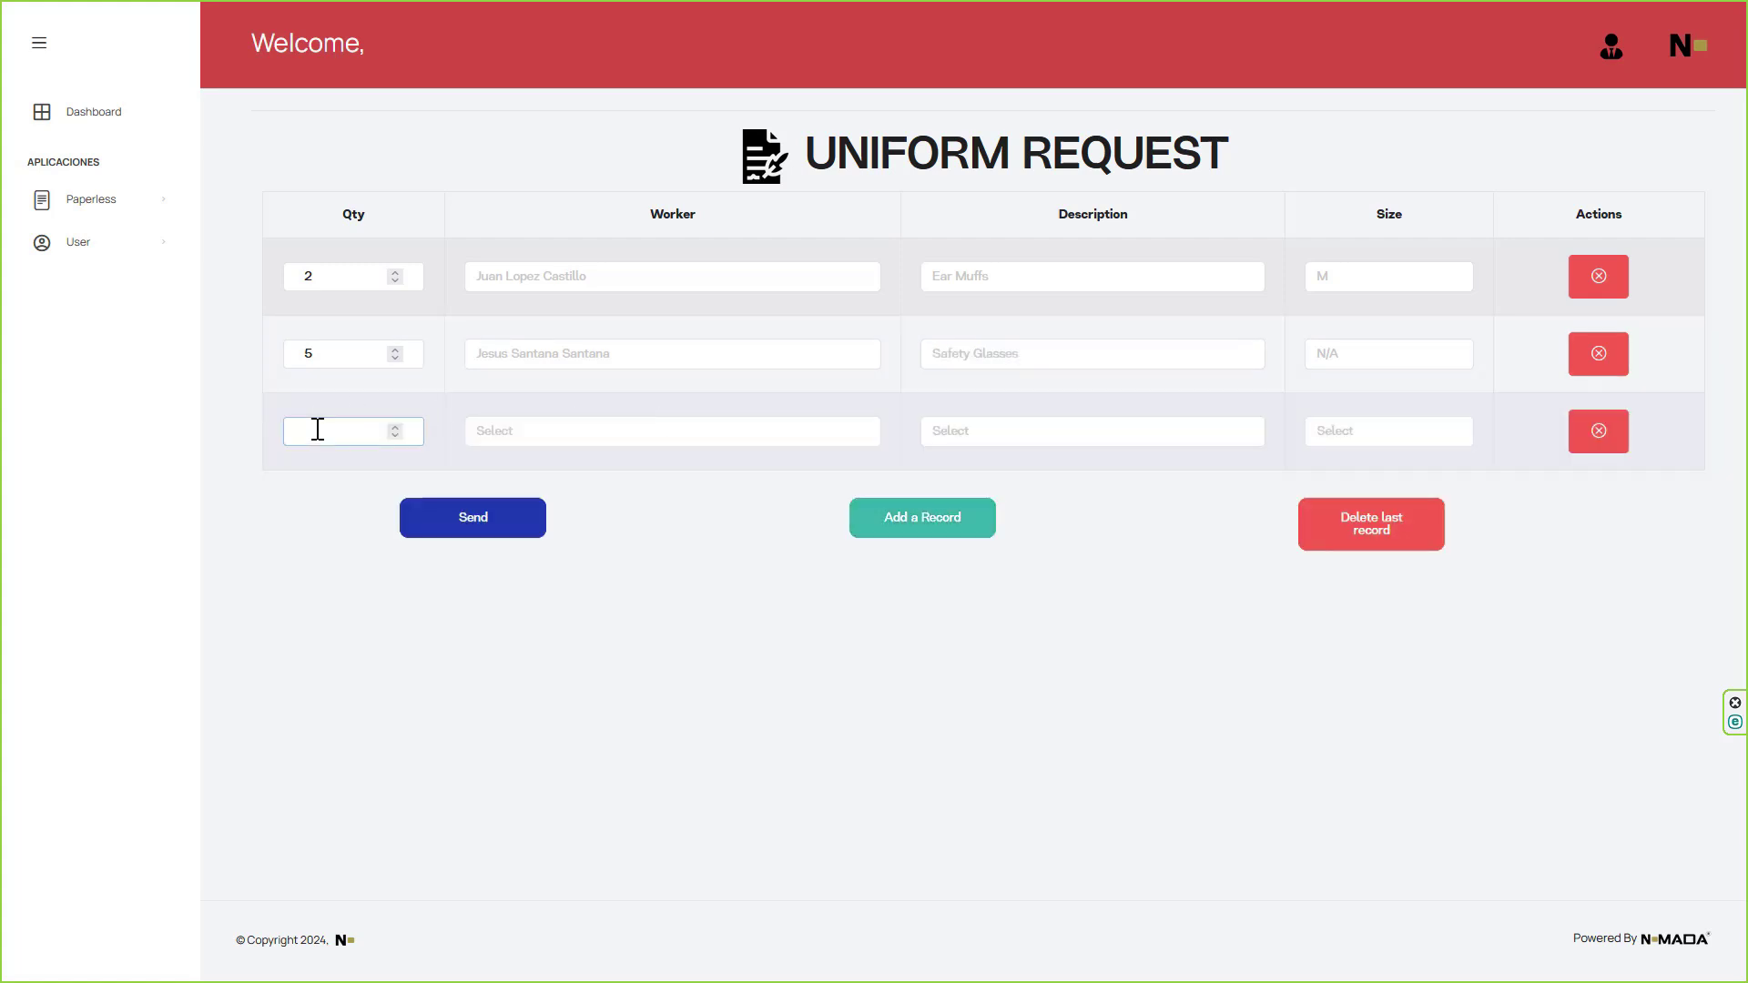
click(481, 432)
click(551, 539)
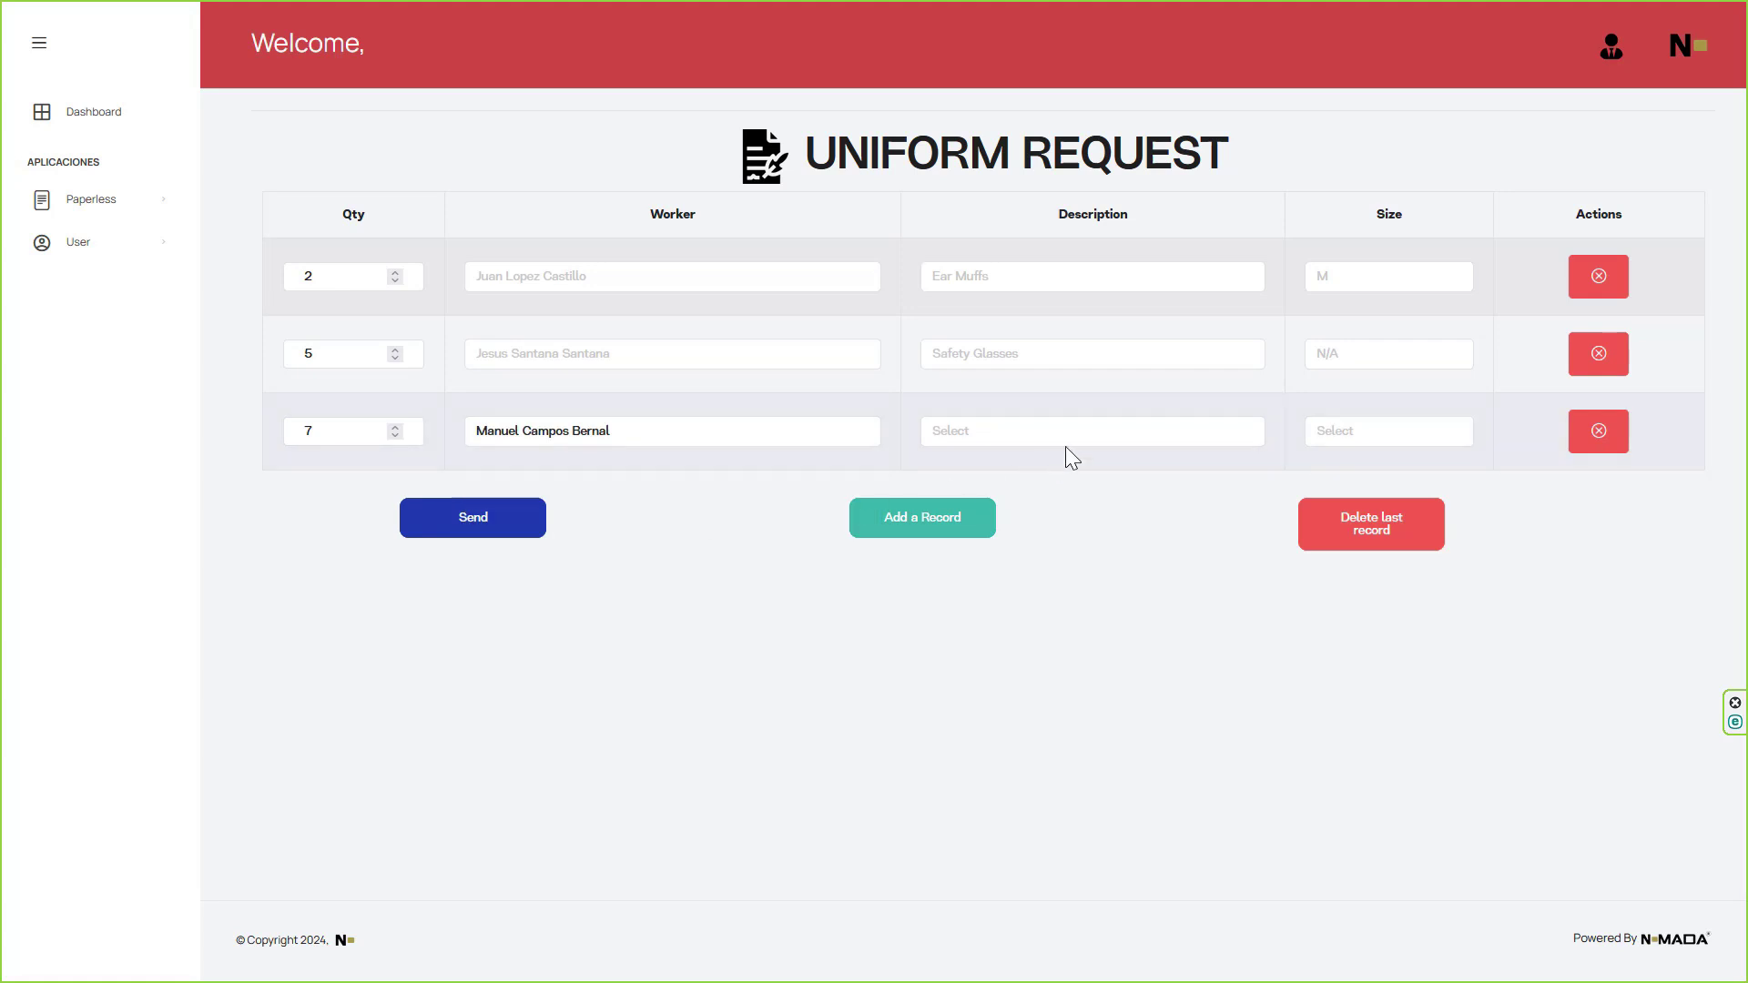
click(1060, 433)
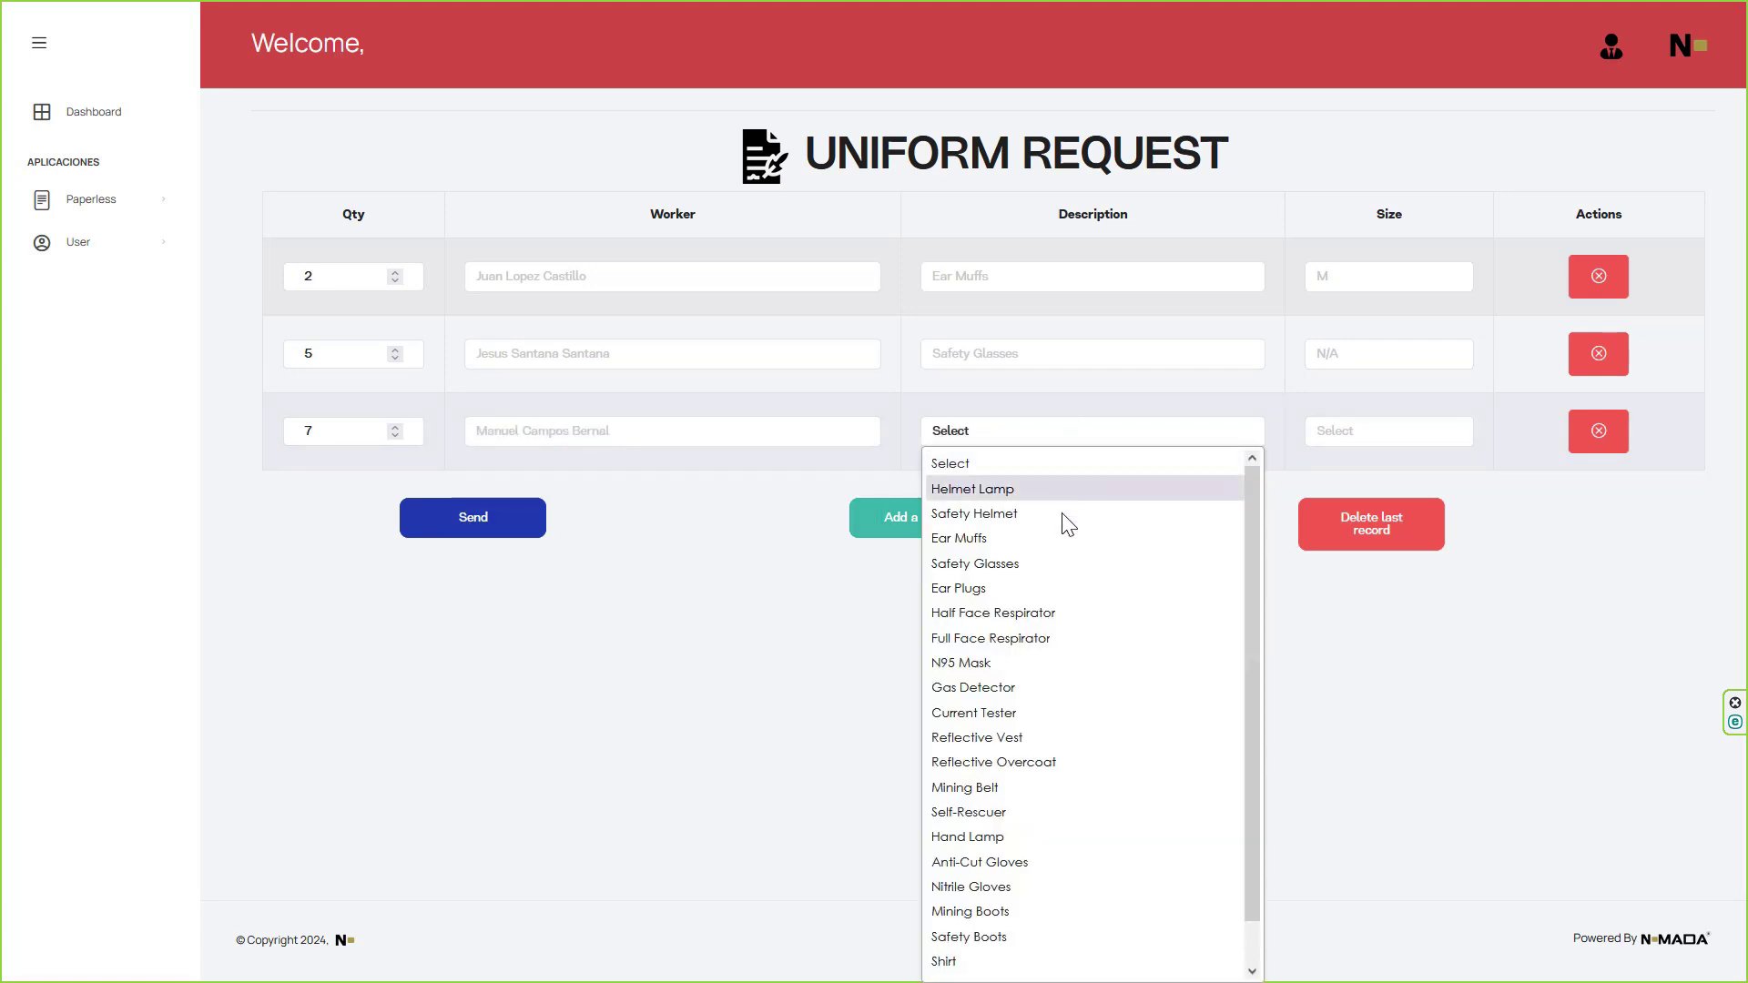
click(1046, 663)
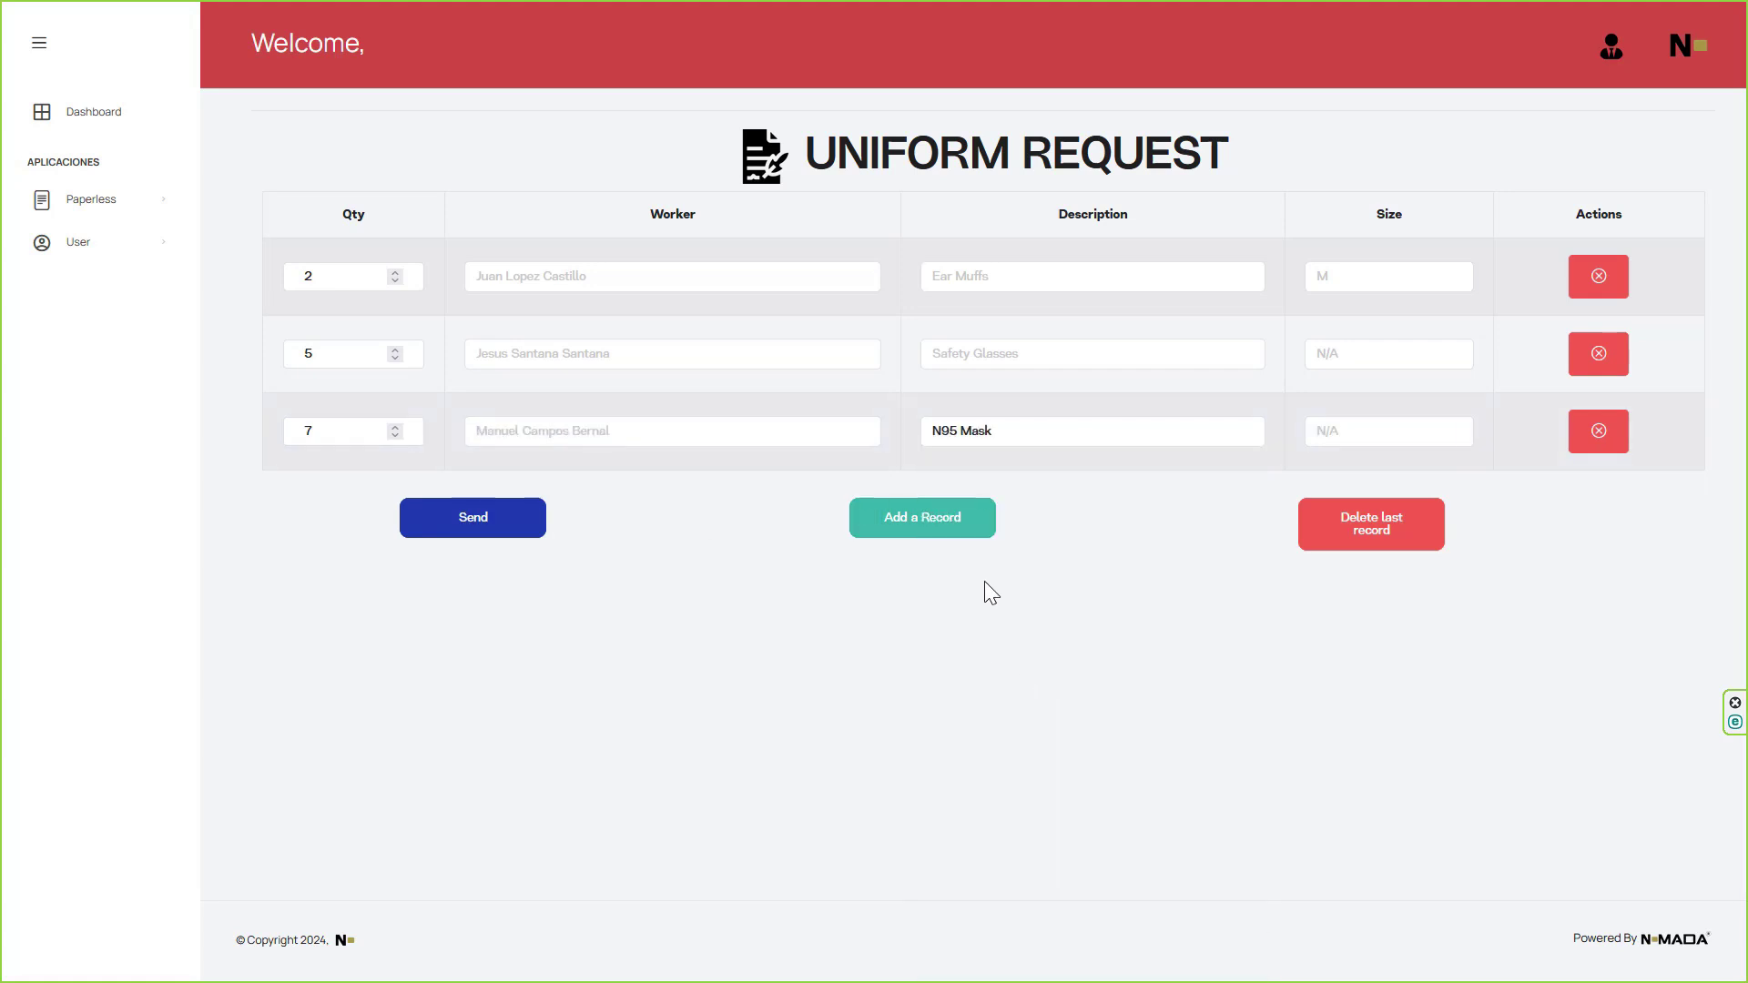
Step: Add a fourth record with quantity 1, the fourth listed worker, Mining Belt and size XL
click(922, 519)
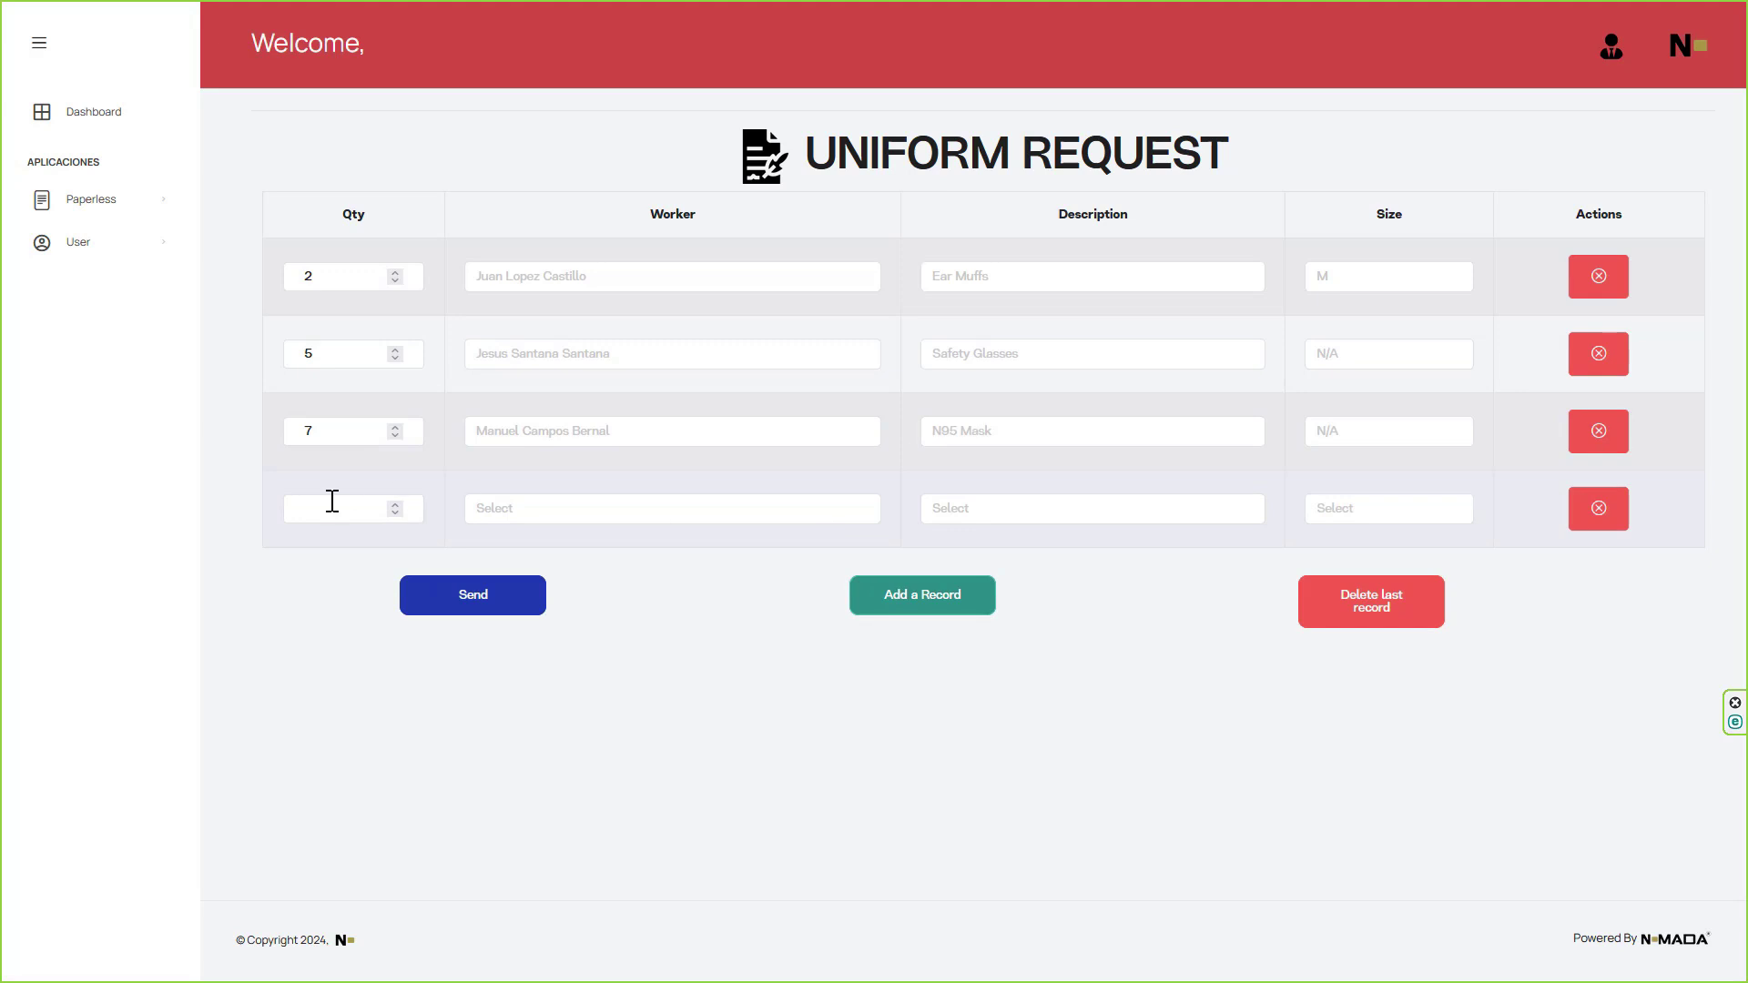
click(330, 500)
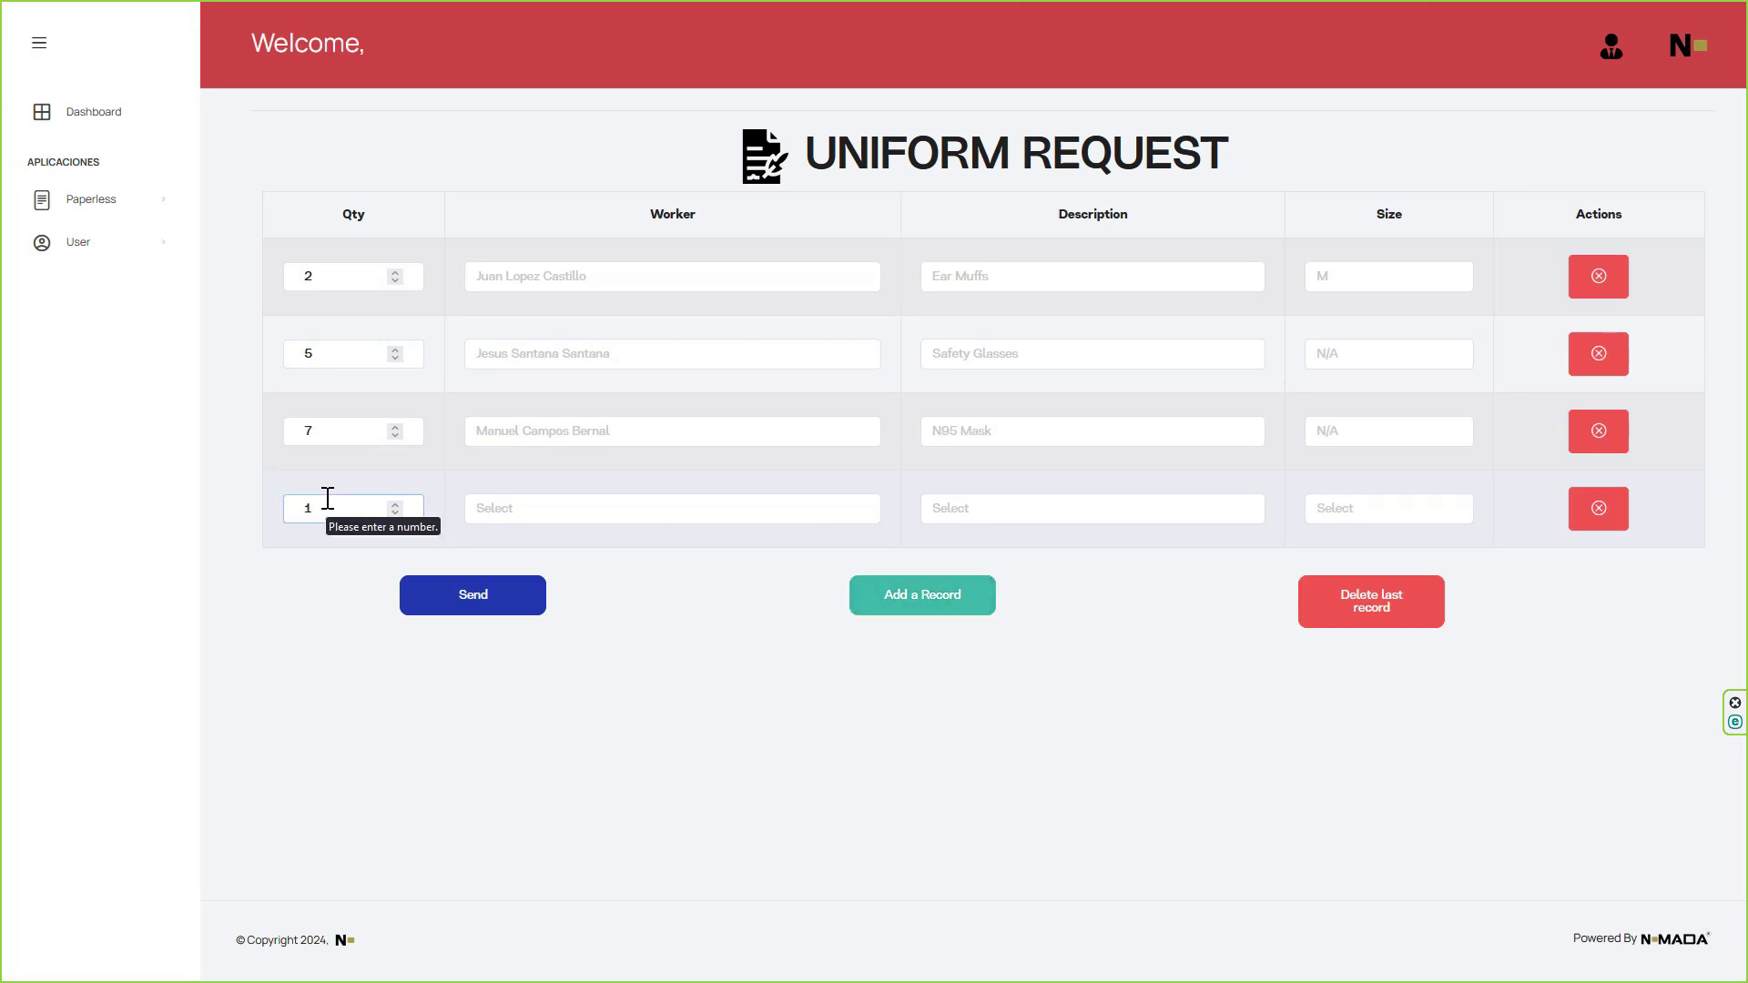
click(599, 518)
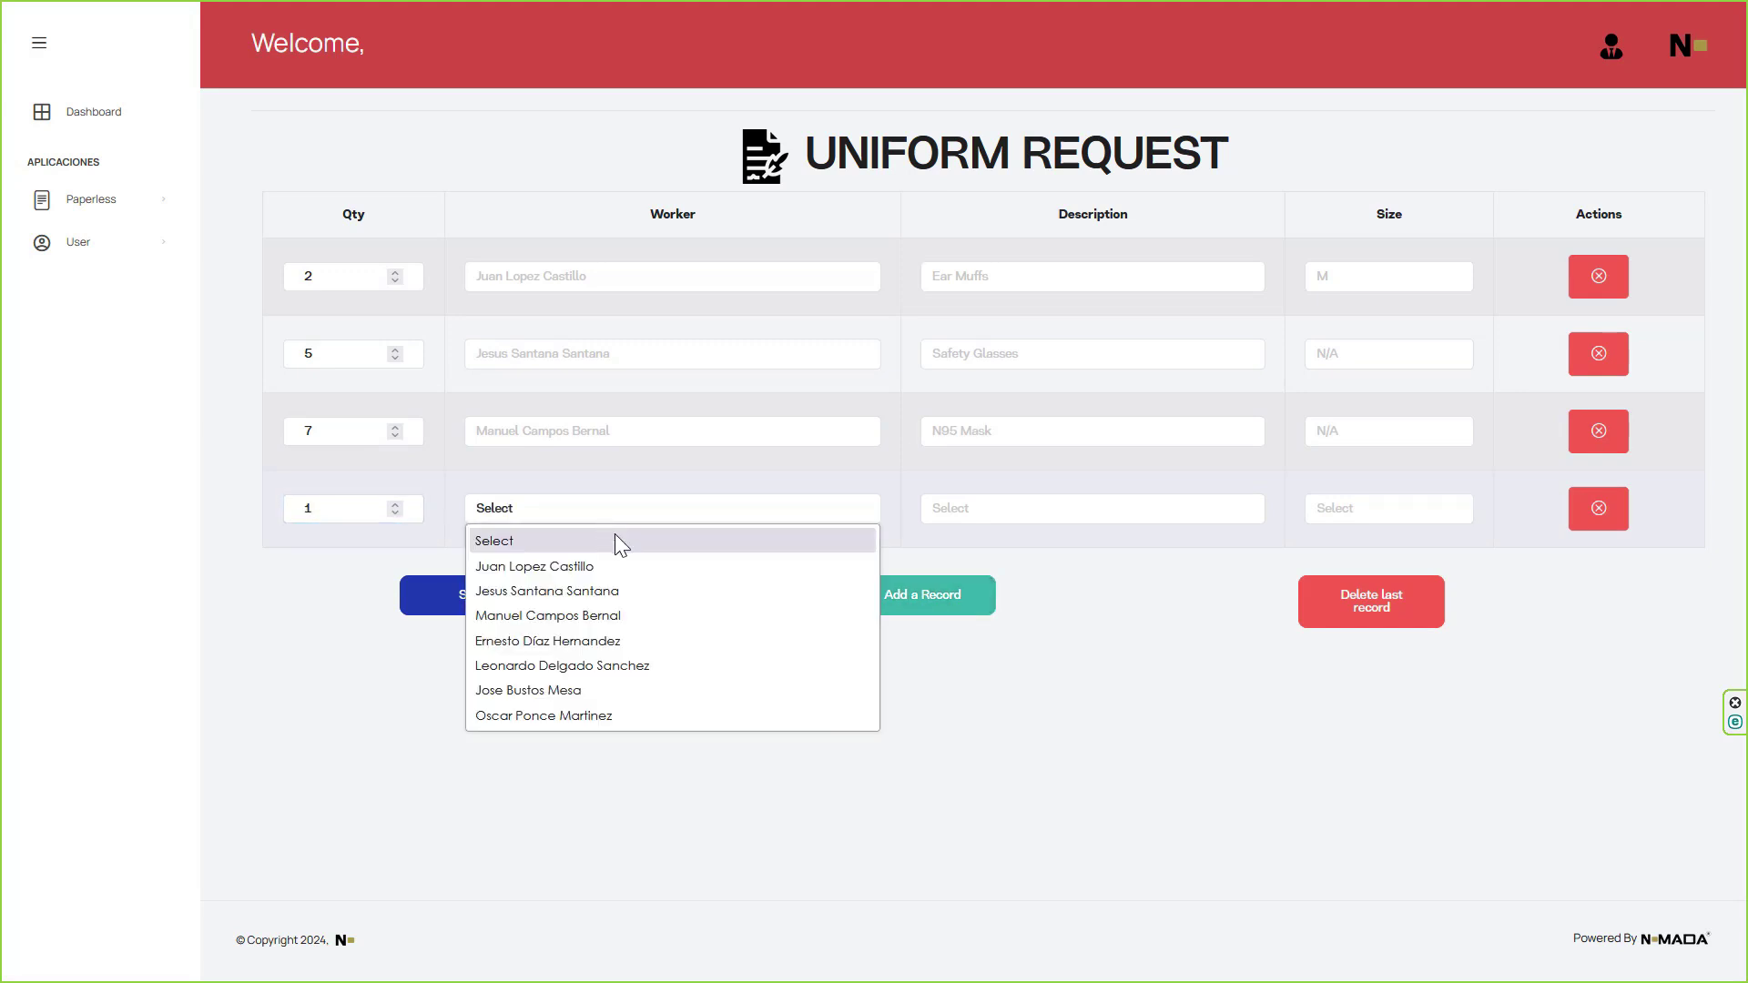
click(586, 642)
click(1020, 517)
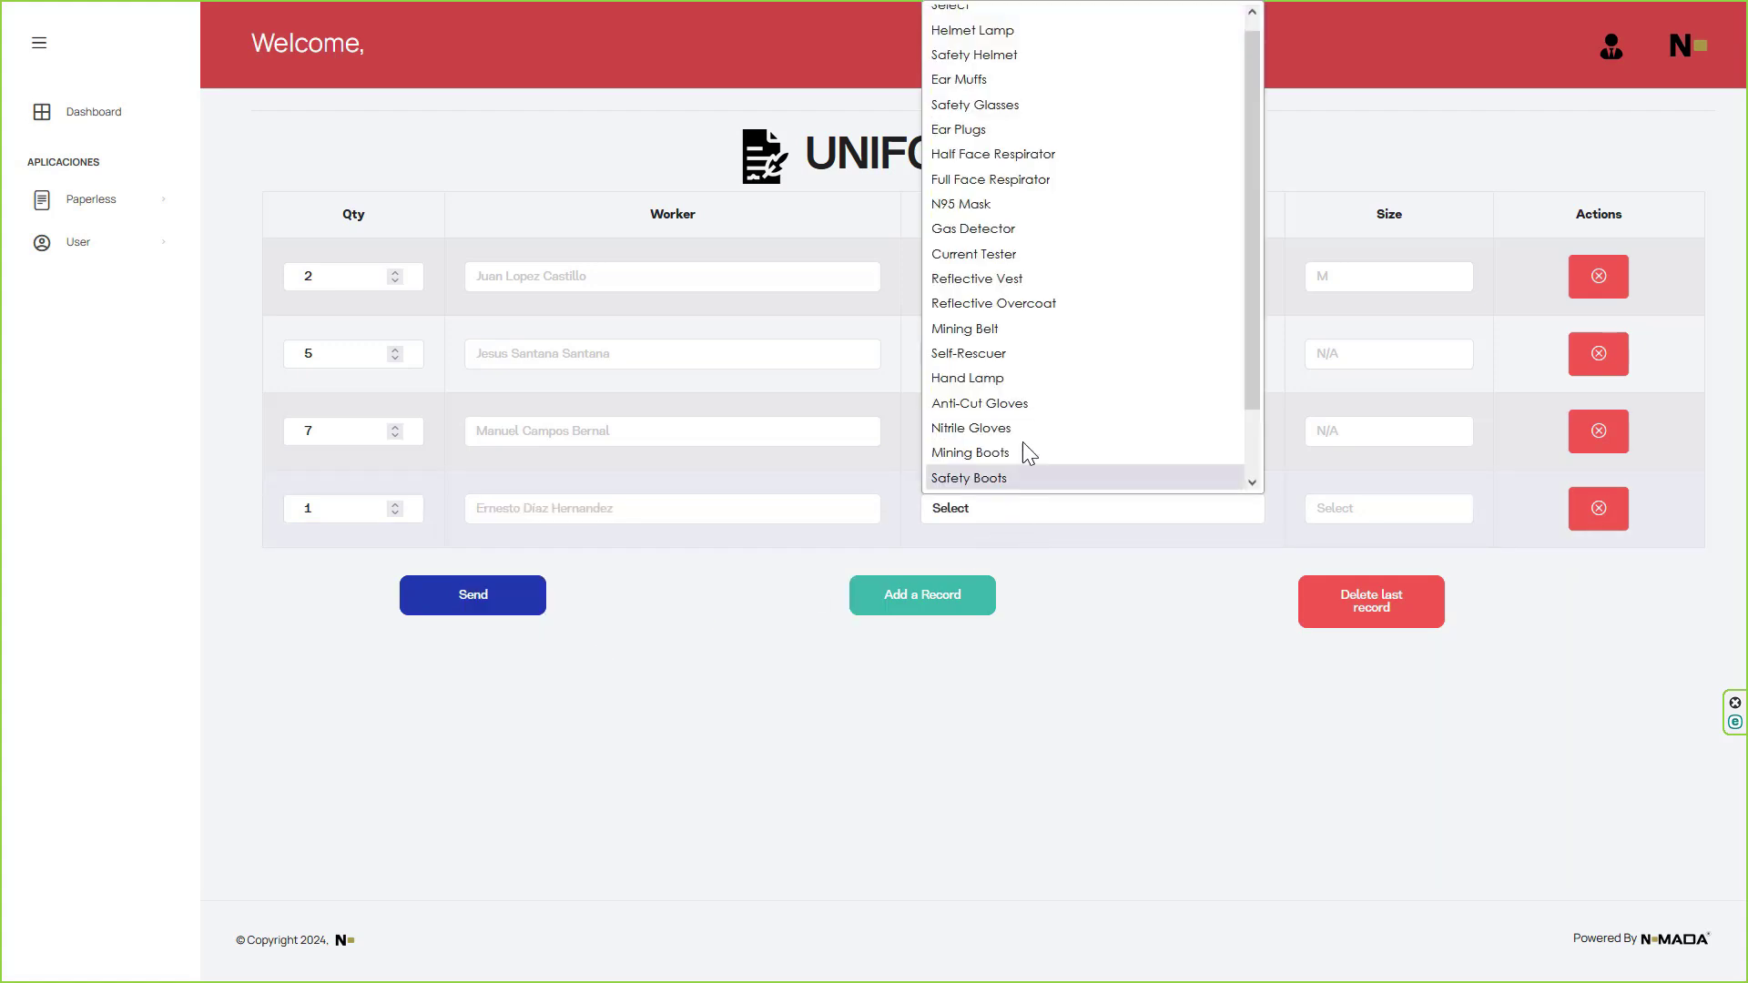
click(1024, 332)
click(1346, 515)
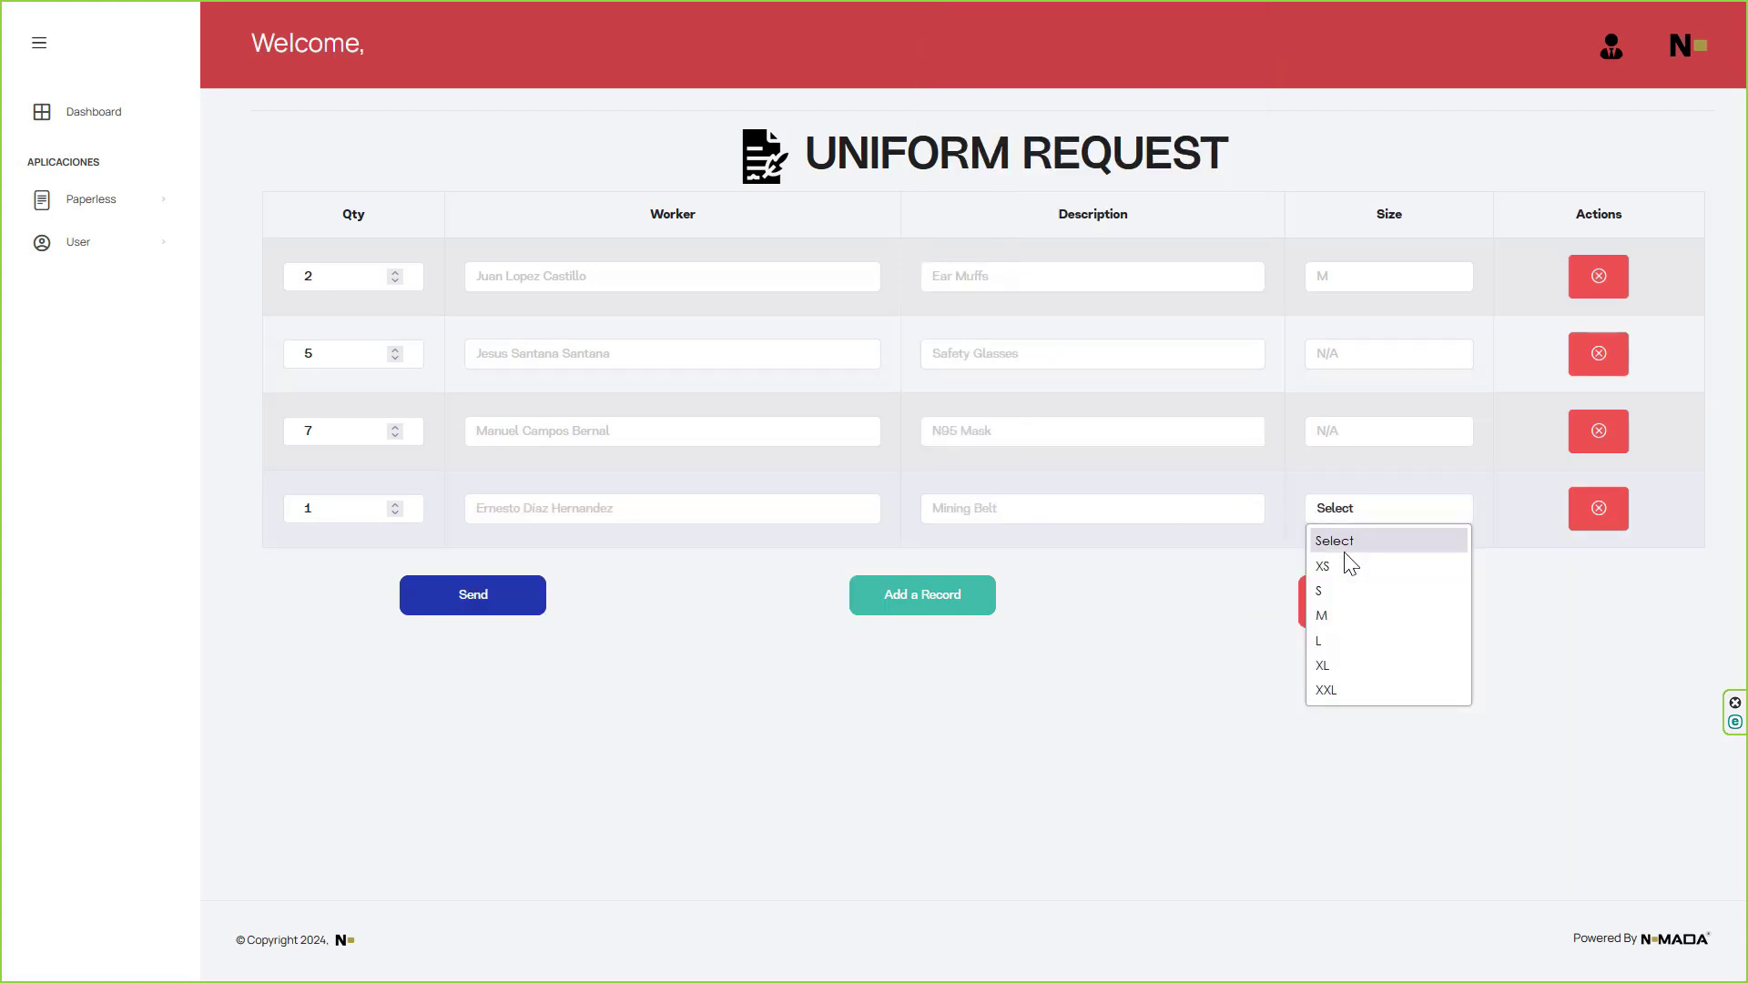
click(1326, 659)
Step: Add a blank record and delete it as the last record, and repeat using the record's own delete action
click(921, 601)
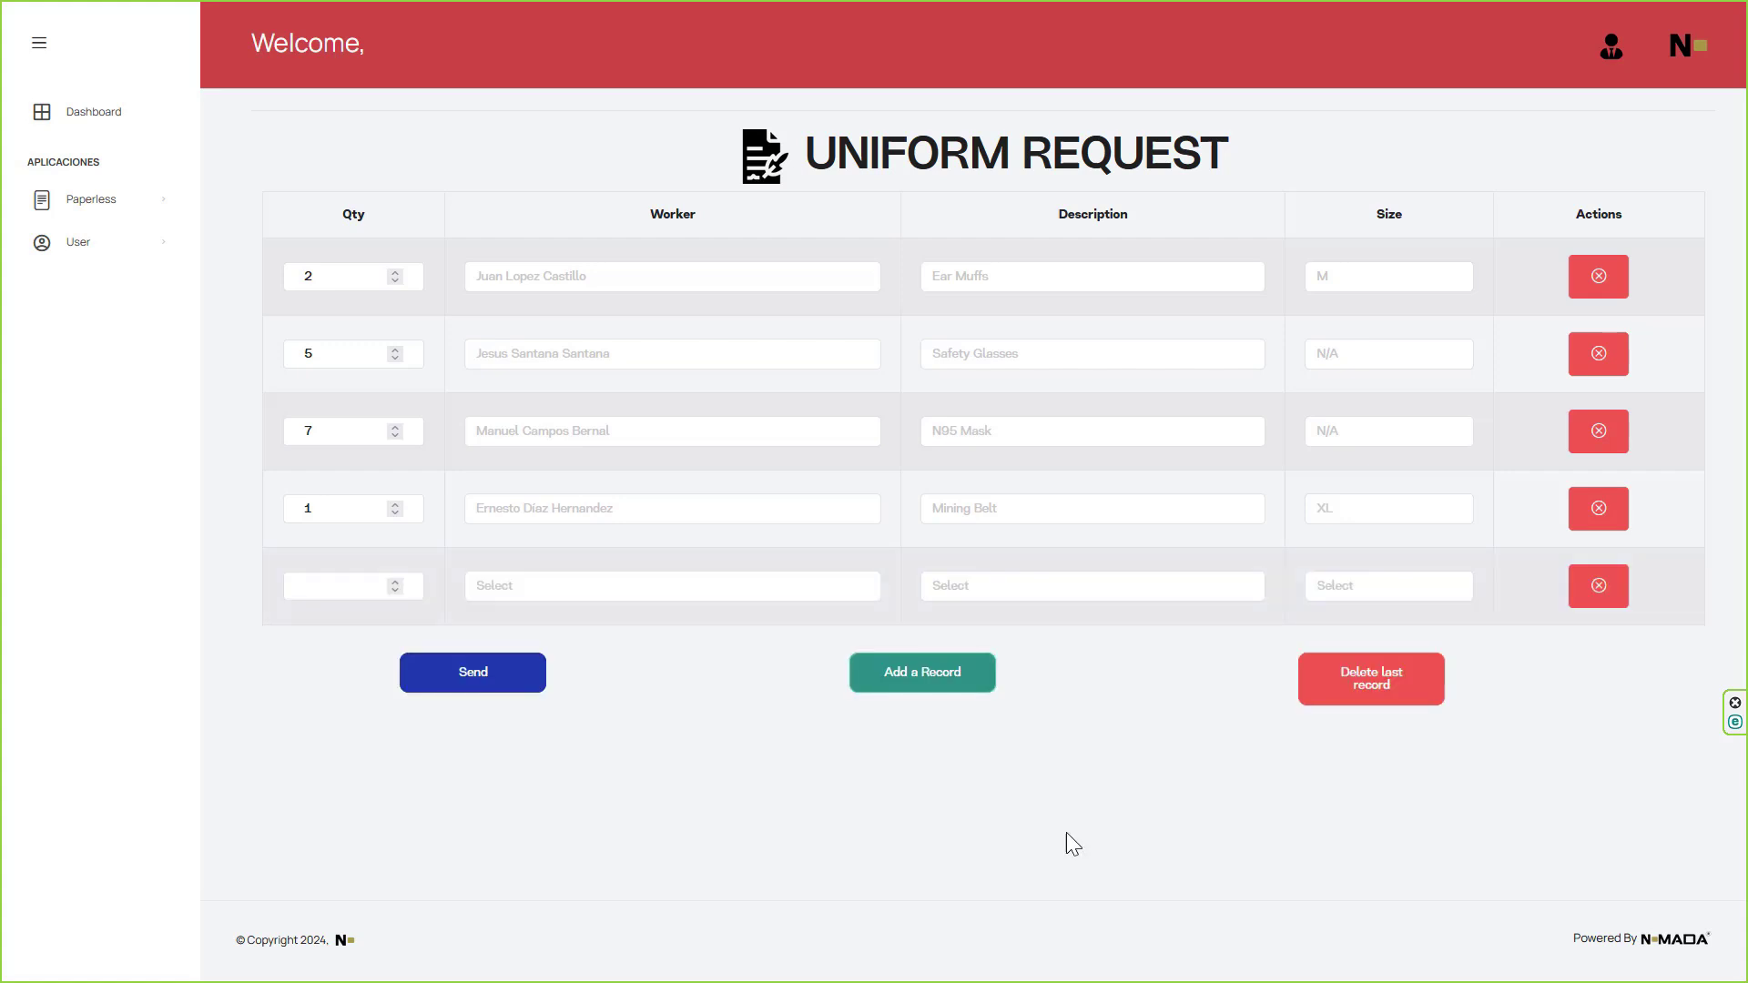
click(1348, 696)
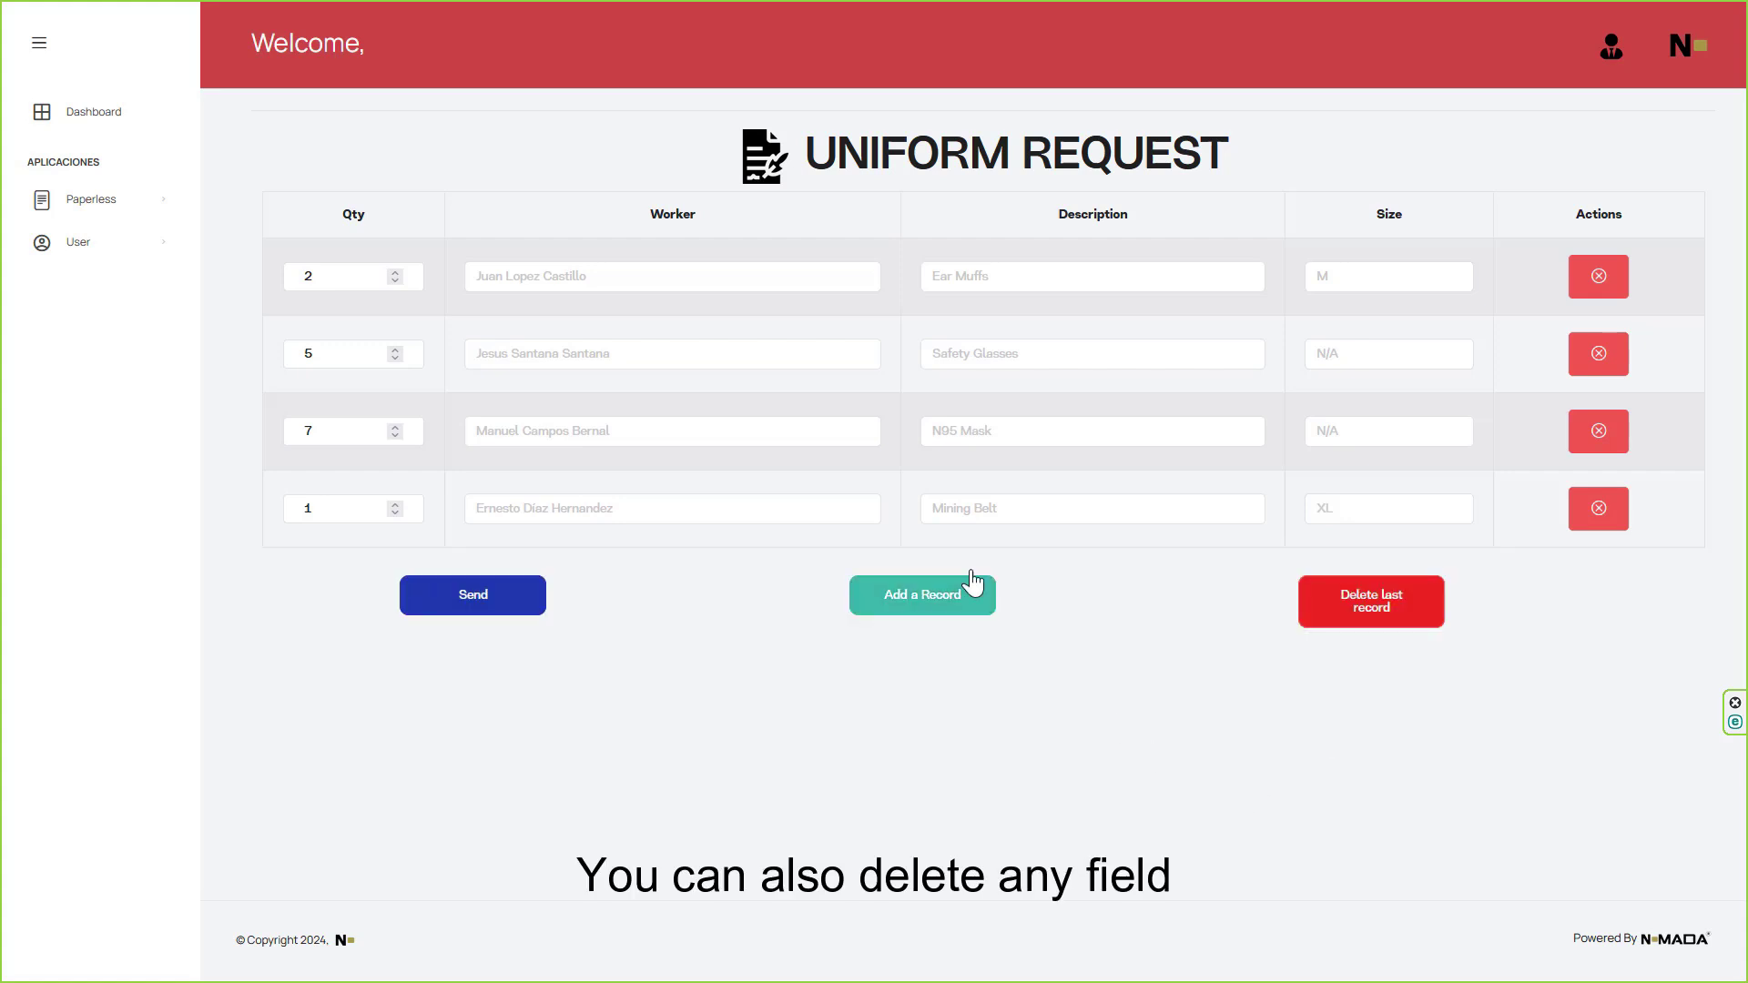
click(920, 597)
click(1580, 587)
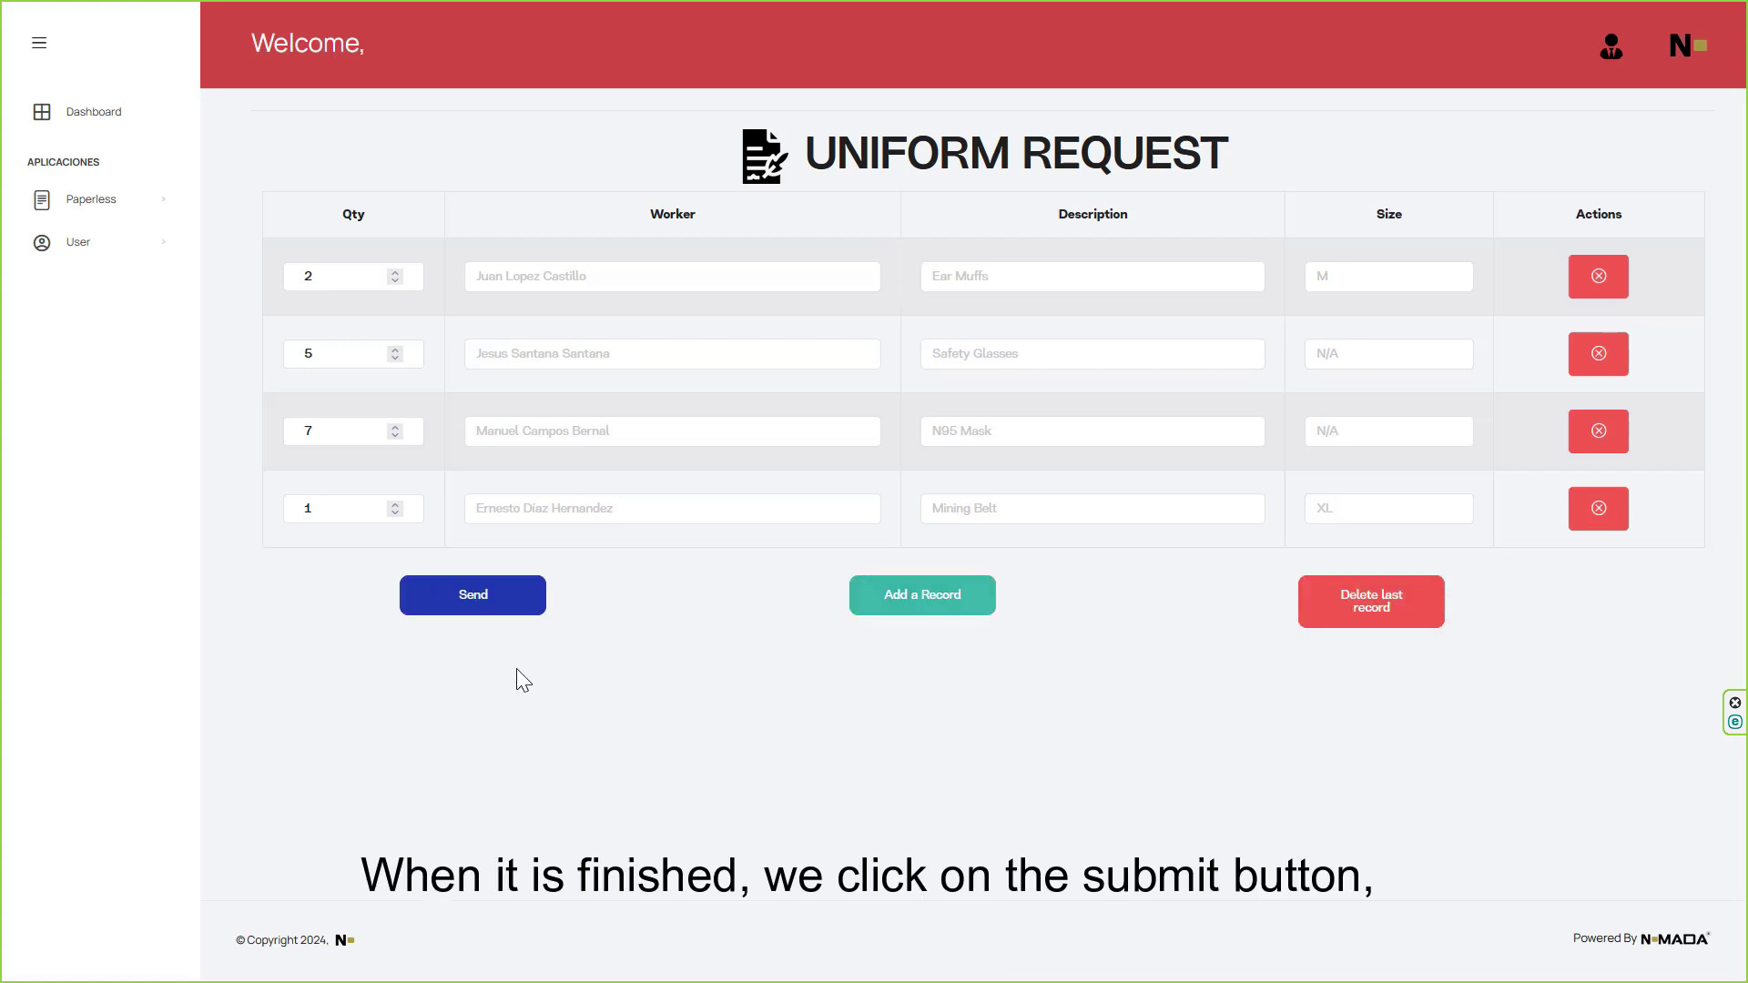
Step: Send the uniform request and finish to return to the Uniforms page
click(475, 599)
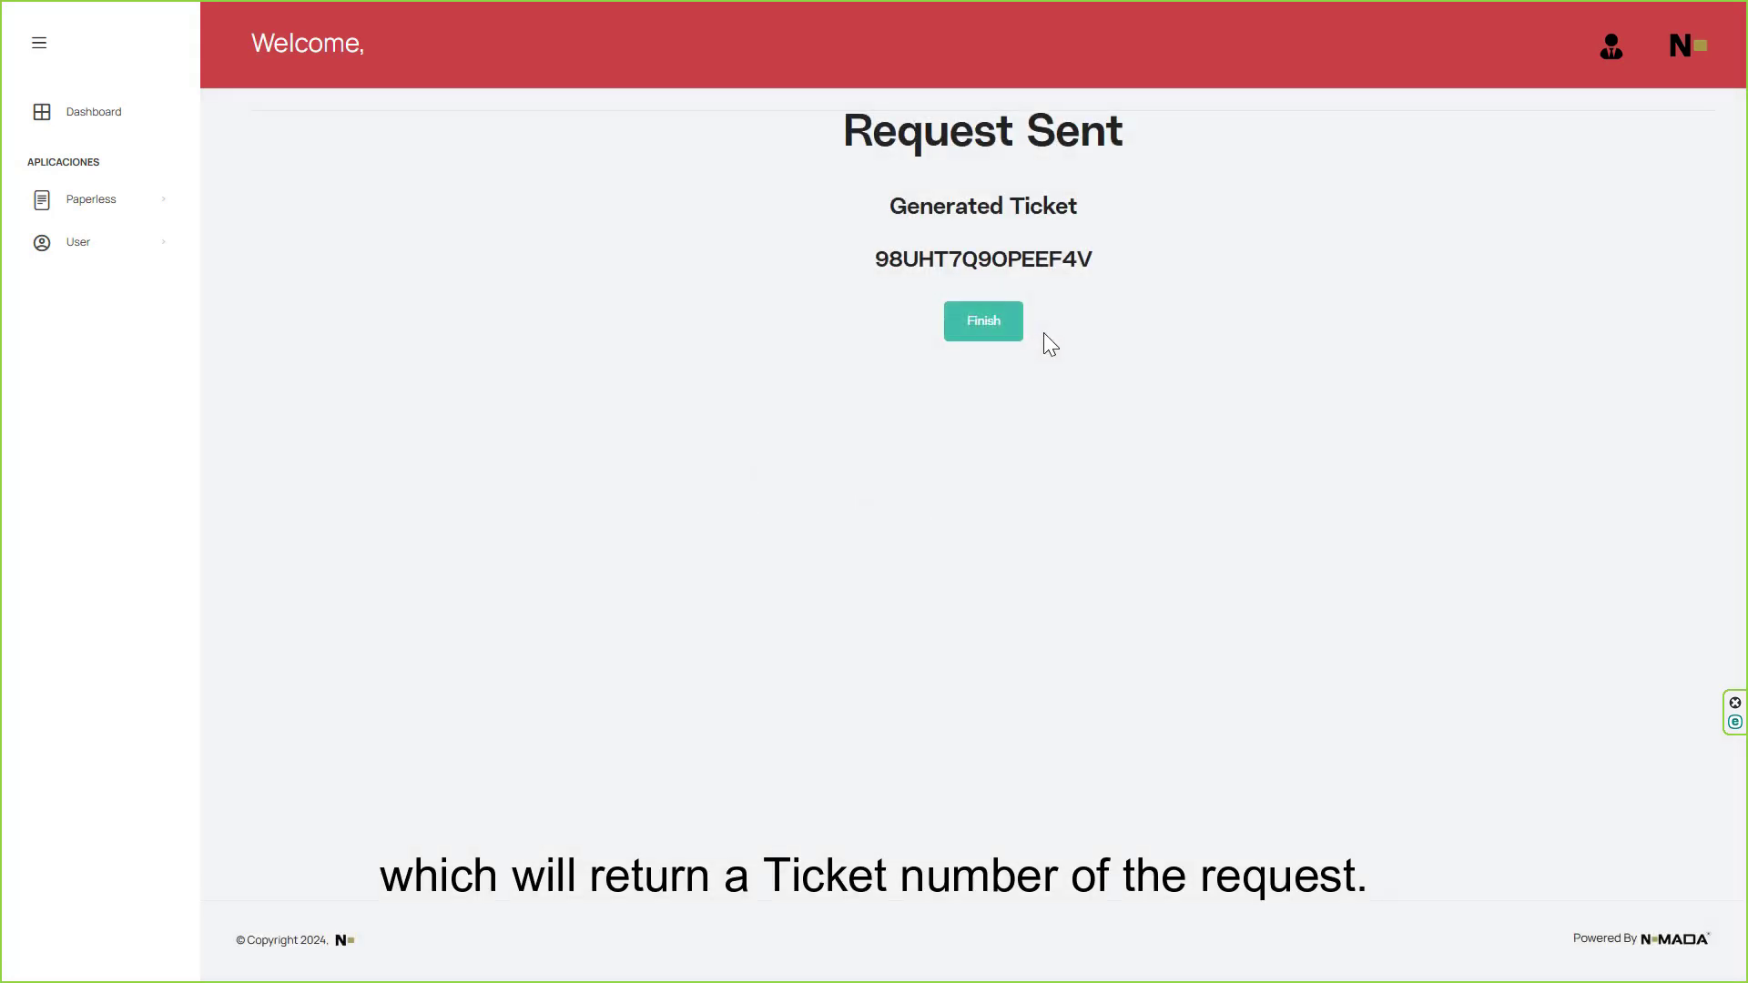
click(976, 335)
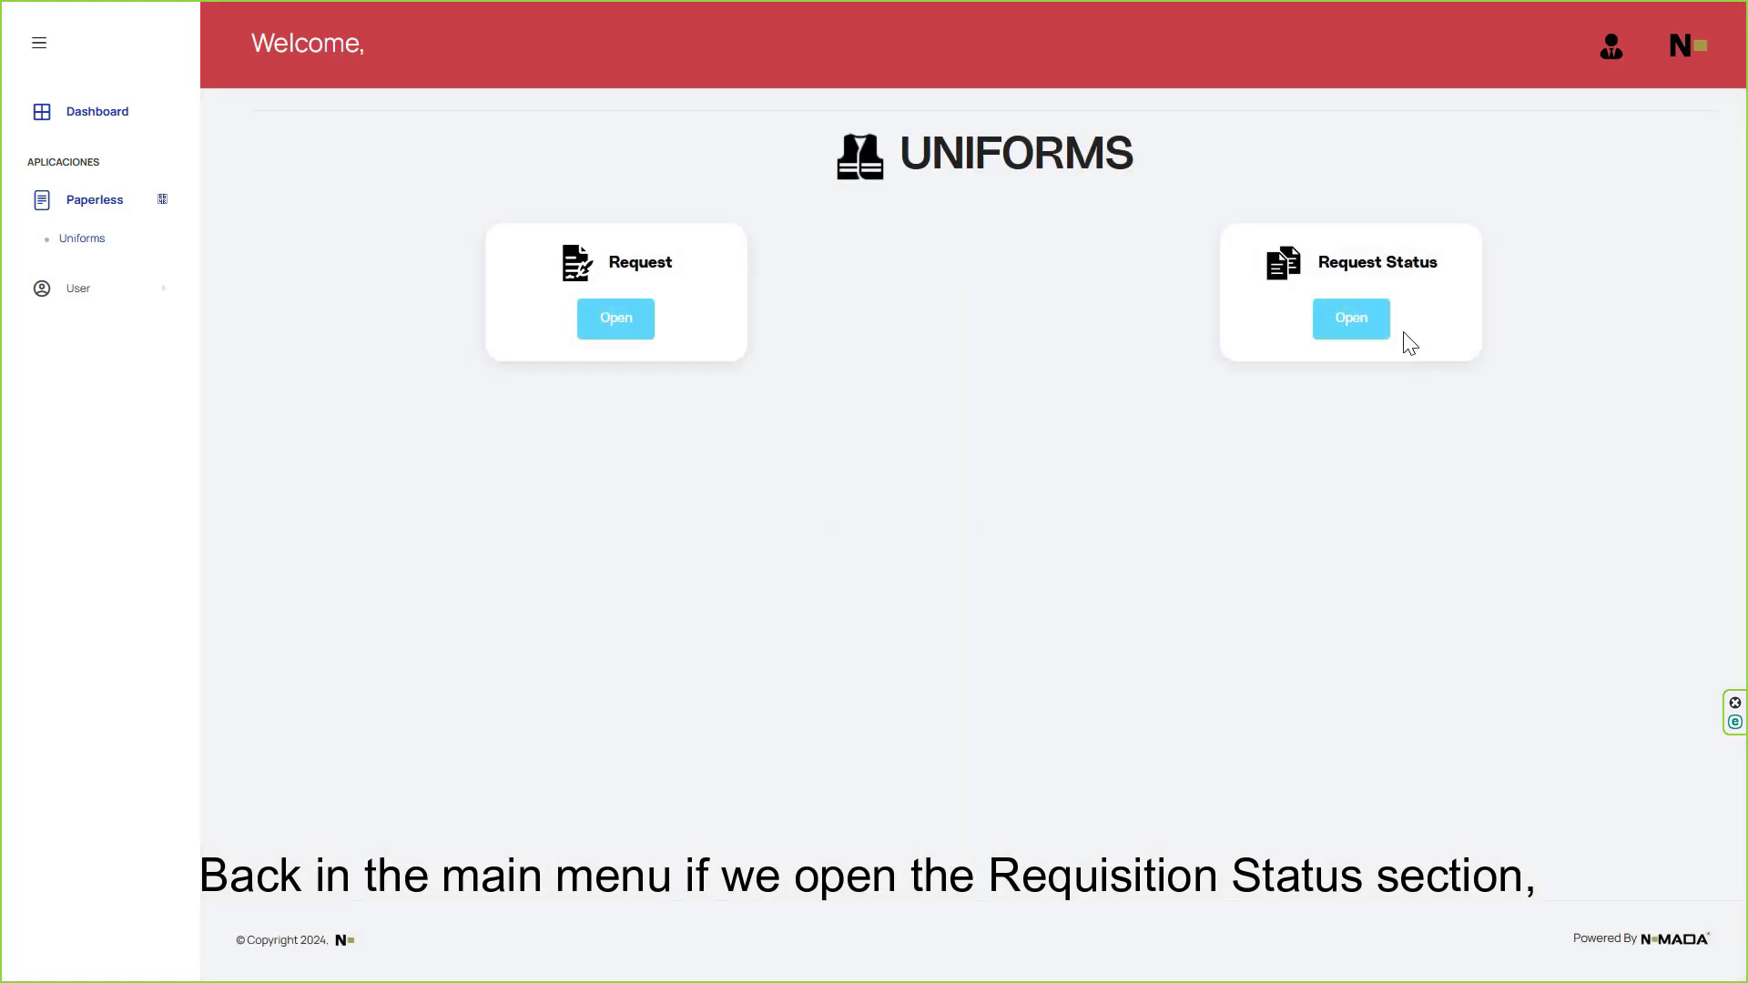
Step: Open Request Status, view the order details of the submitted ticket and close them
click(1357, 328)
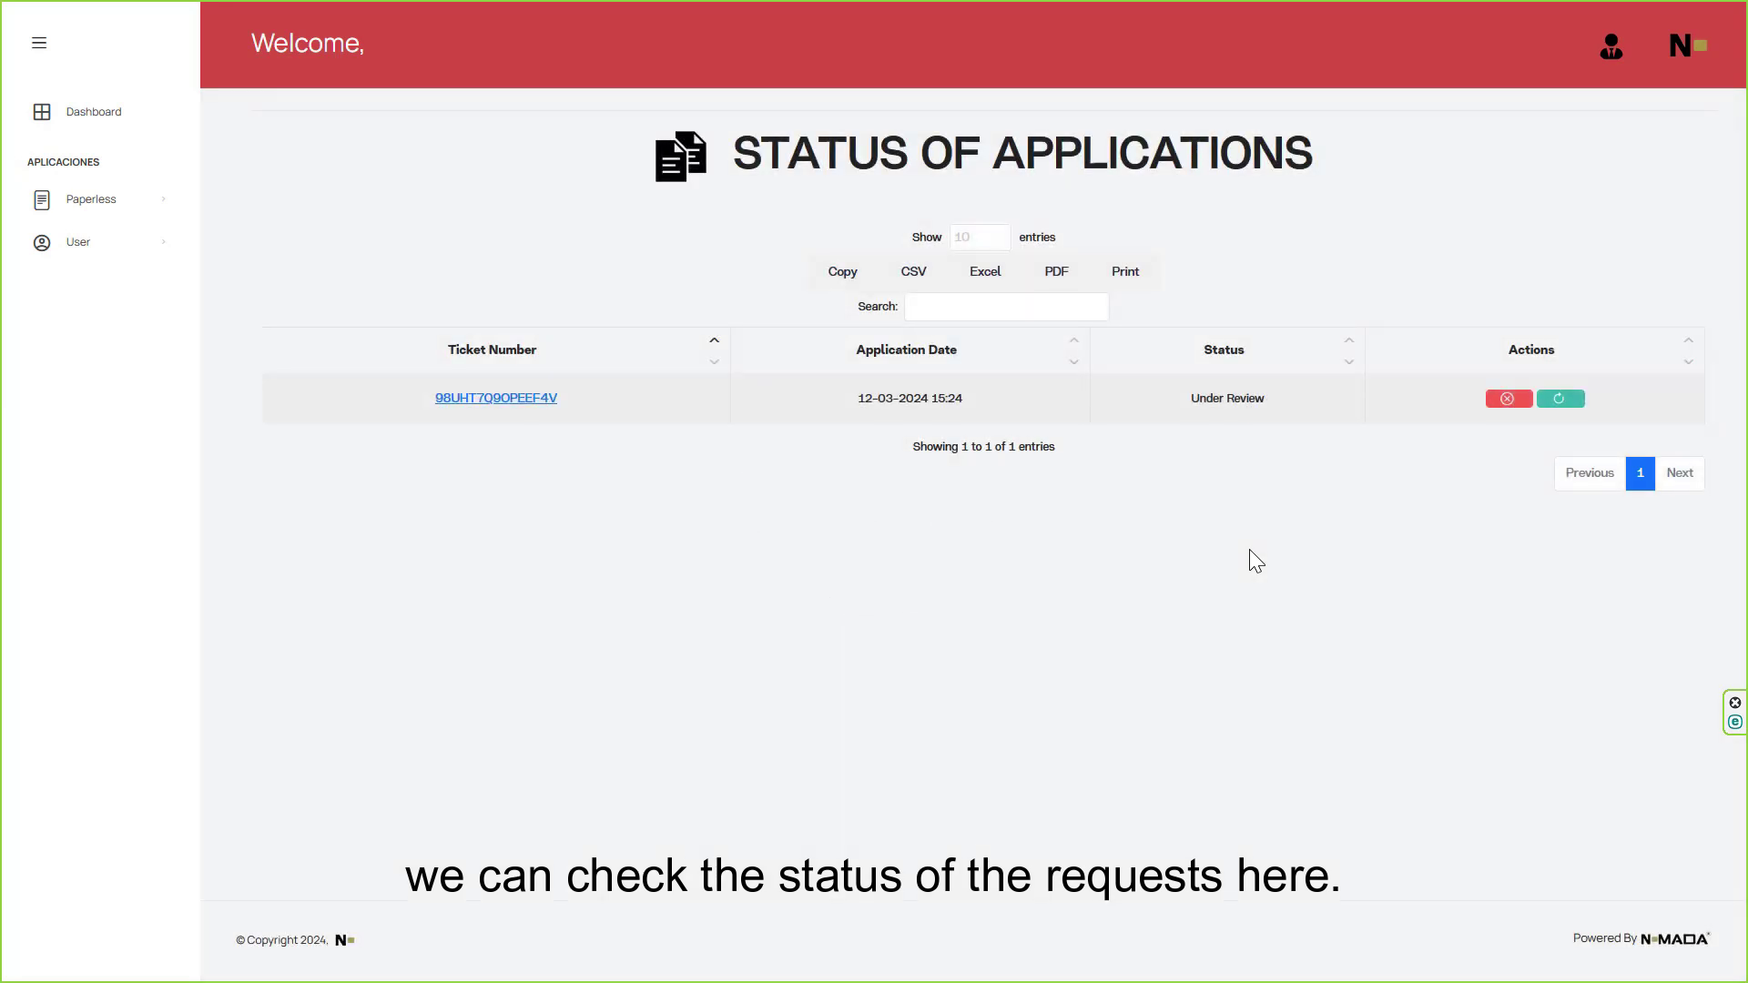
click(531, 401)
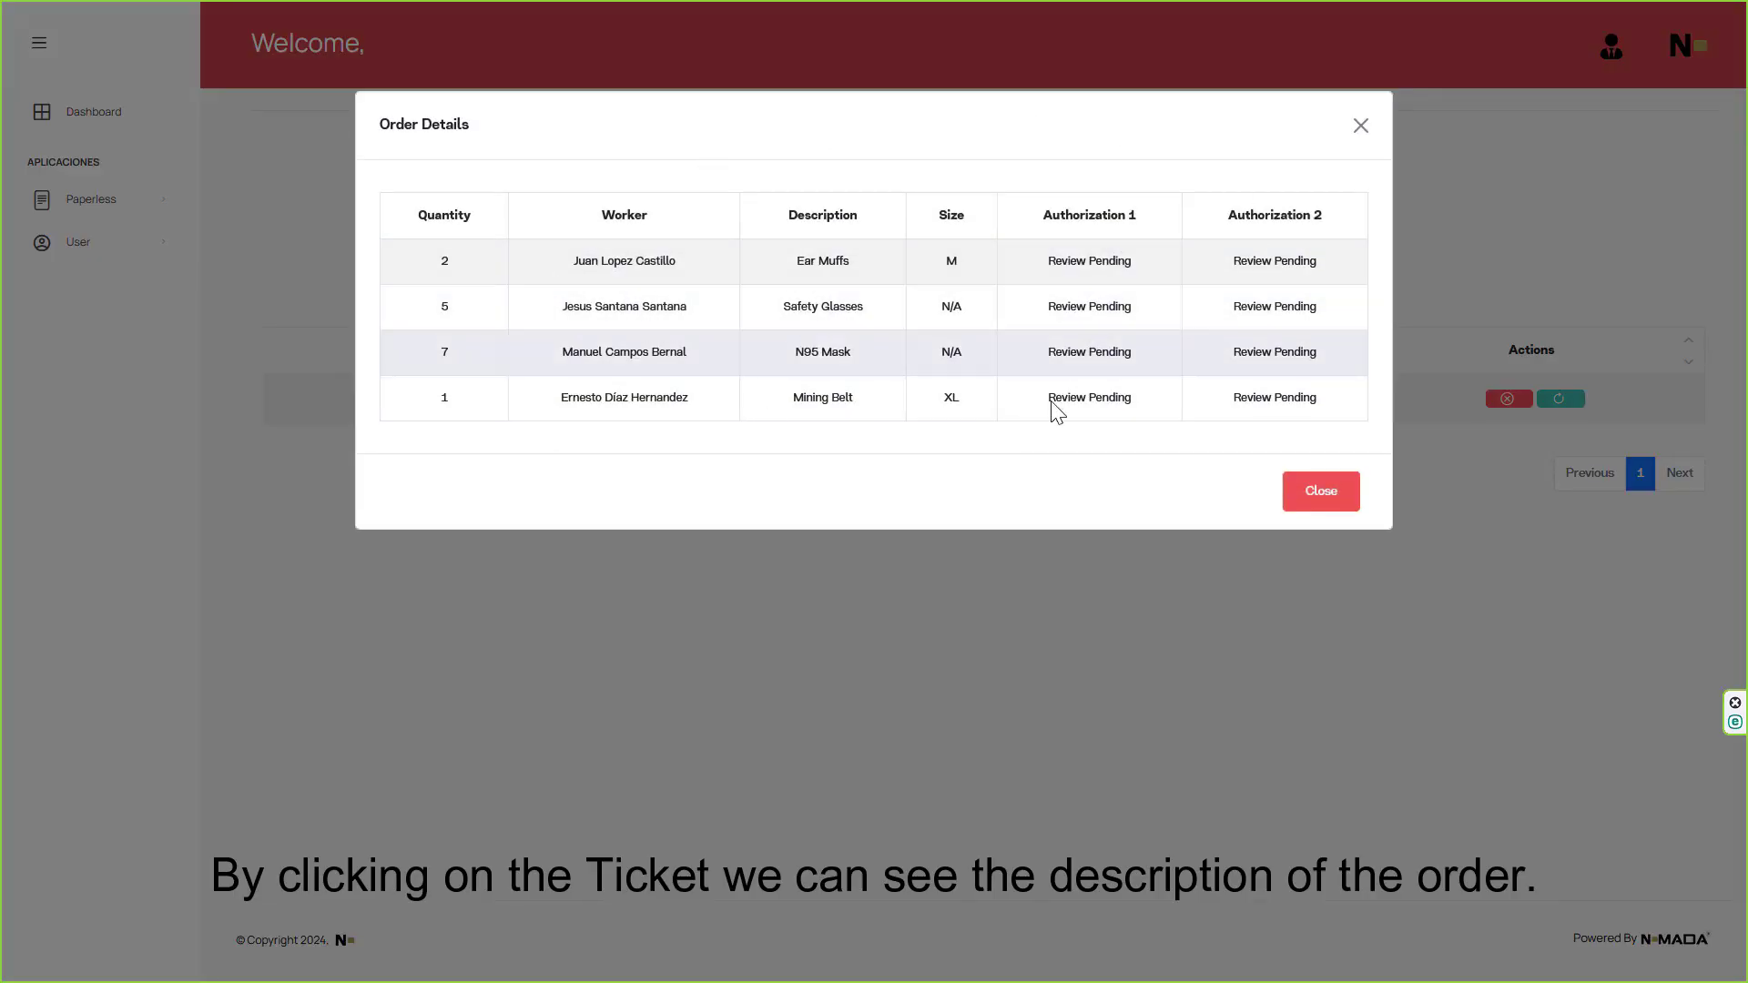
click(1336, 492)
Step: Start cancelling the submitted request and decline the confirmation, and do the same for reordering it
click(1497, 408)
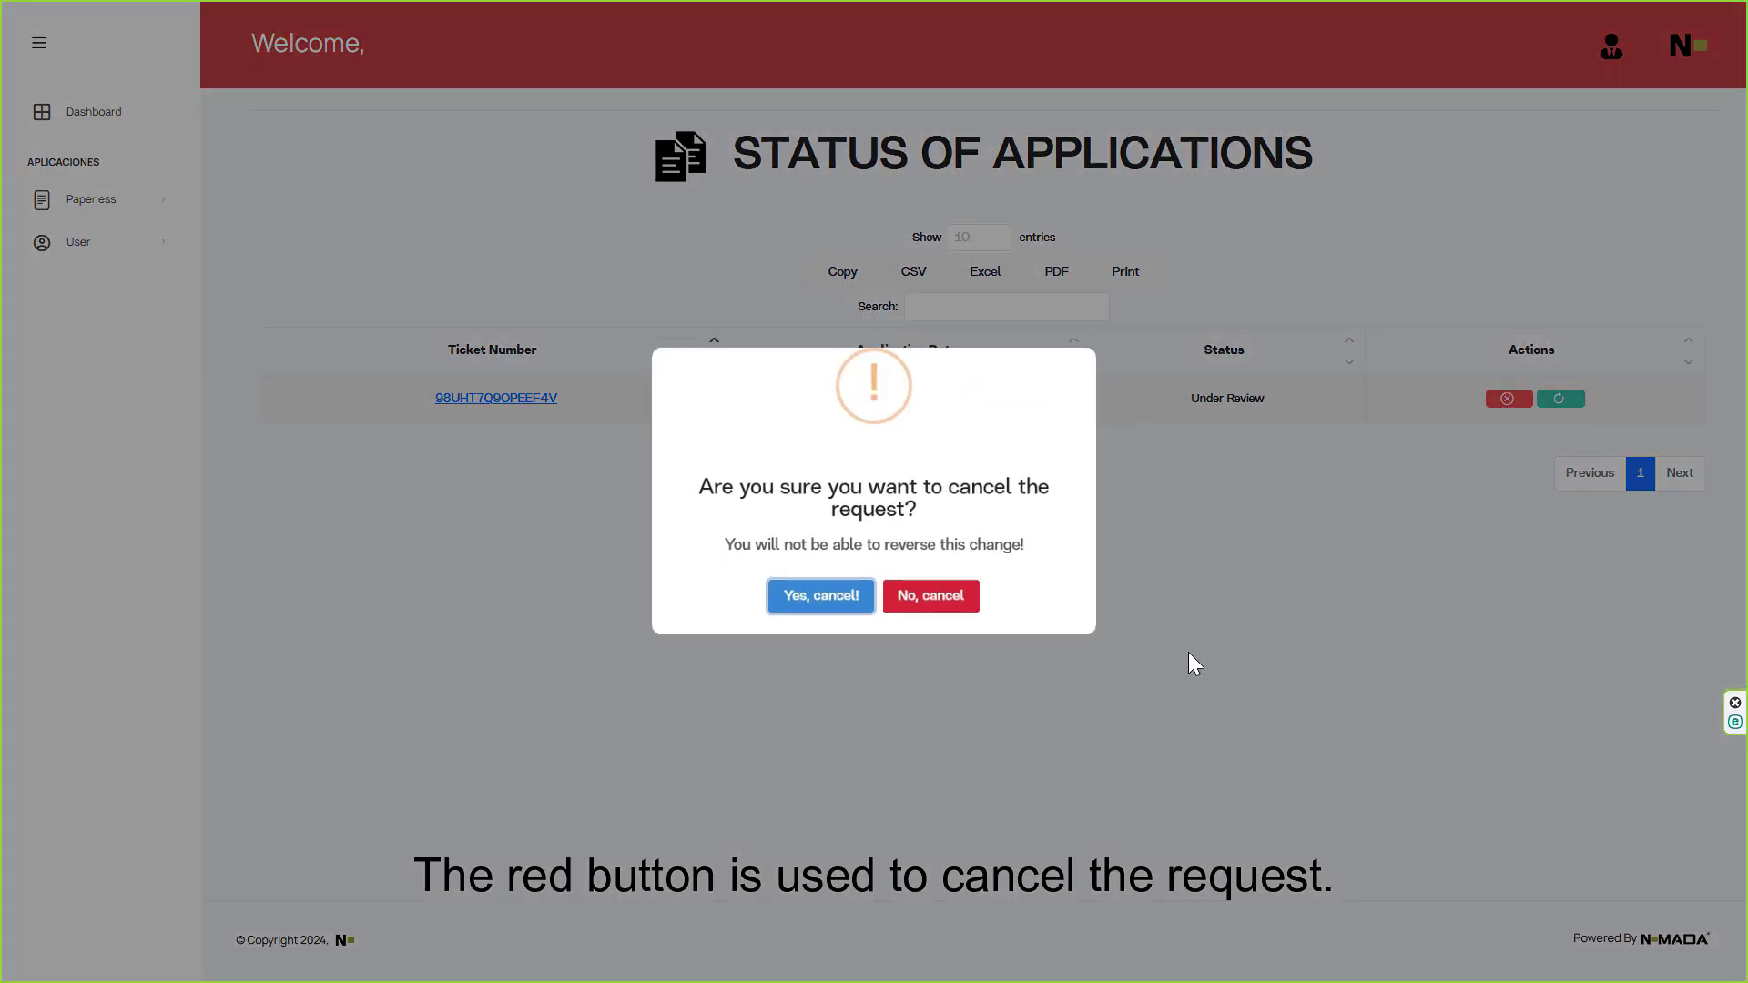
click(950, 616)
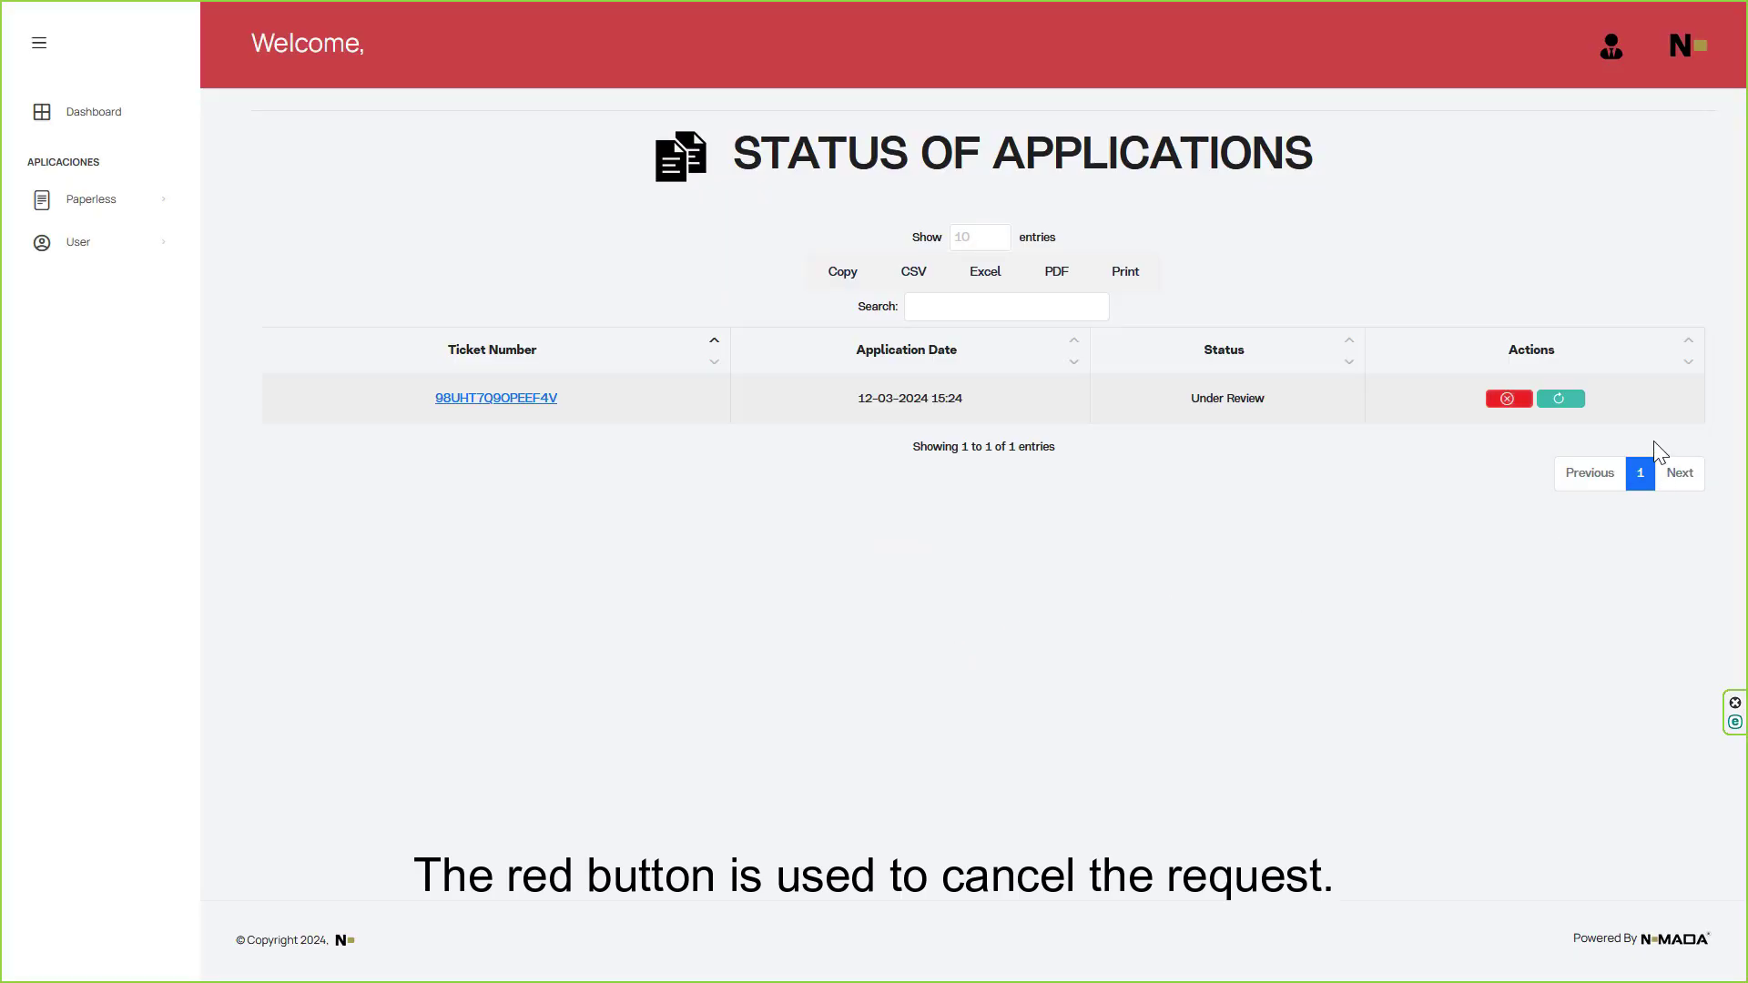
click(1559, 401)
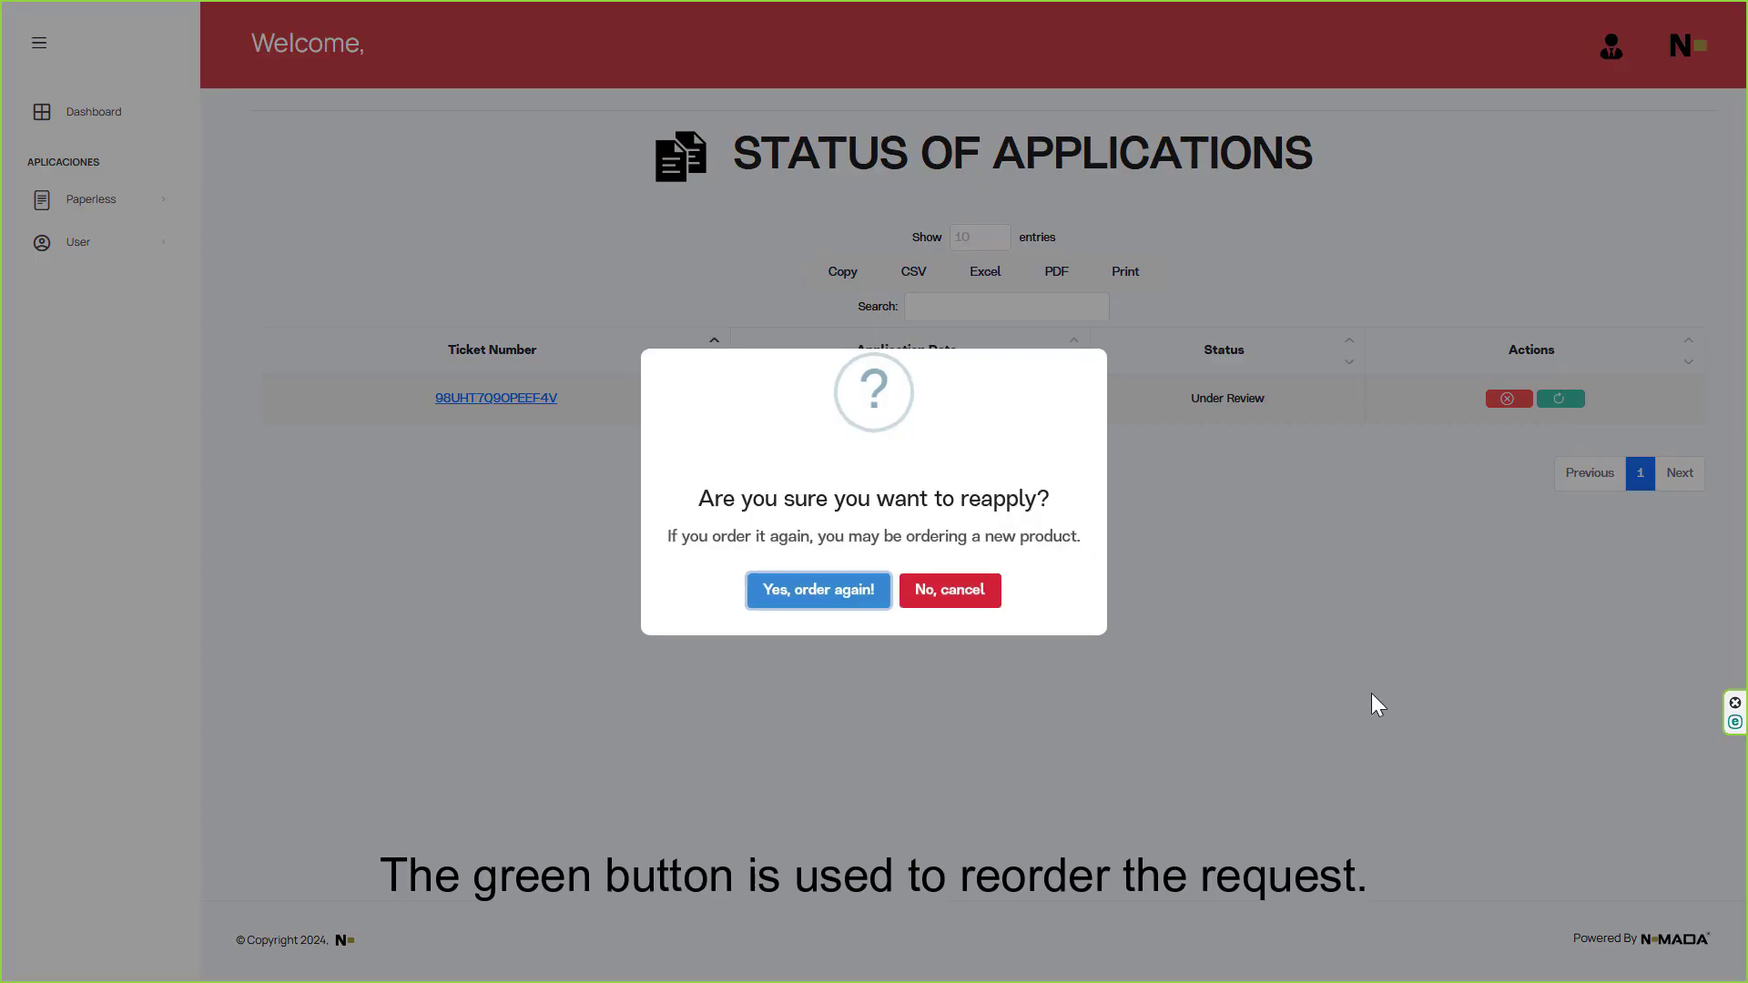
click(948, 603)
Step: Sign out and log back in as supervisor with the saved username and password
click(1611, 48)
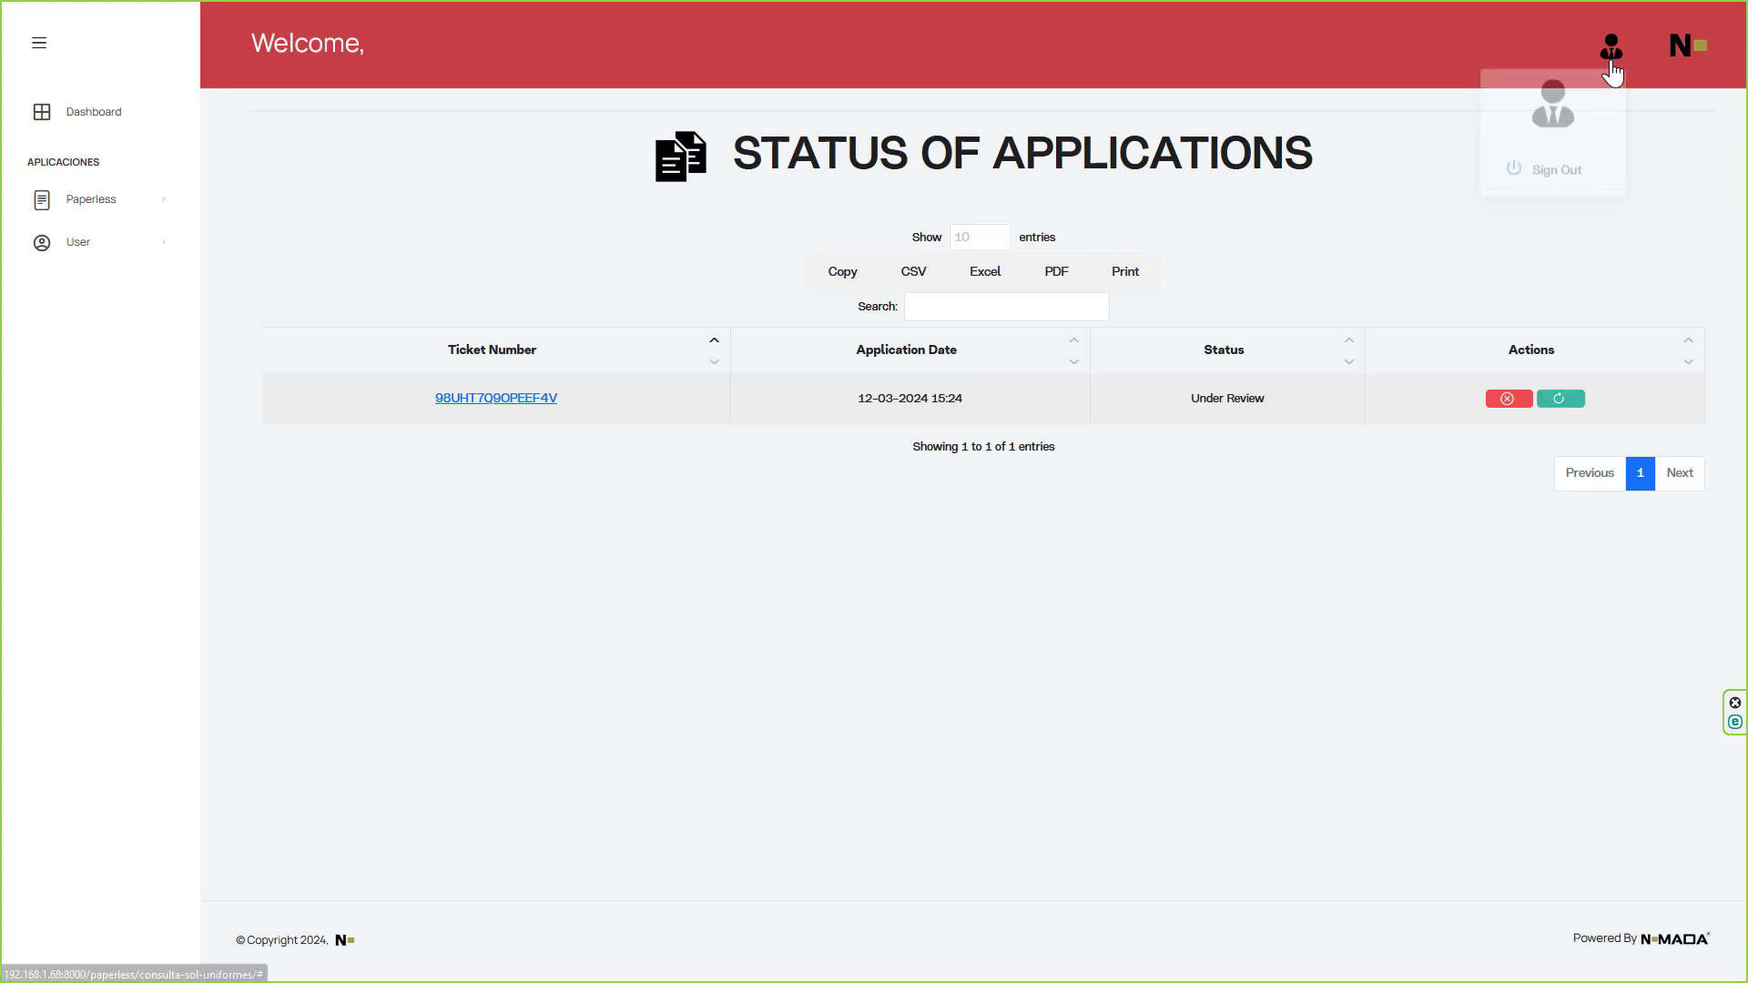
click(1556, 193)
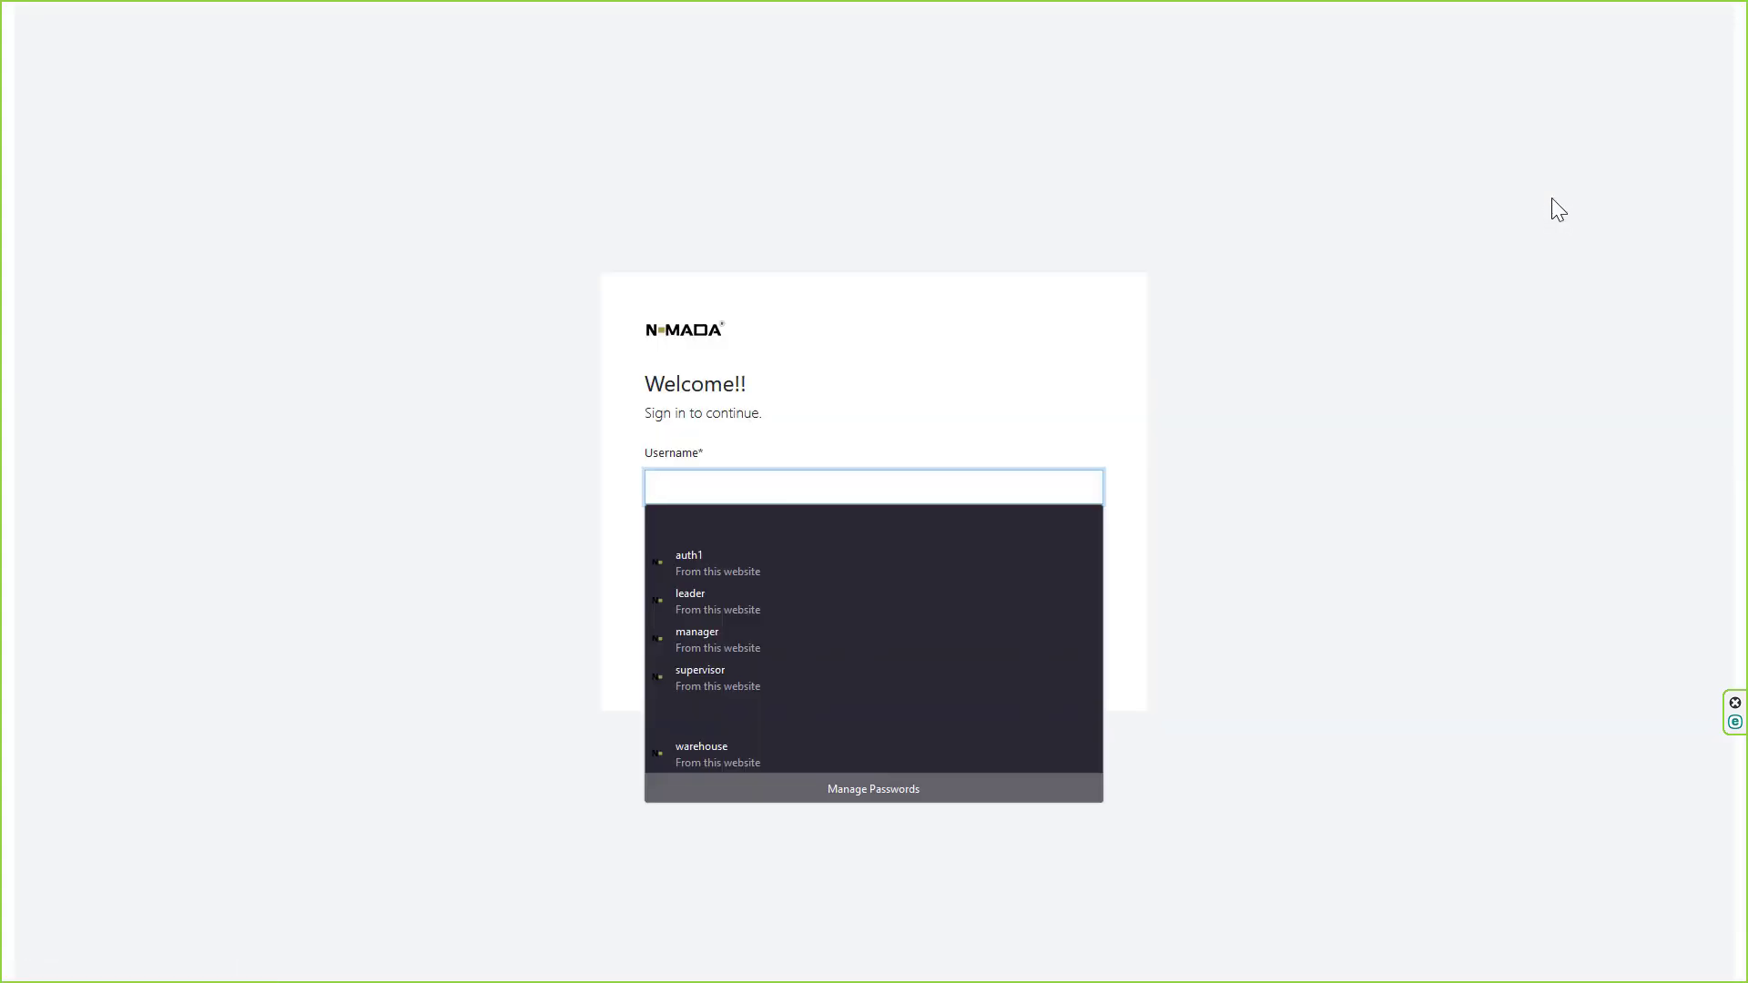
click(777, 849)
click(741, 492)
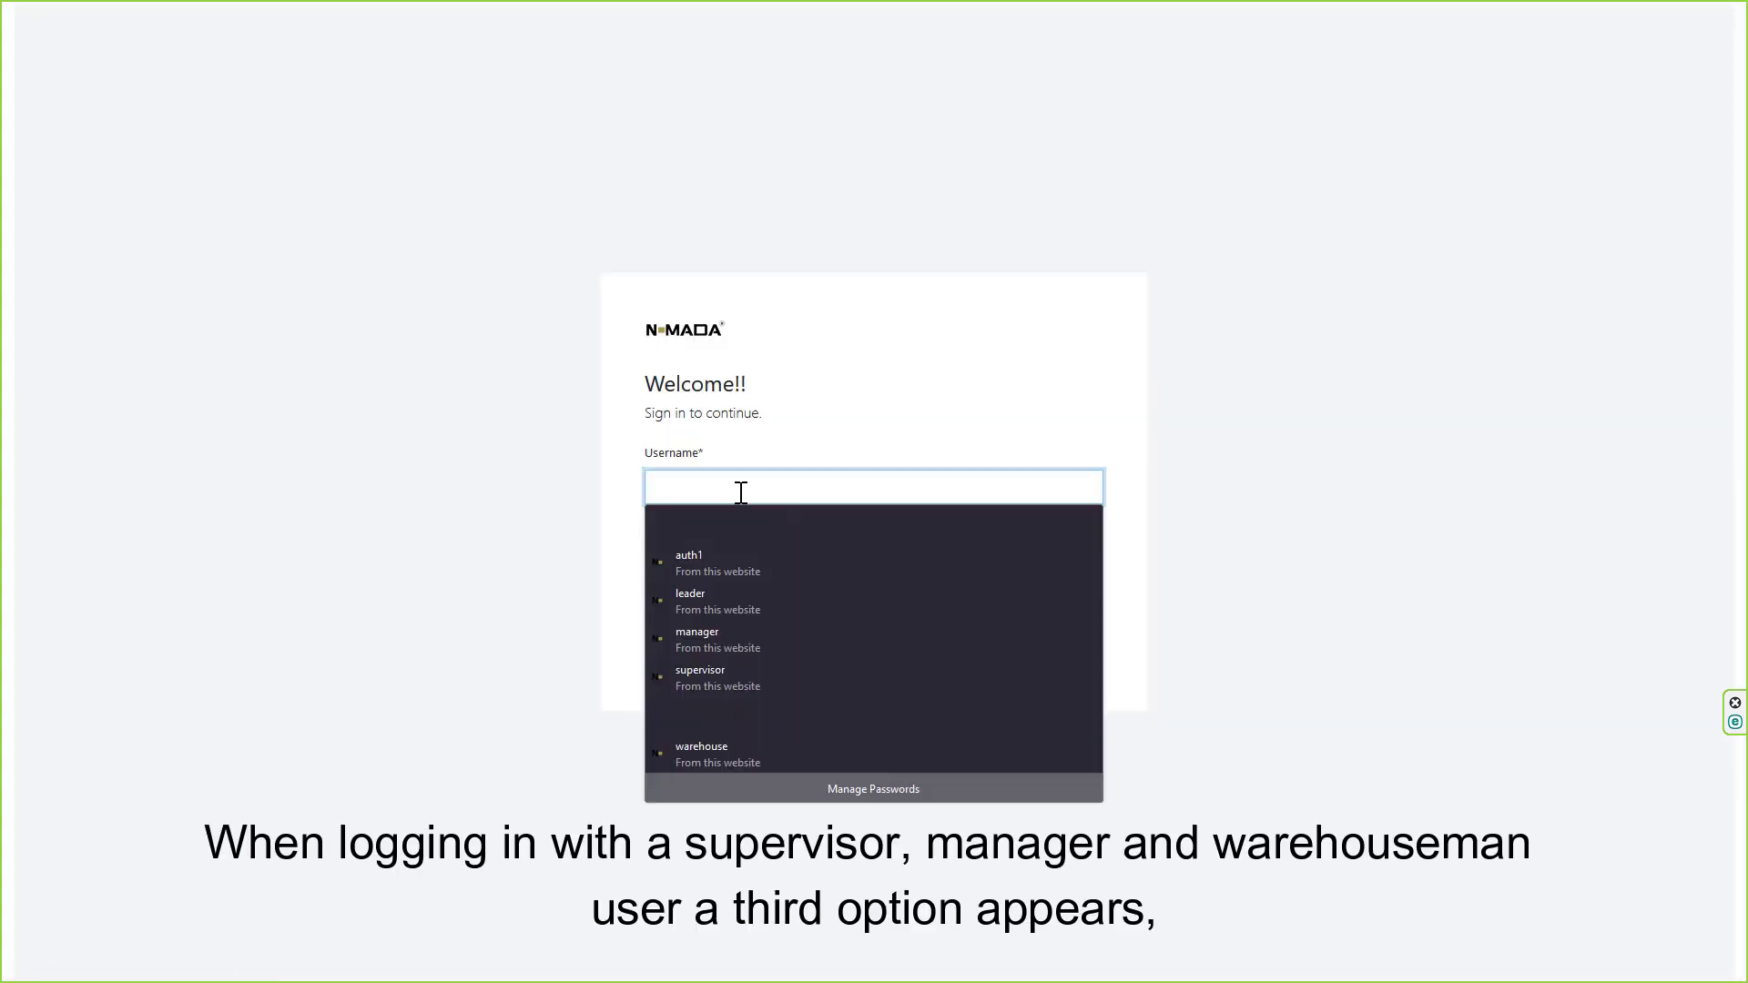
click(768, 679)
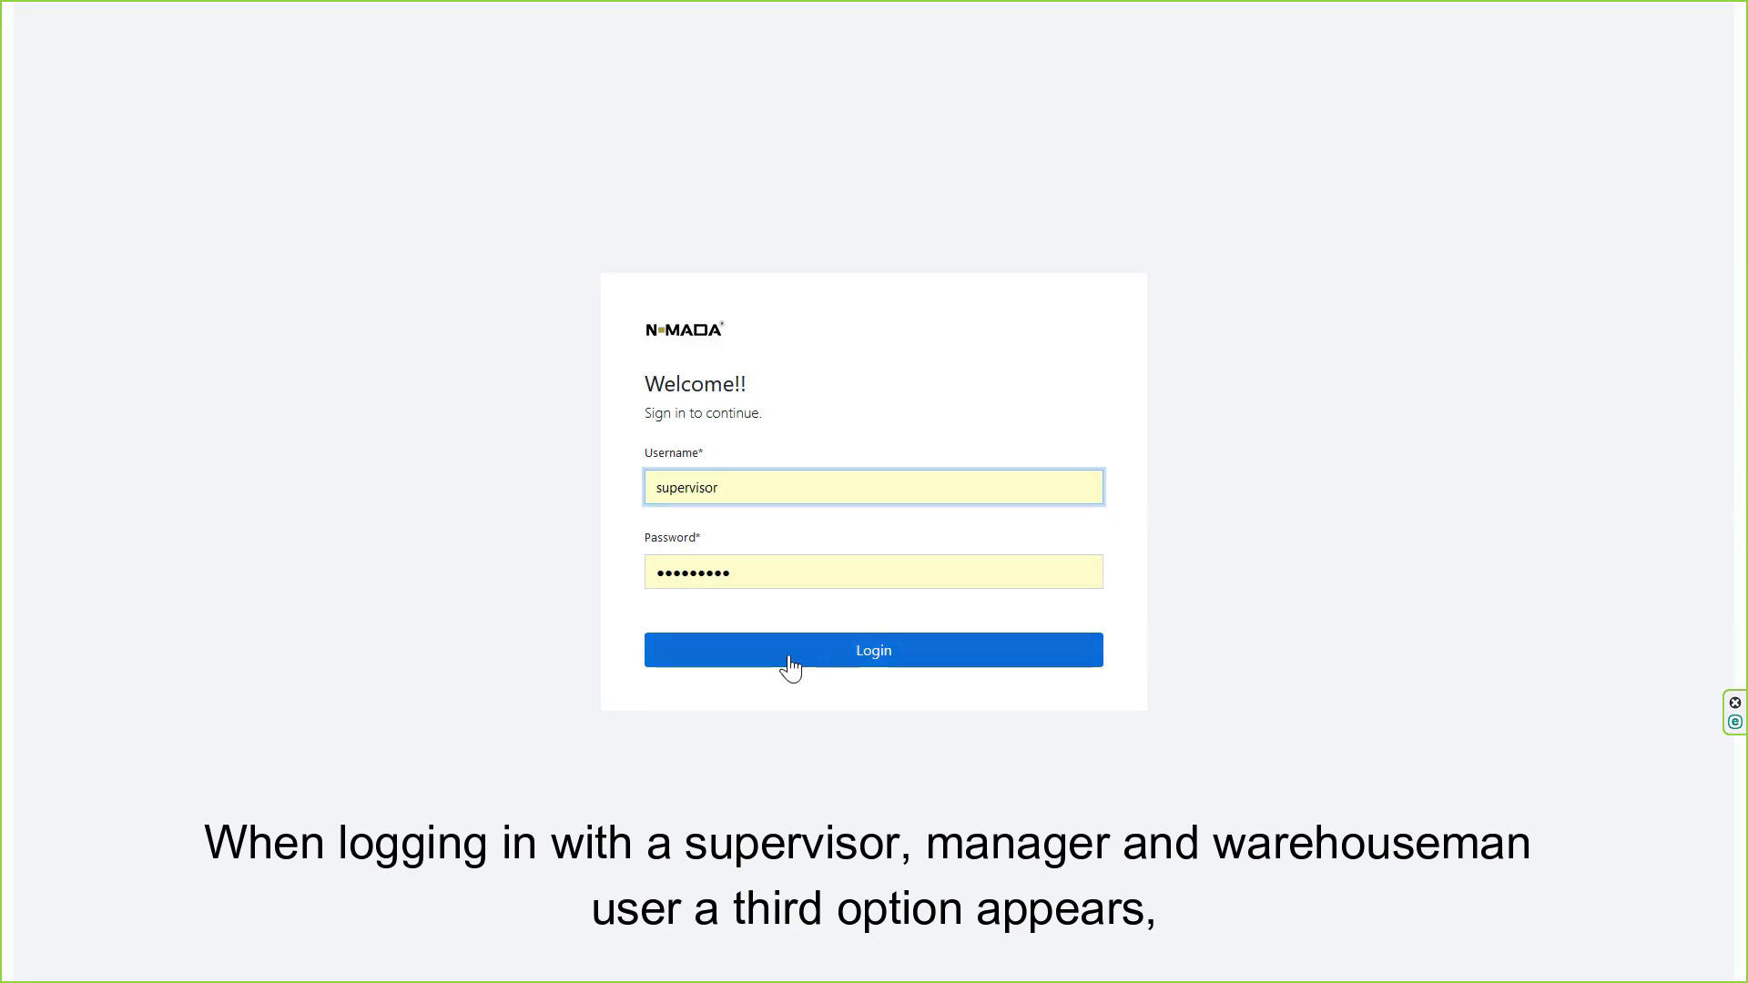
click(788, 659)
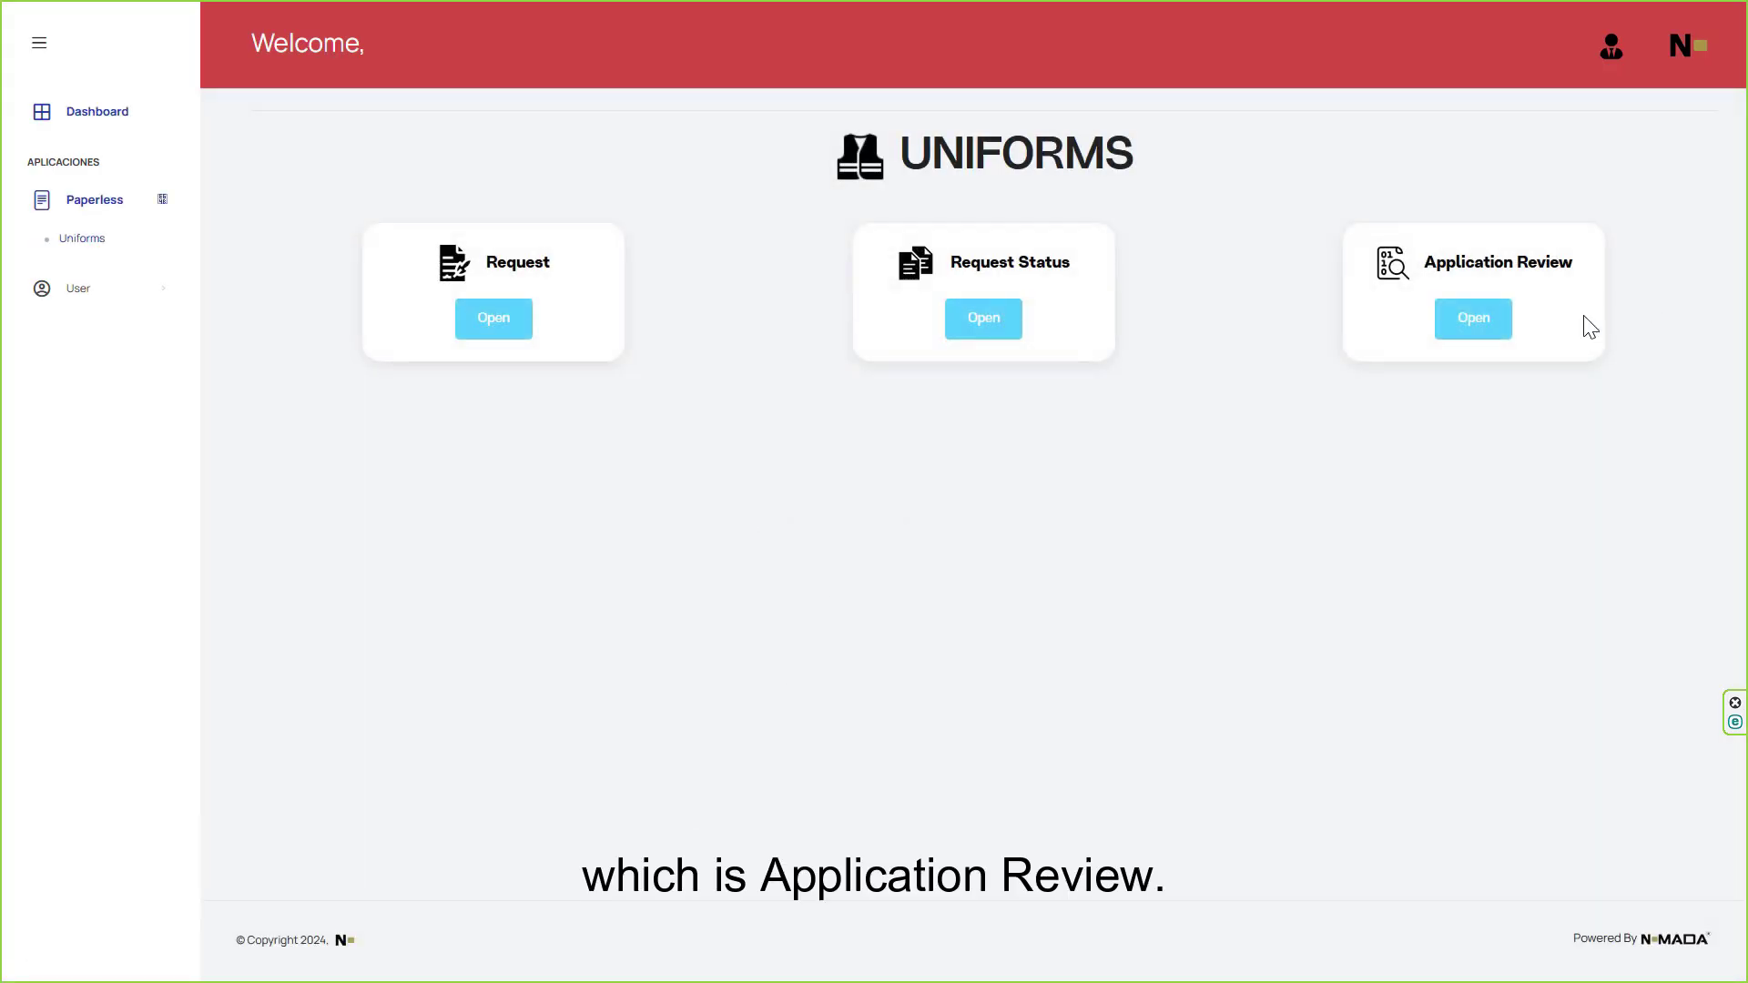
Step: Open Application Review, show the pending request's details and authorize the Ear Muffs item with a handwritten signature
click(1477, 337)
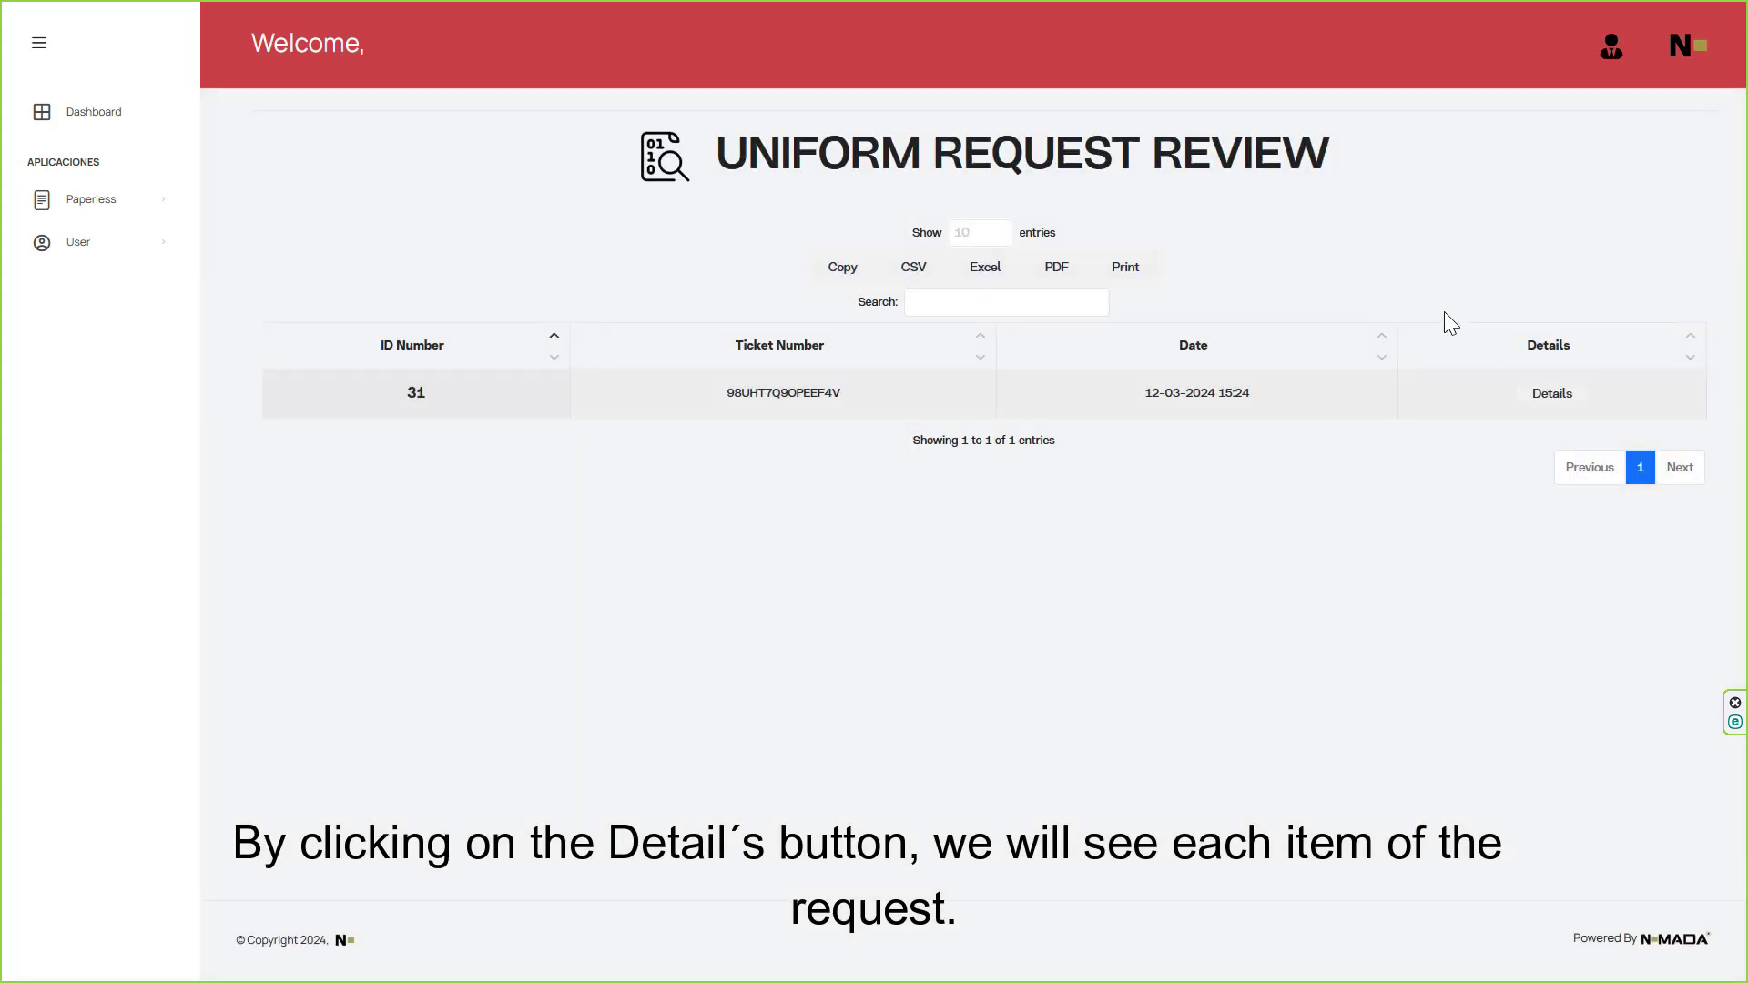
click(1566, 395)
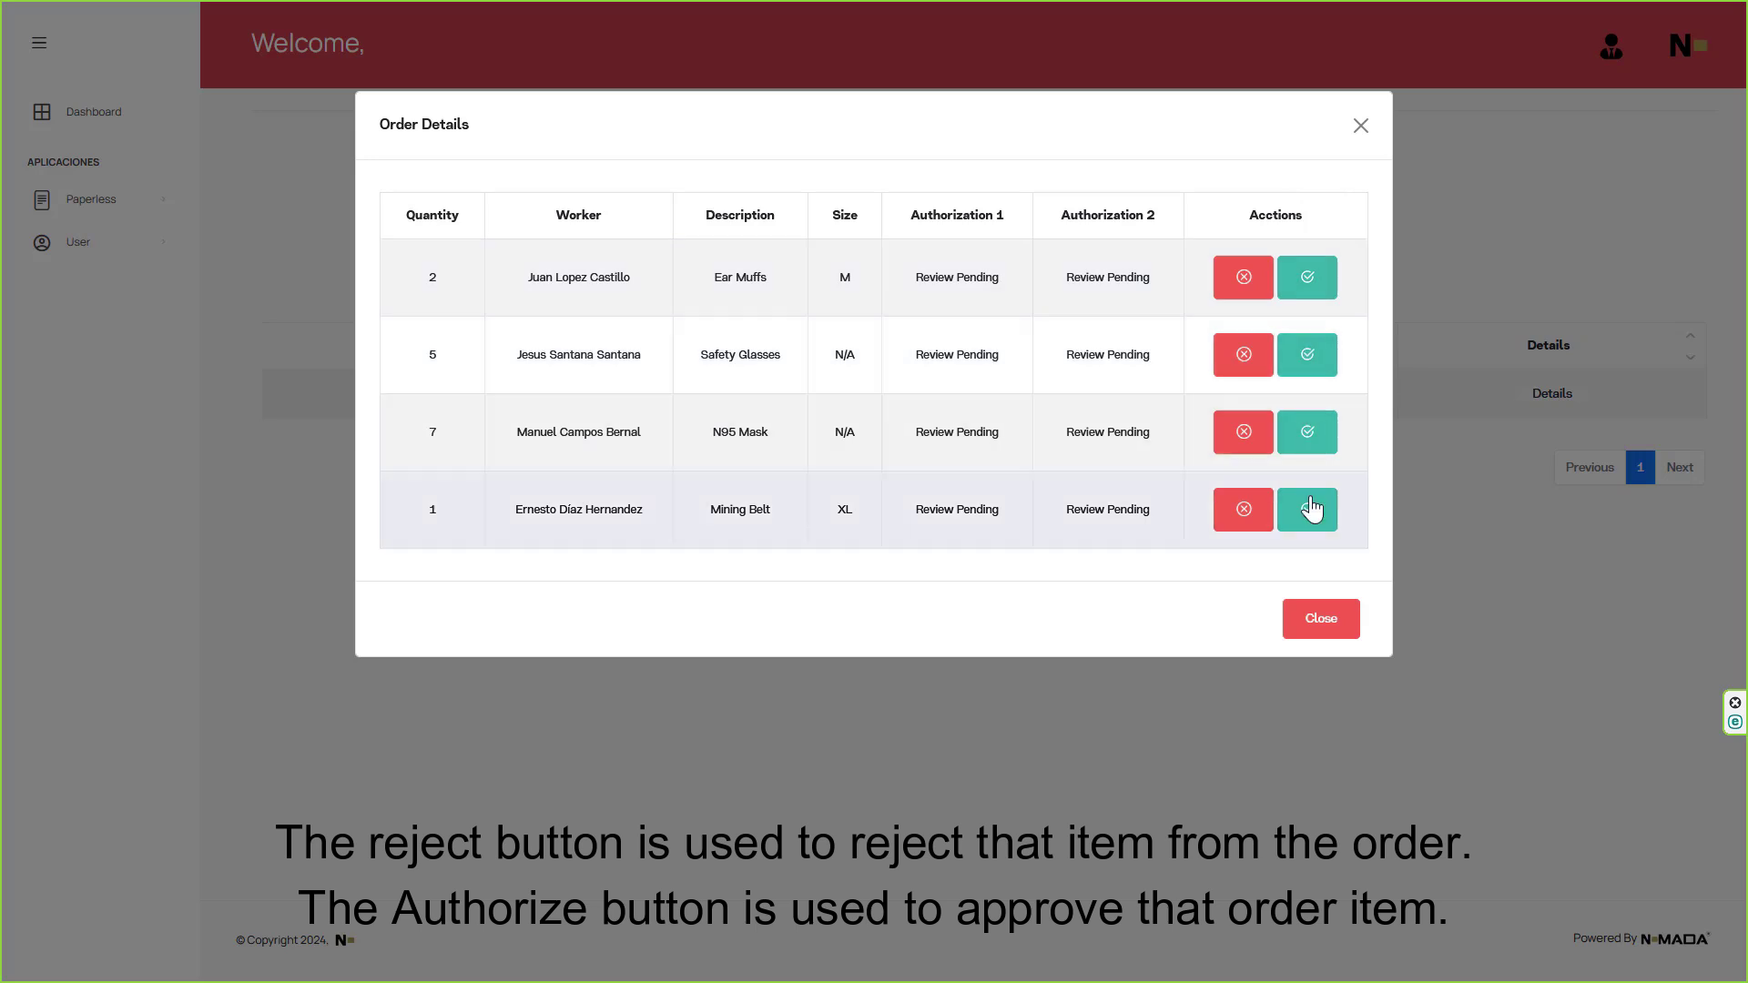
click(1311, 279)
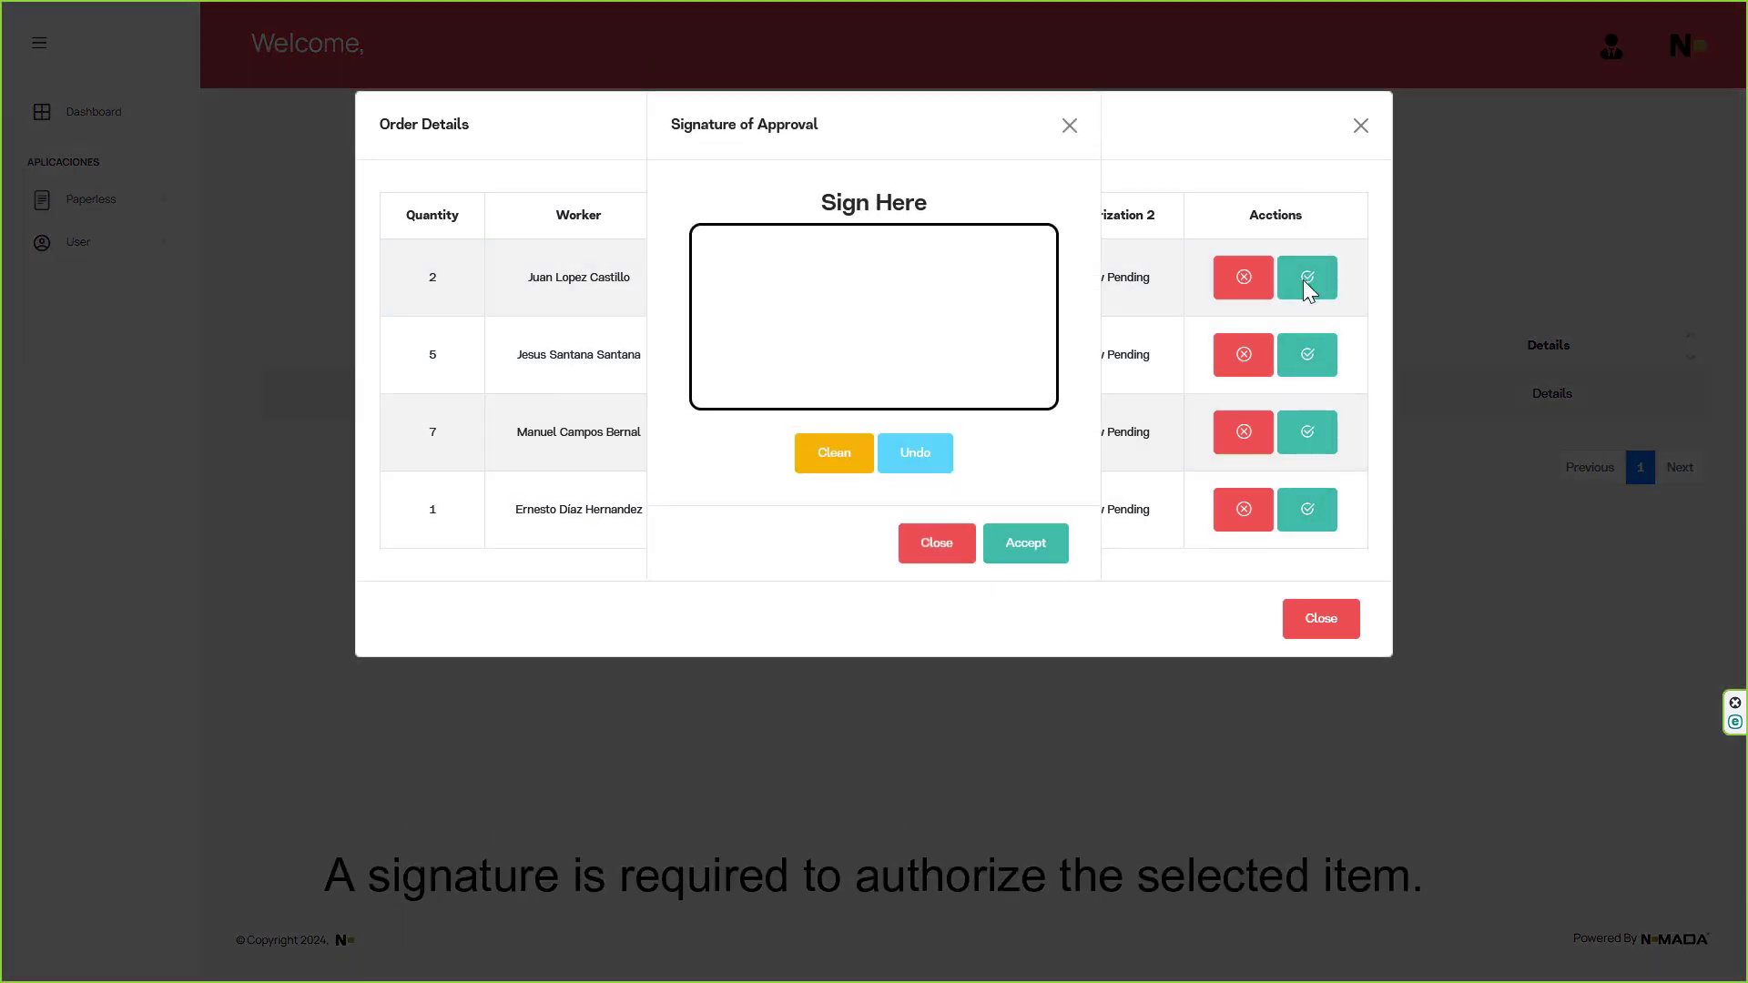
mouse_move(836, 342)
mouse_down()
mouse_move(938, 341)
mouse_move(941, 270)
mouse_up()
click(1045, 551)
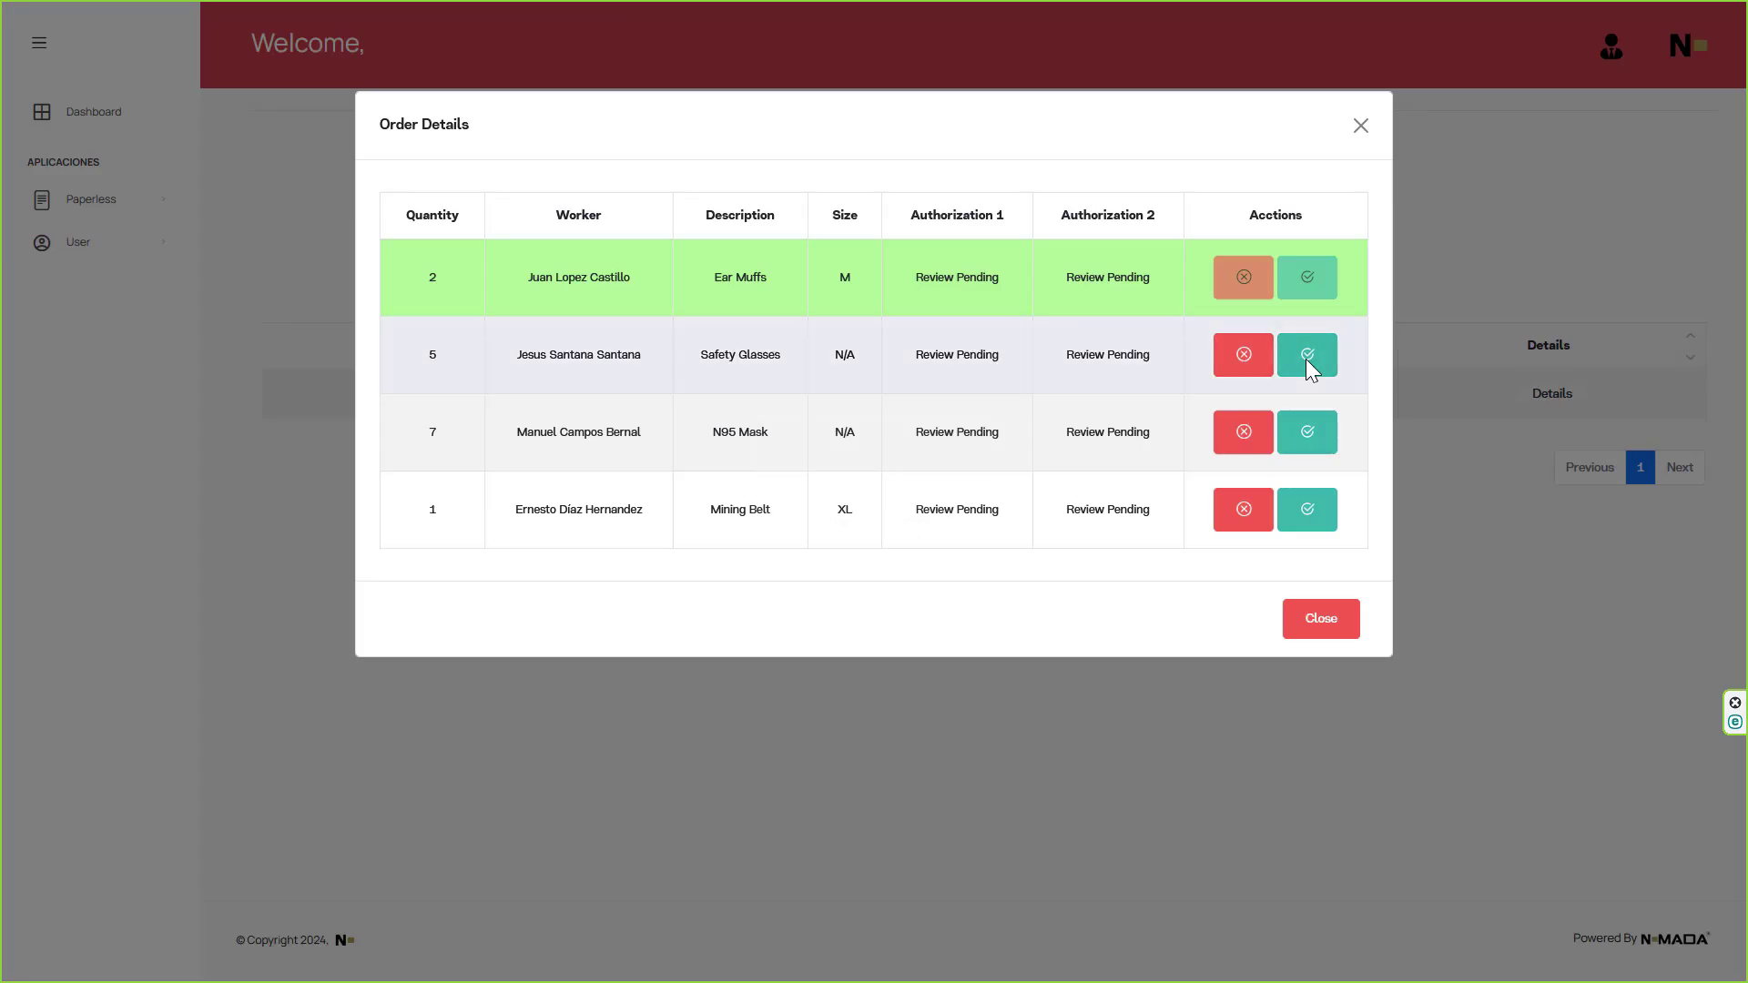
Step: Authorize the Safety Glasses and N95 Mask items of the order, signing the approval for each
click(1306, 361)
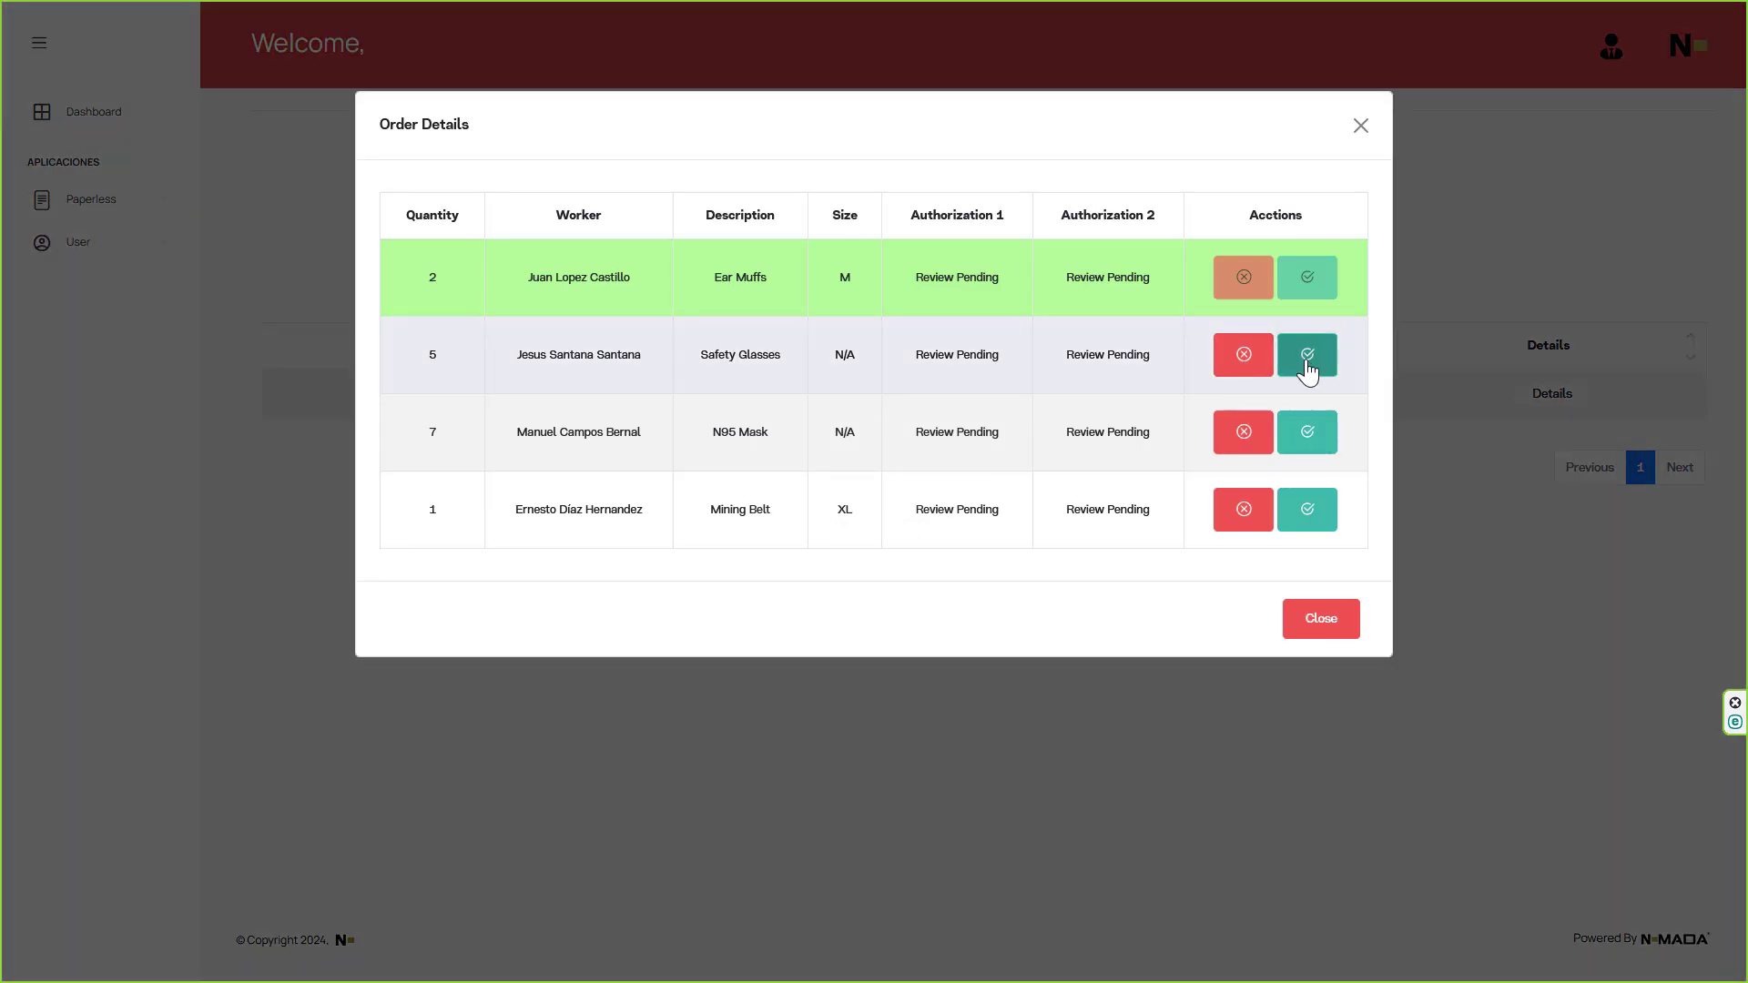
drag(880, 284, 940, 373)
drag(966, 269, 965, 373)
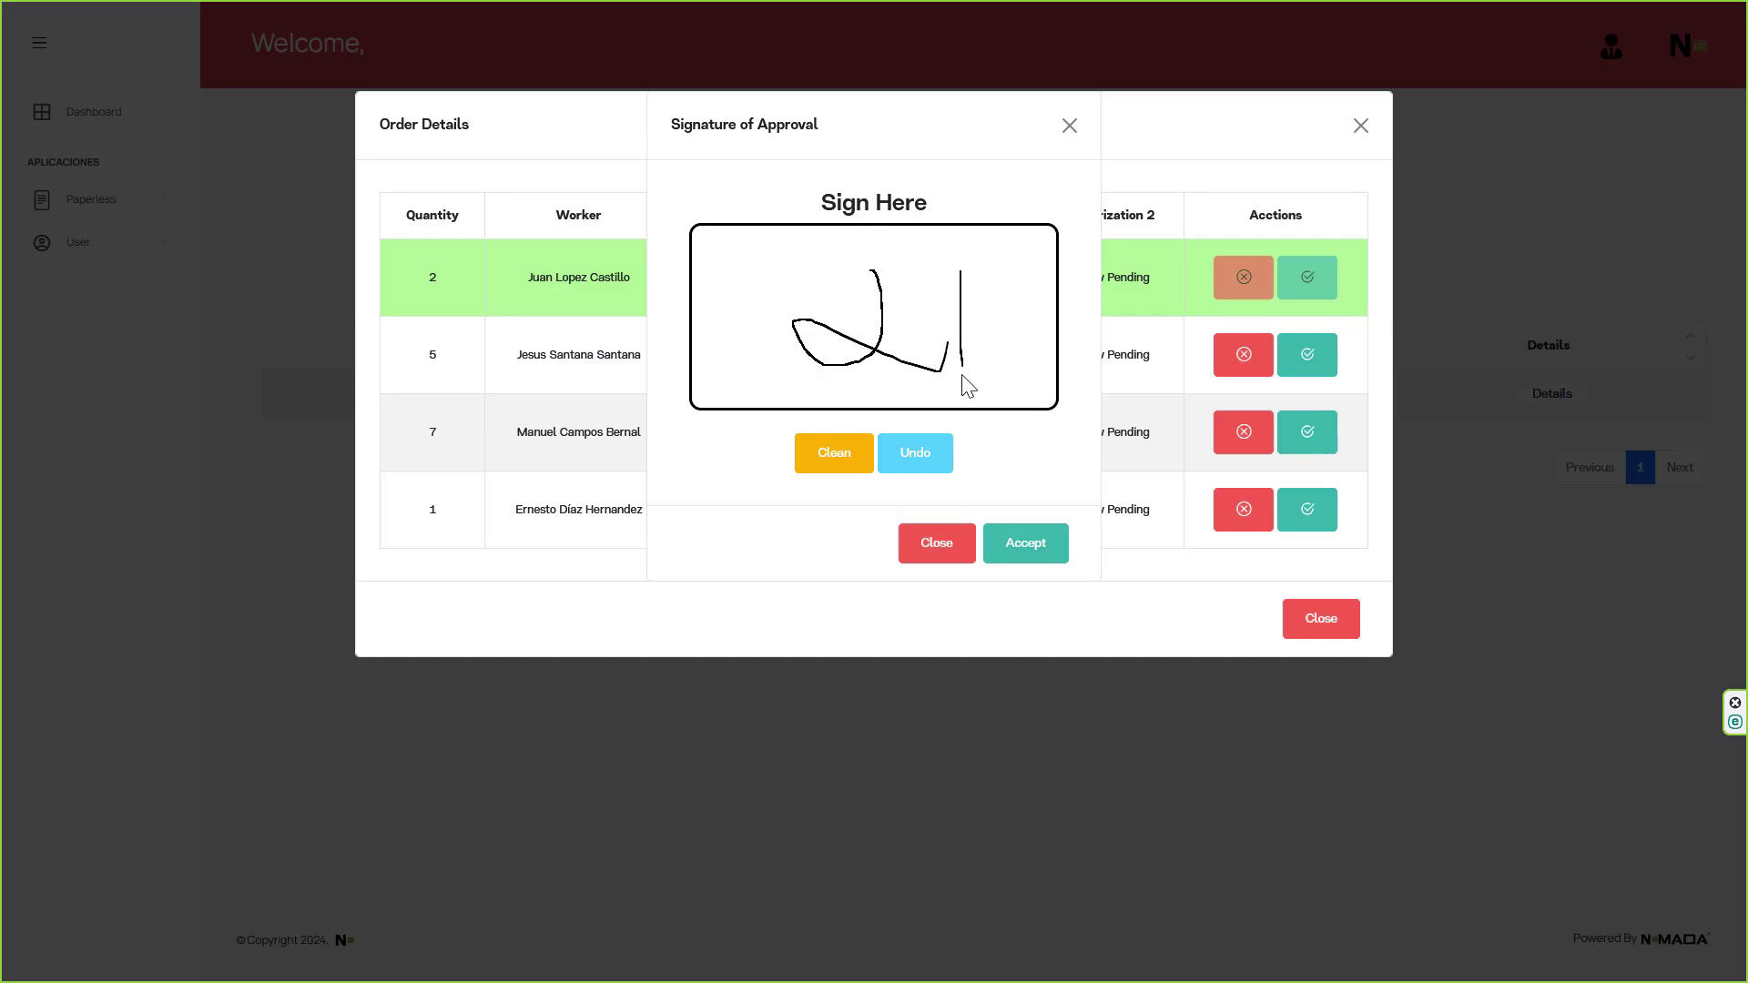
click(1023, 549)
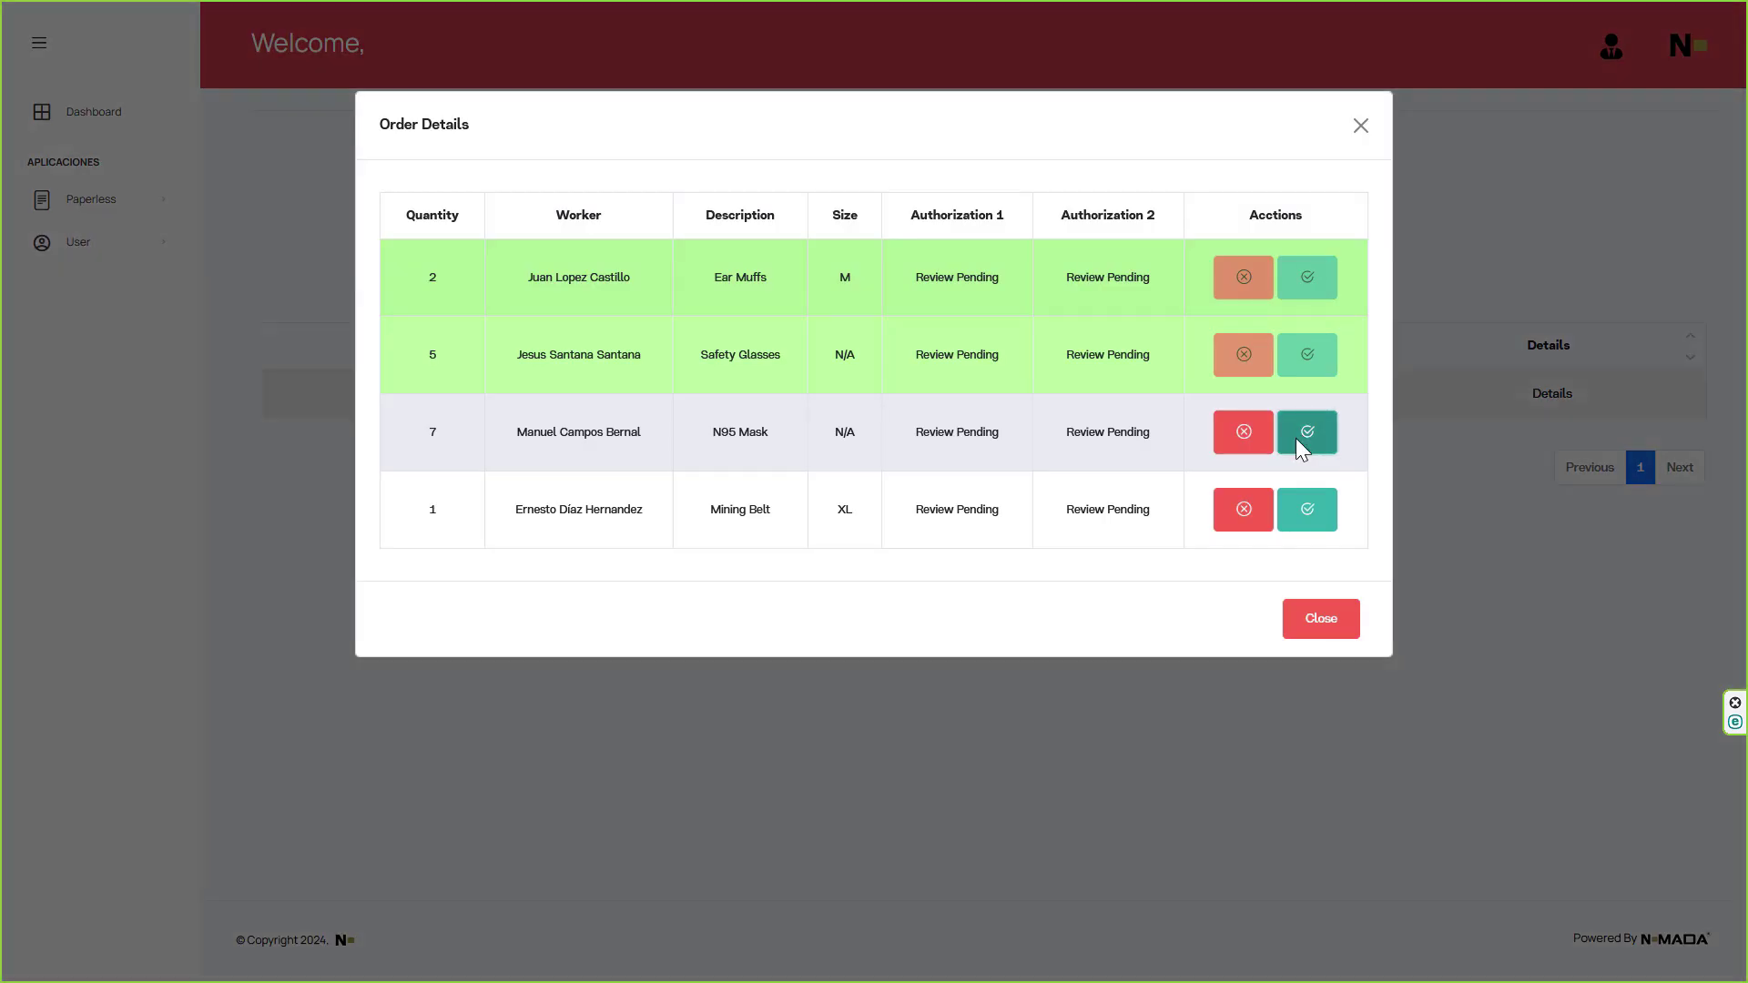
click(1304, 435)
mouse_move(866, 264)
mouse_down()
mouse_move(797, 342)
mouse_move(941, 401)
mouse_up()
click(1020, 543)
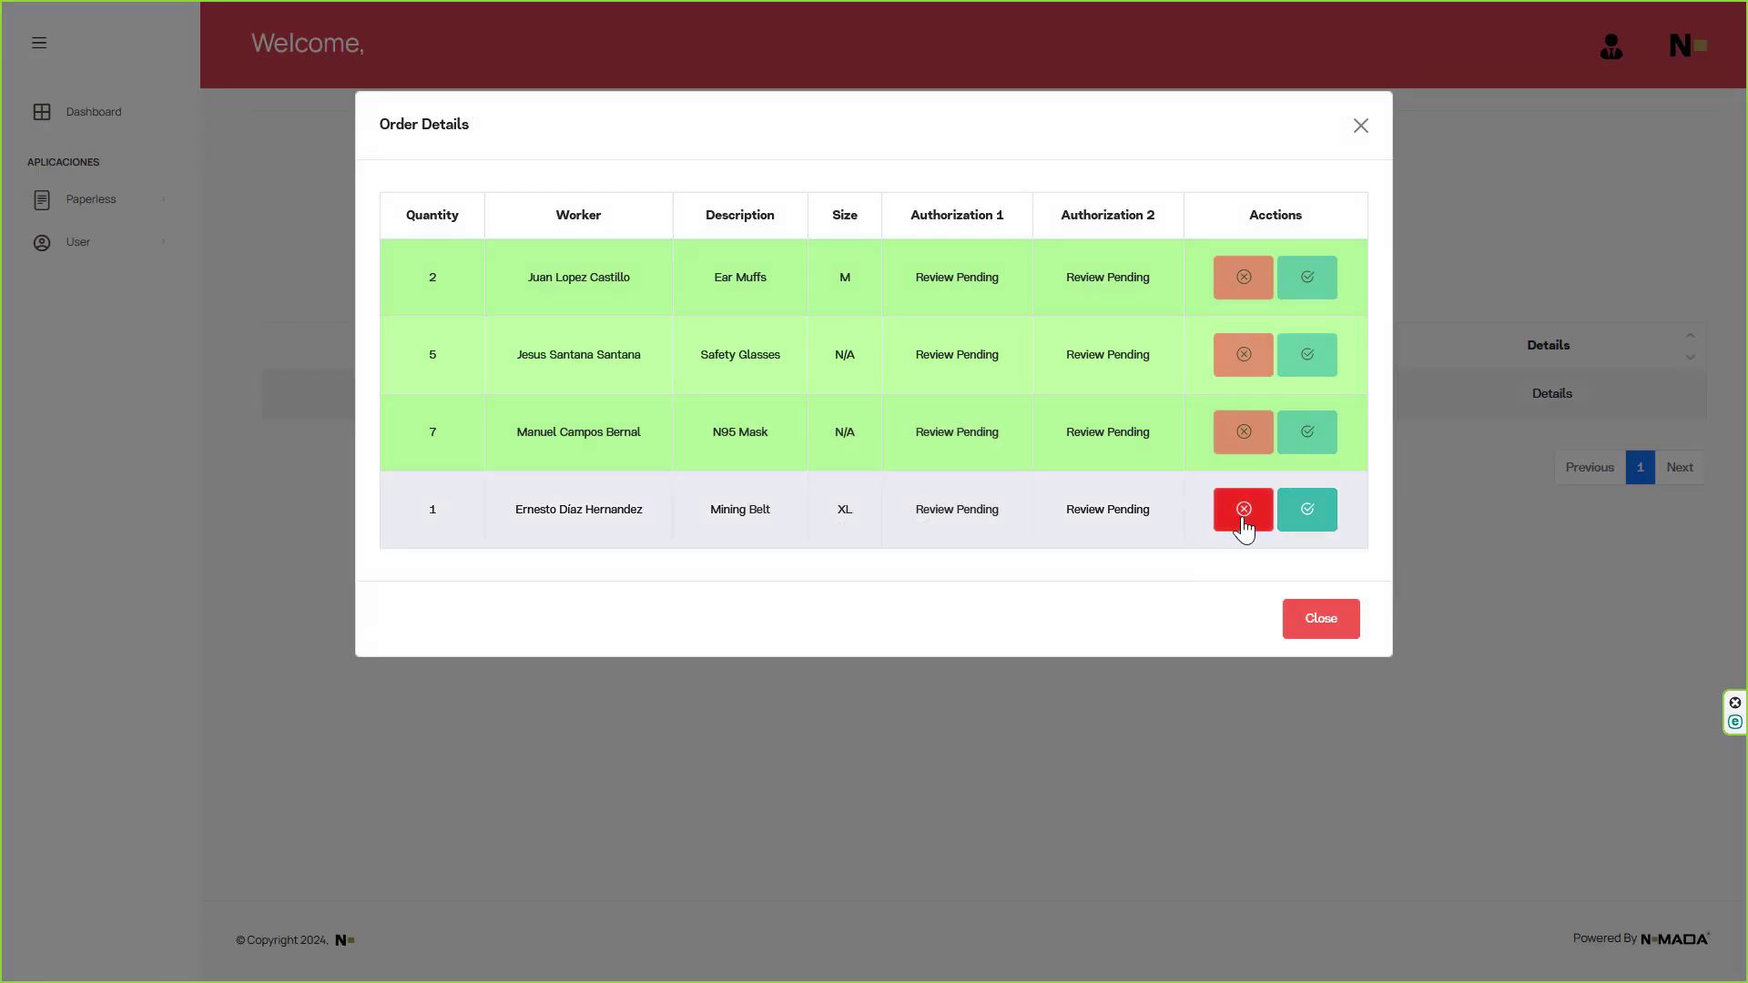
Step: Reject the Mining Belt item with the reason "Monthly budget exceeded" and close the order details
click(1242, 516)
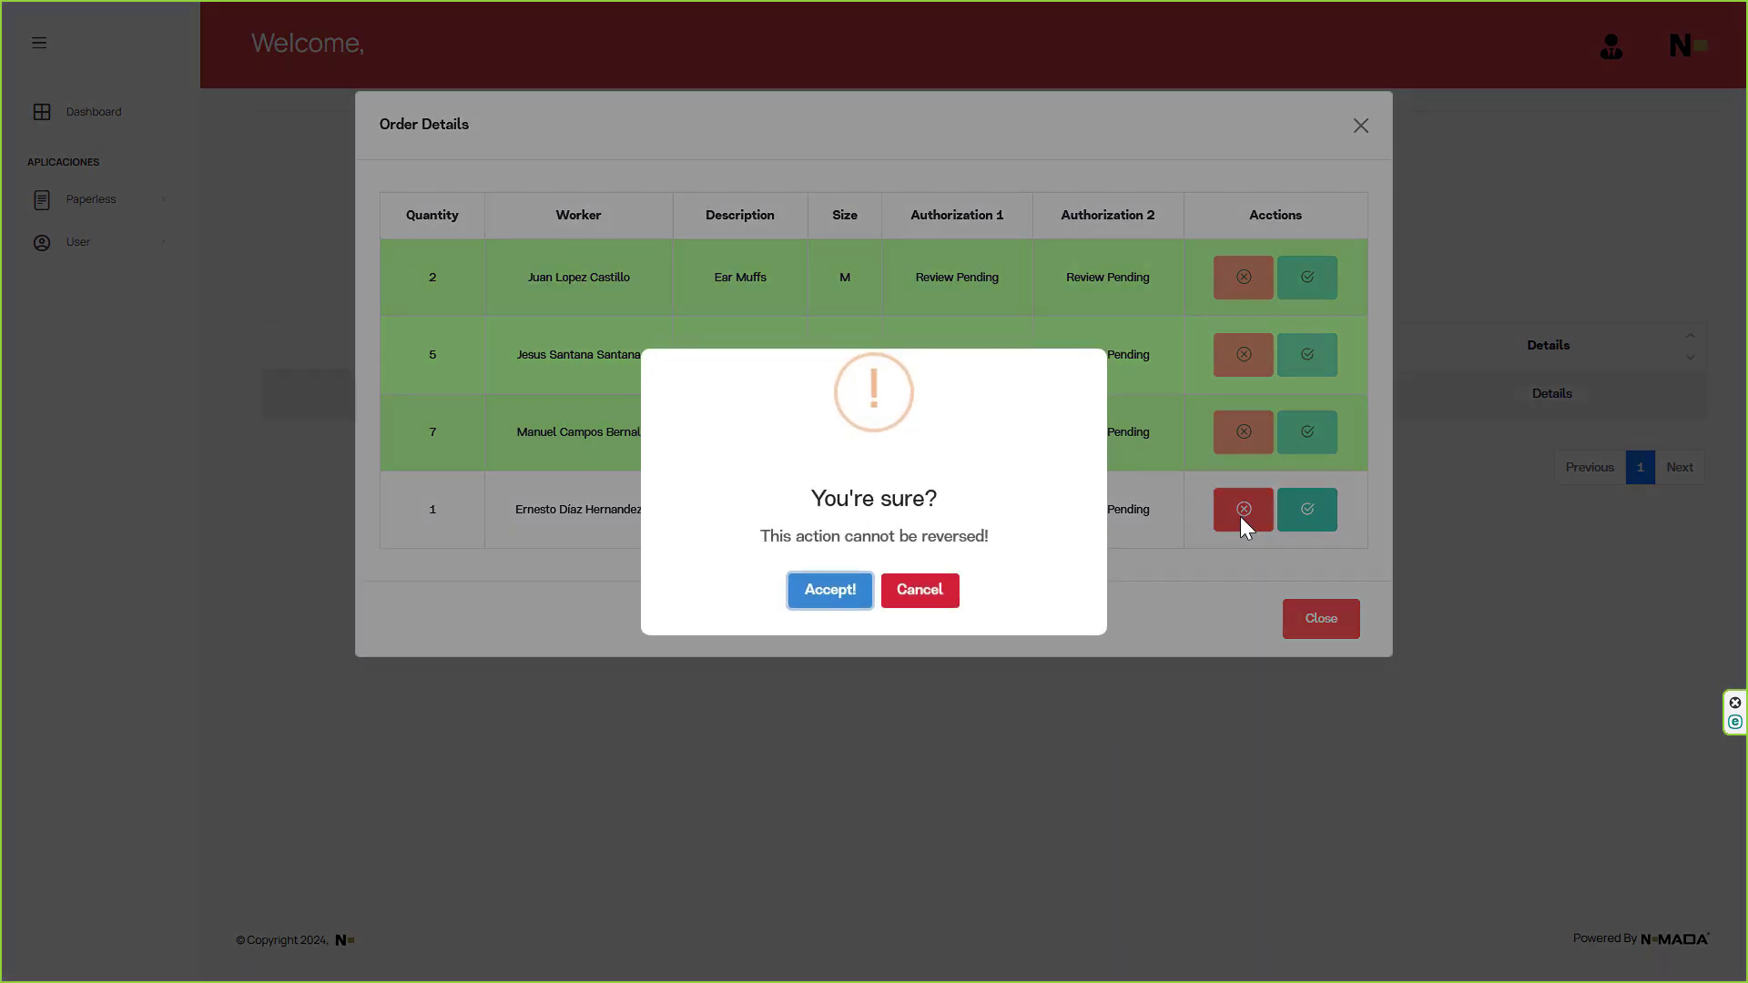
click(828, 602)
click(845, 215)
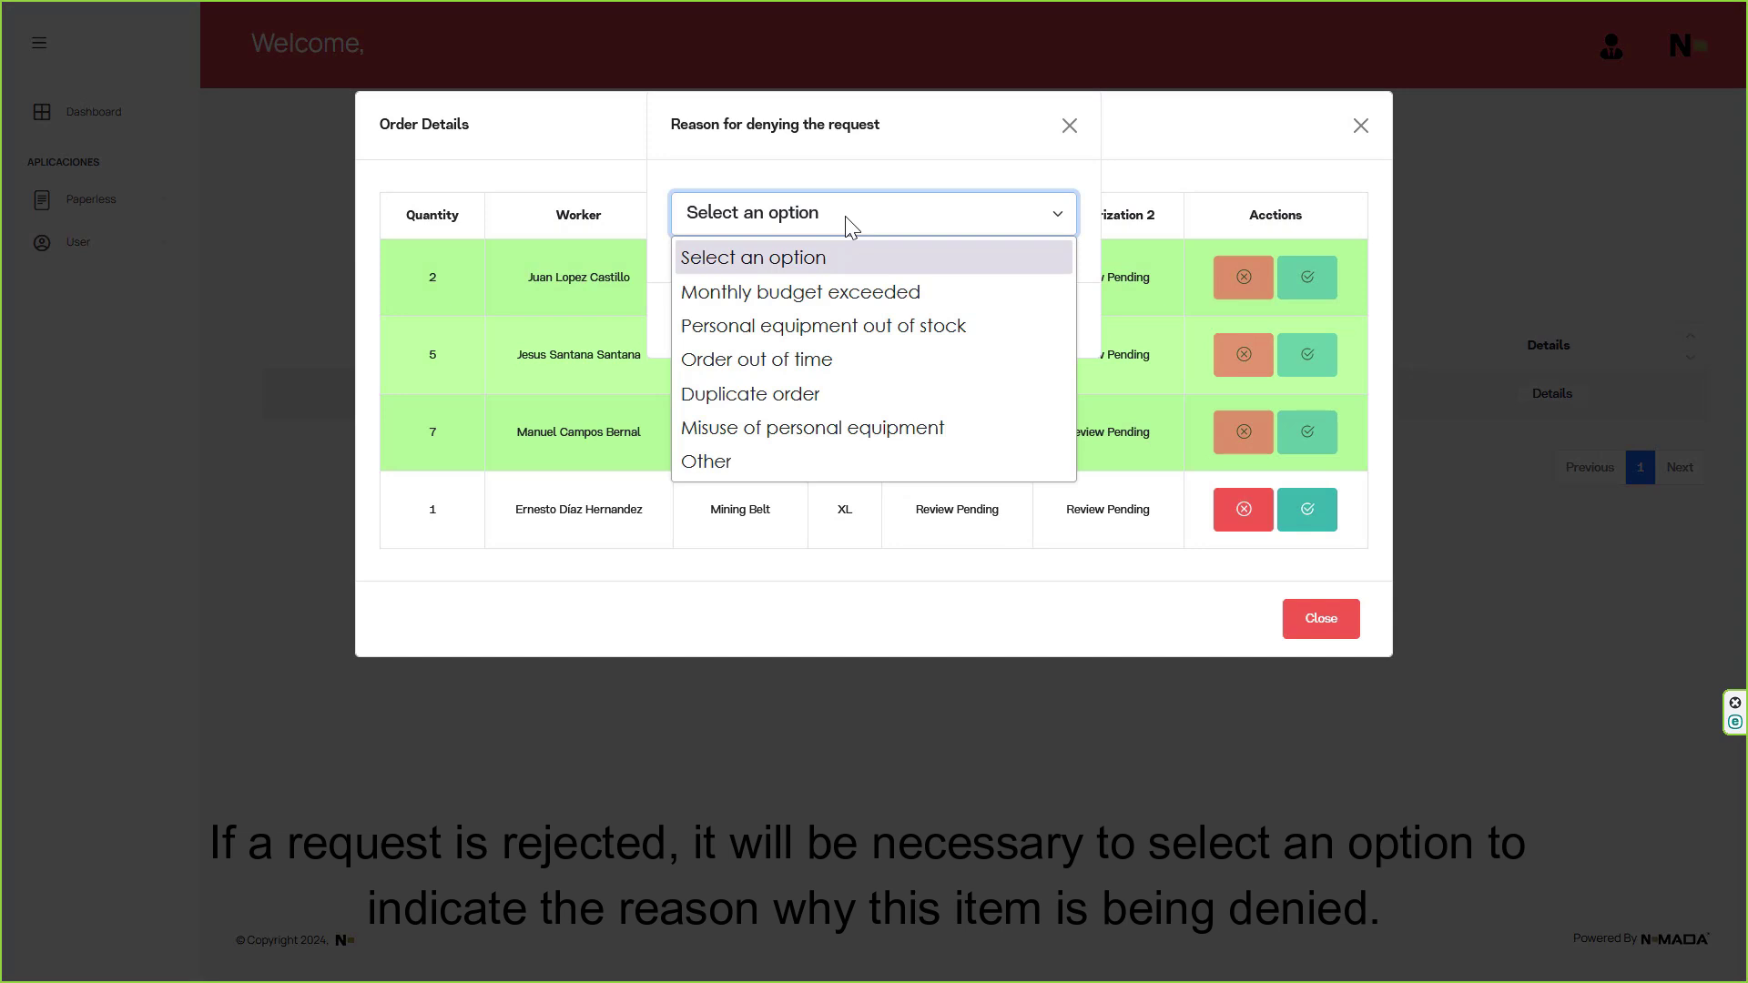
click(843, 298)
click(1016, 323)
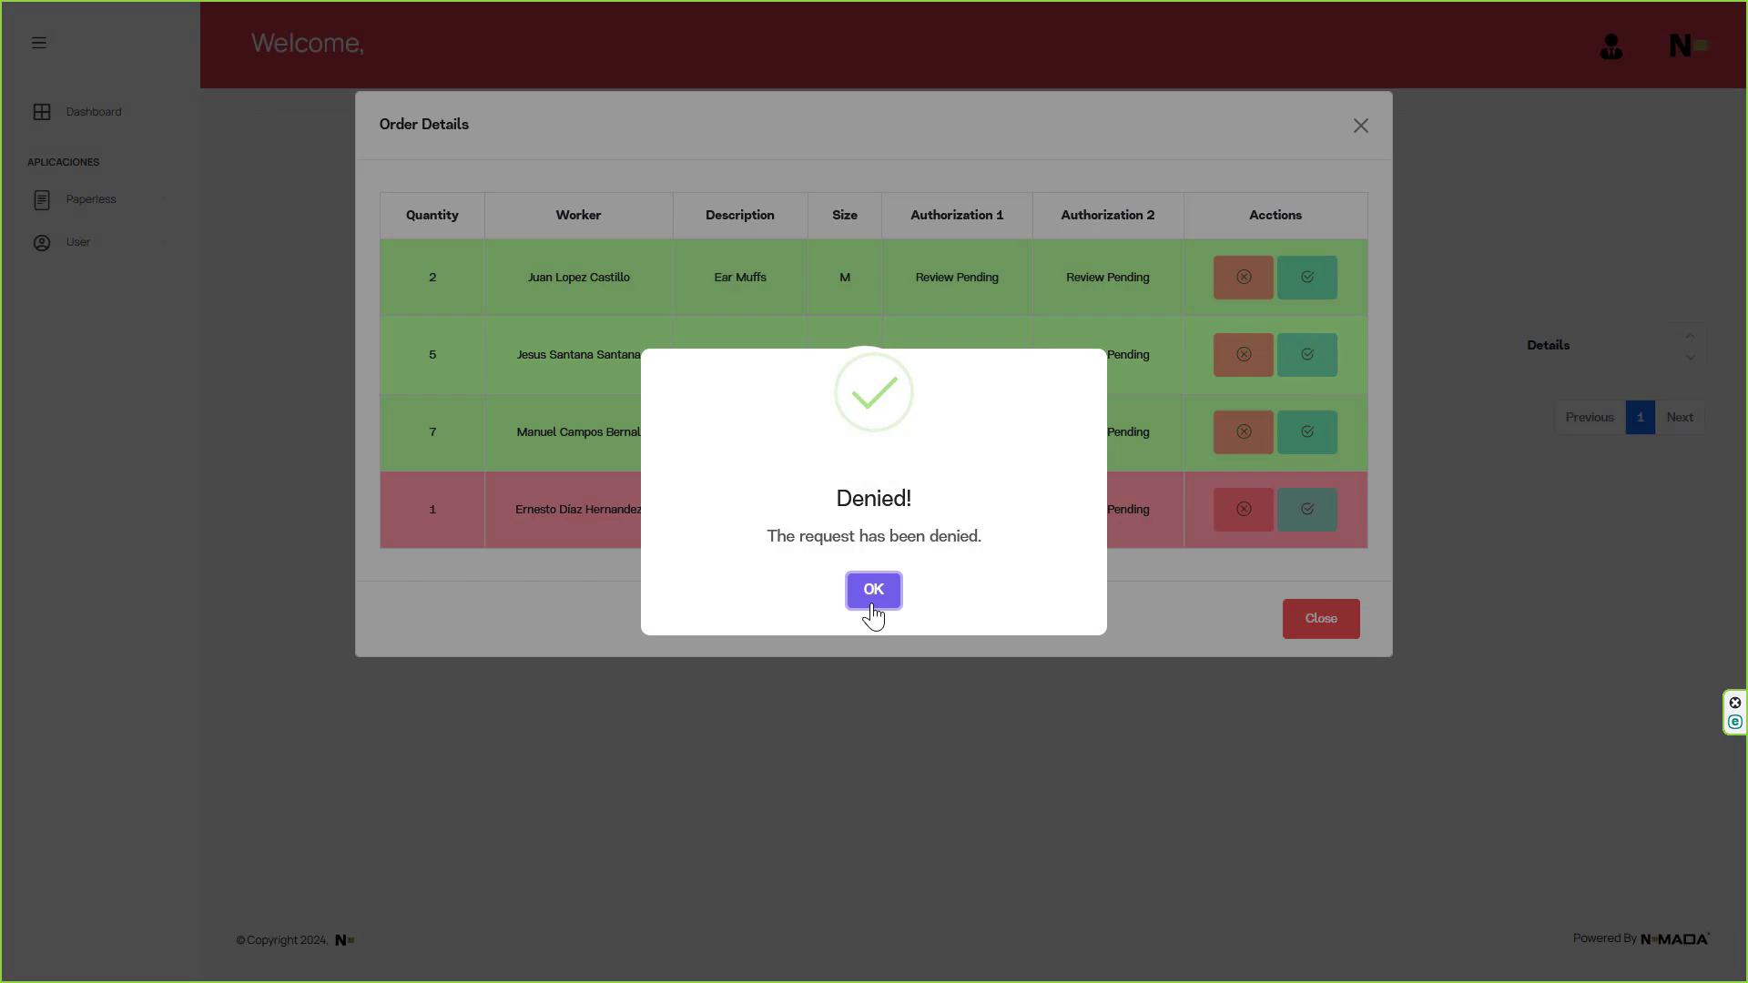
click(872, 601)
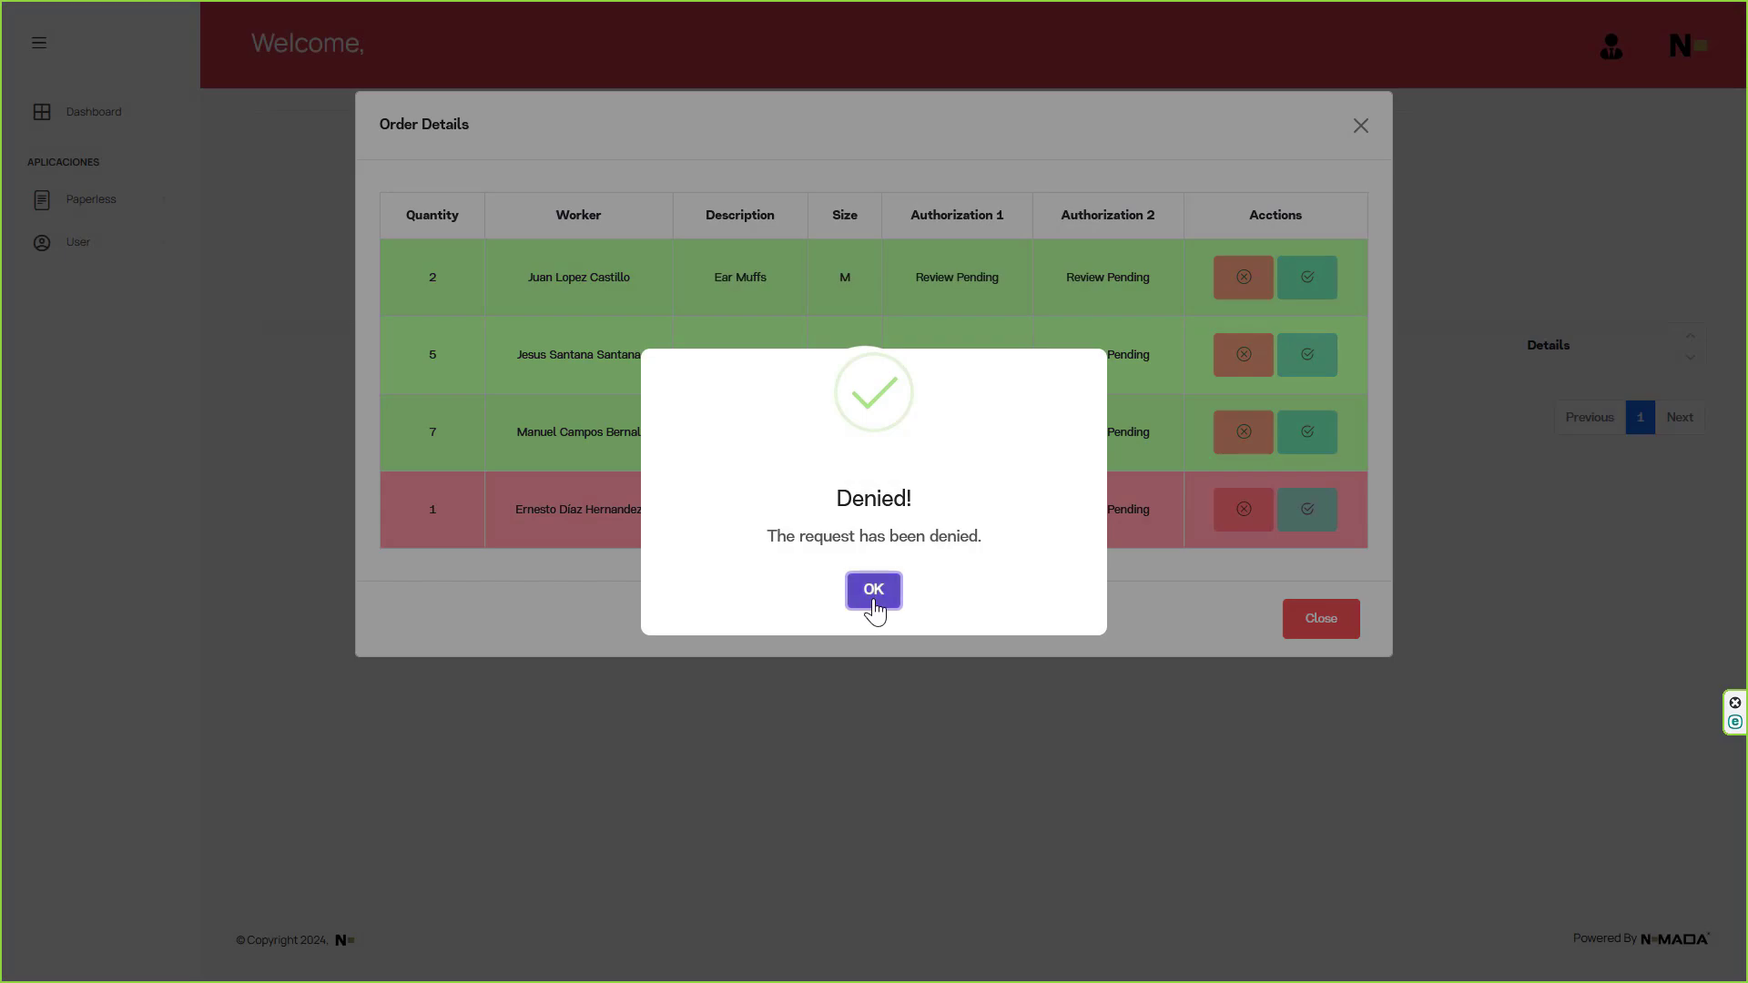
click(1312, 628)
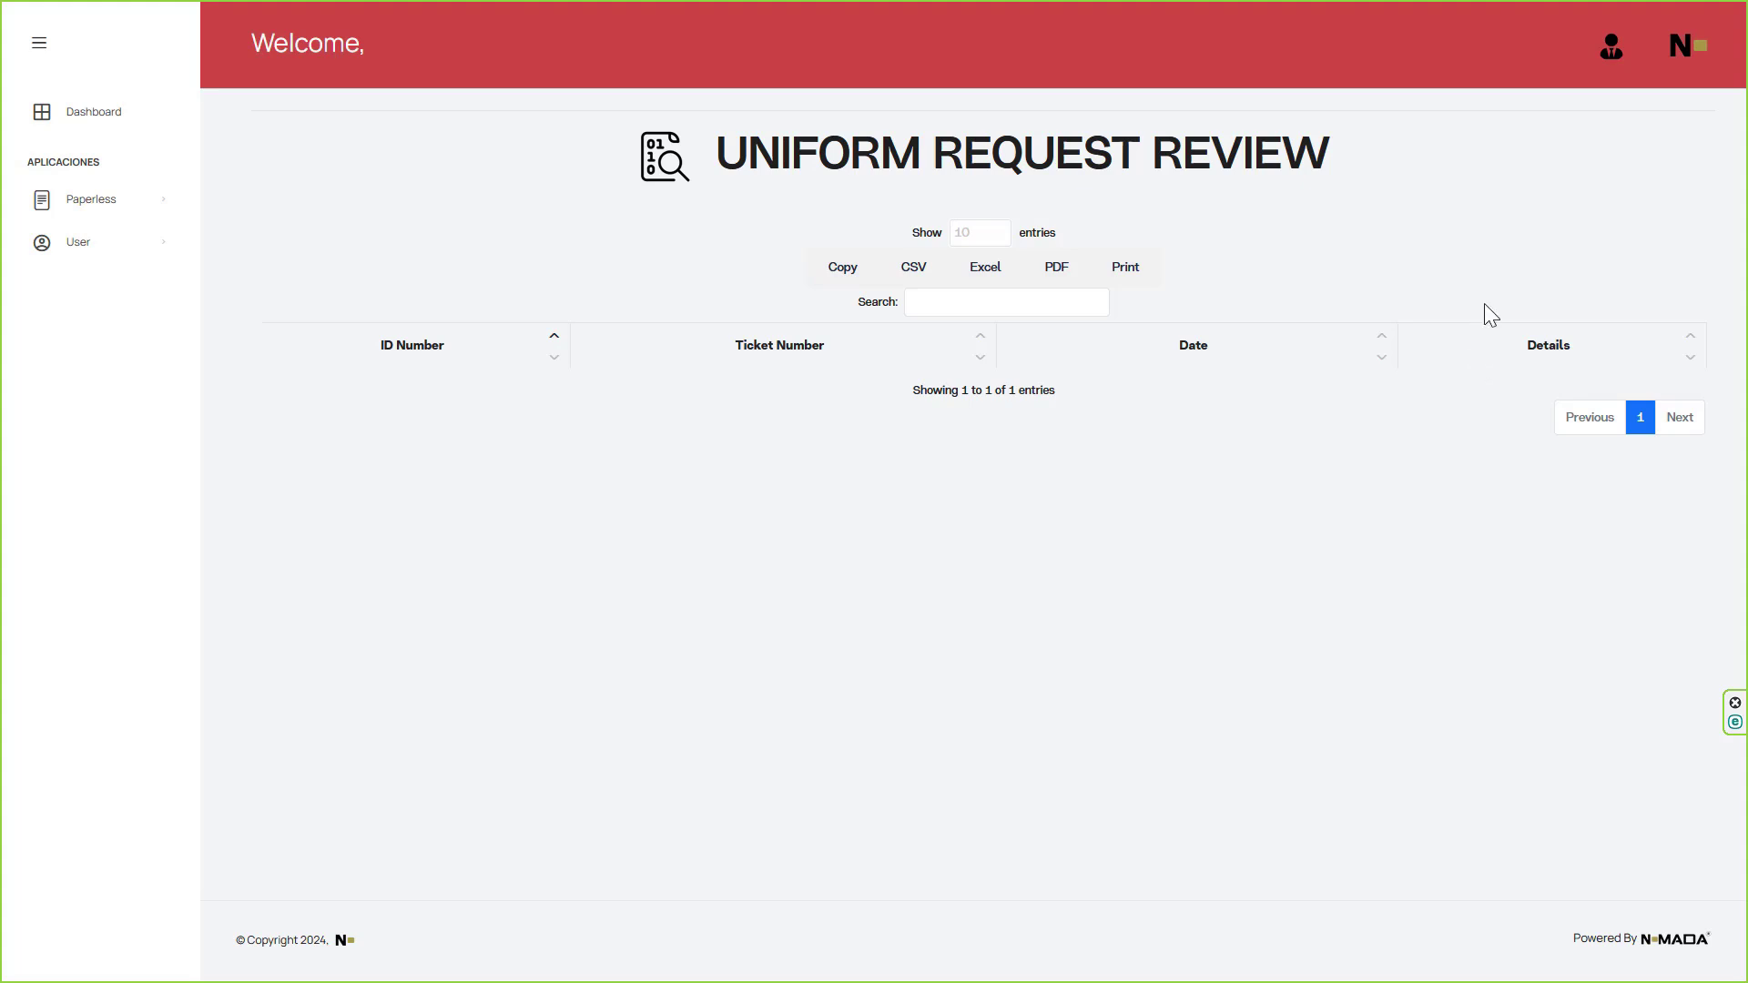
Step: Sign out and log back in as manager with the saved username and password
click(1610, 46)
click(1545, 202)
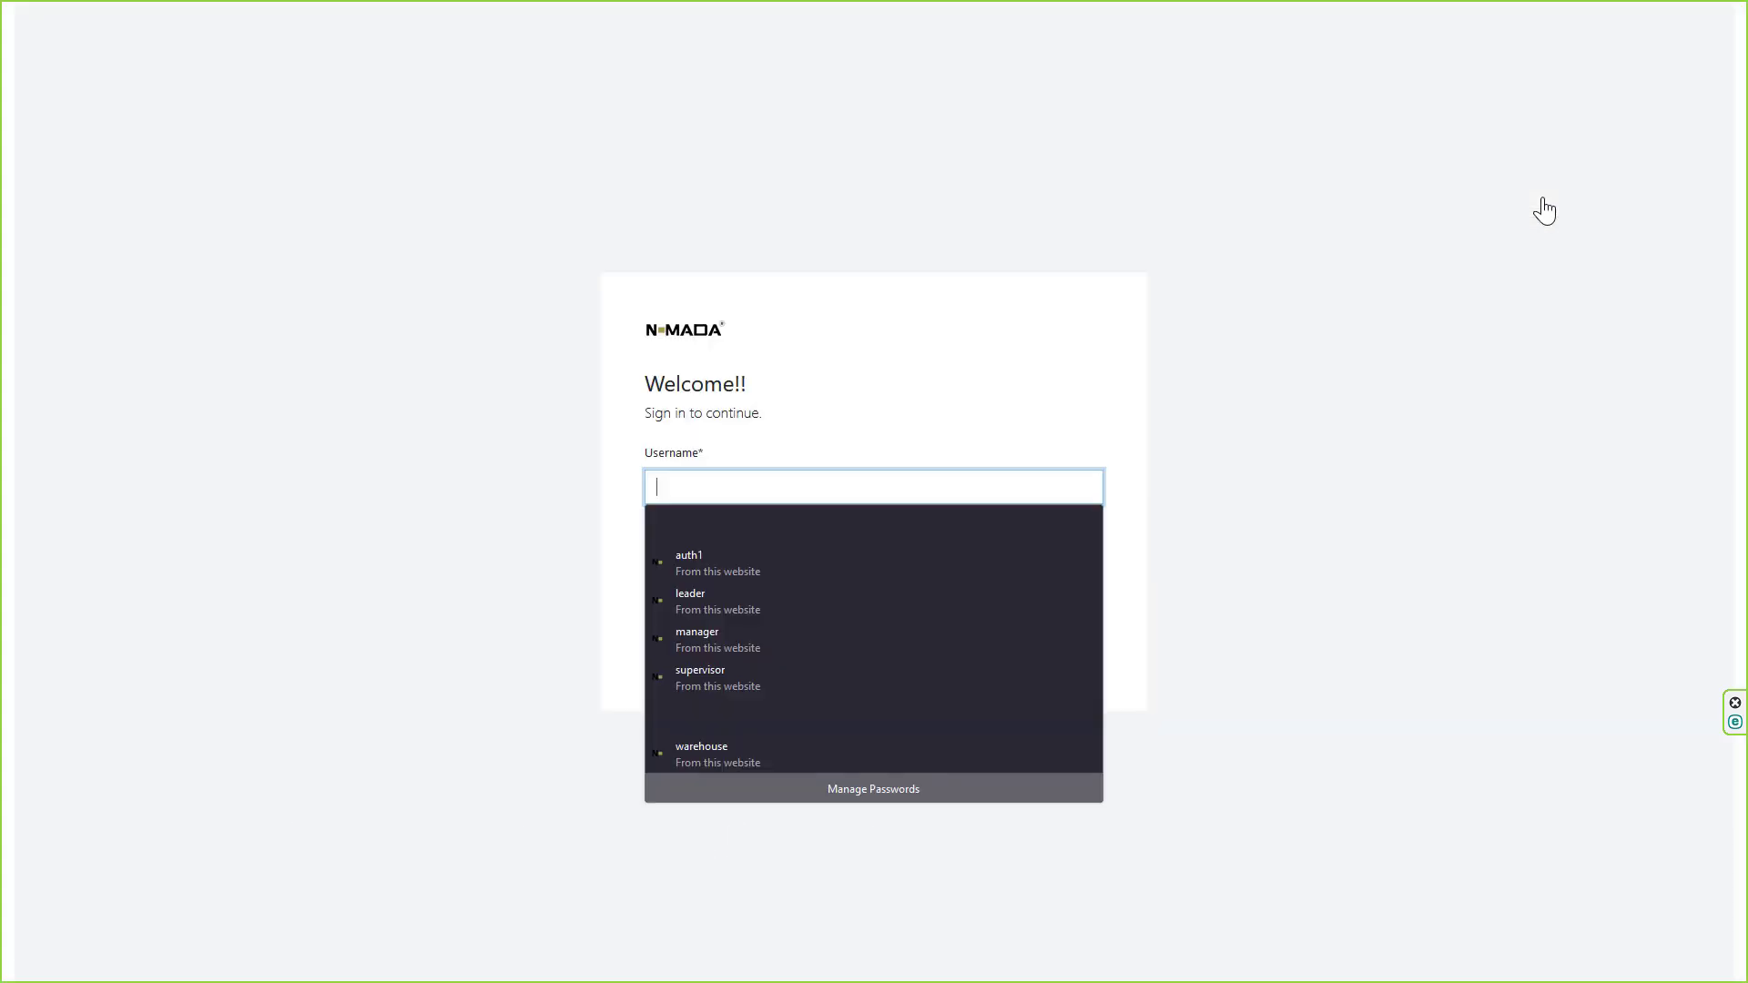
click(691, 560)
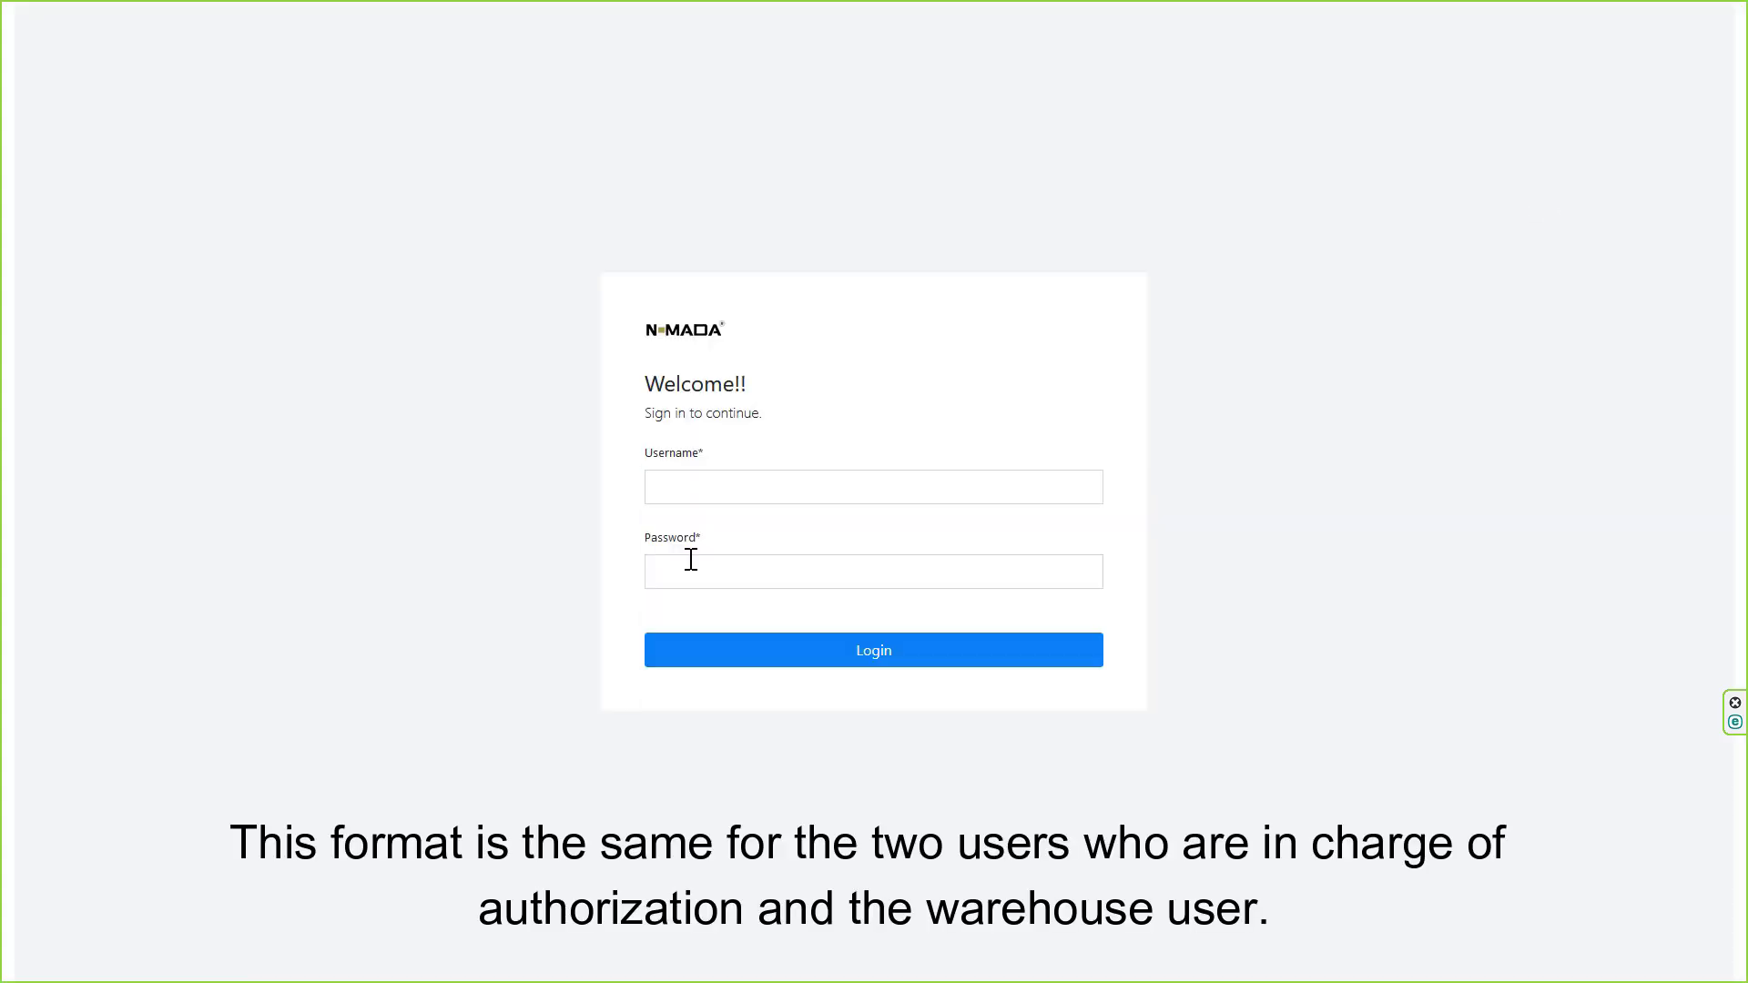
click(715, 491)
click(747, 671)
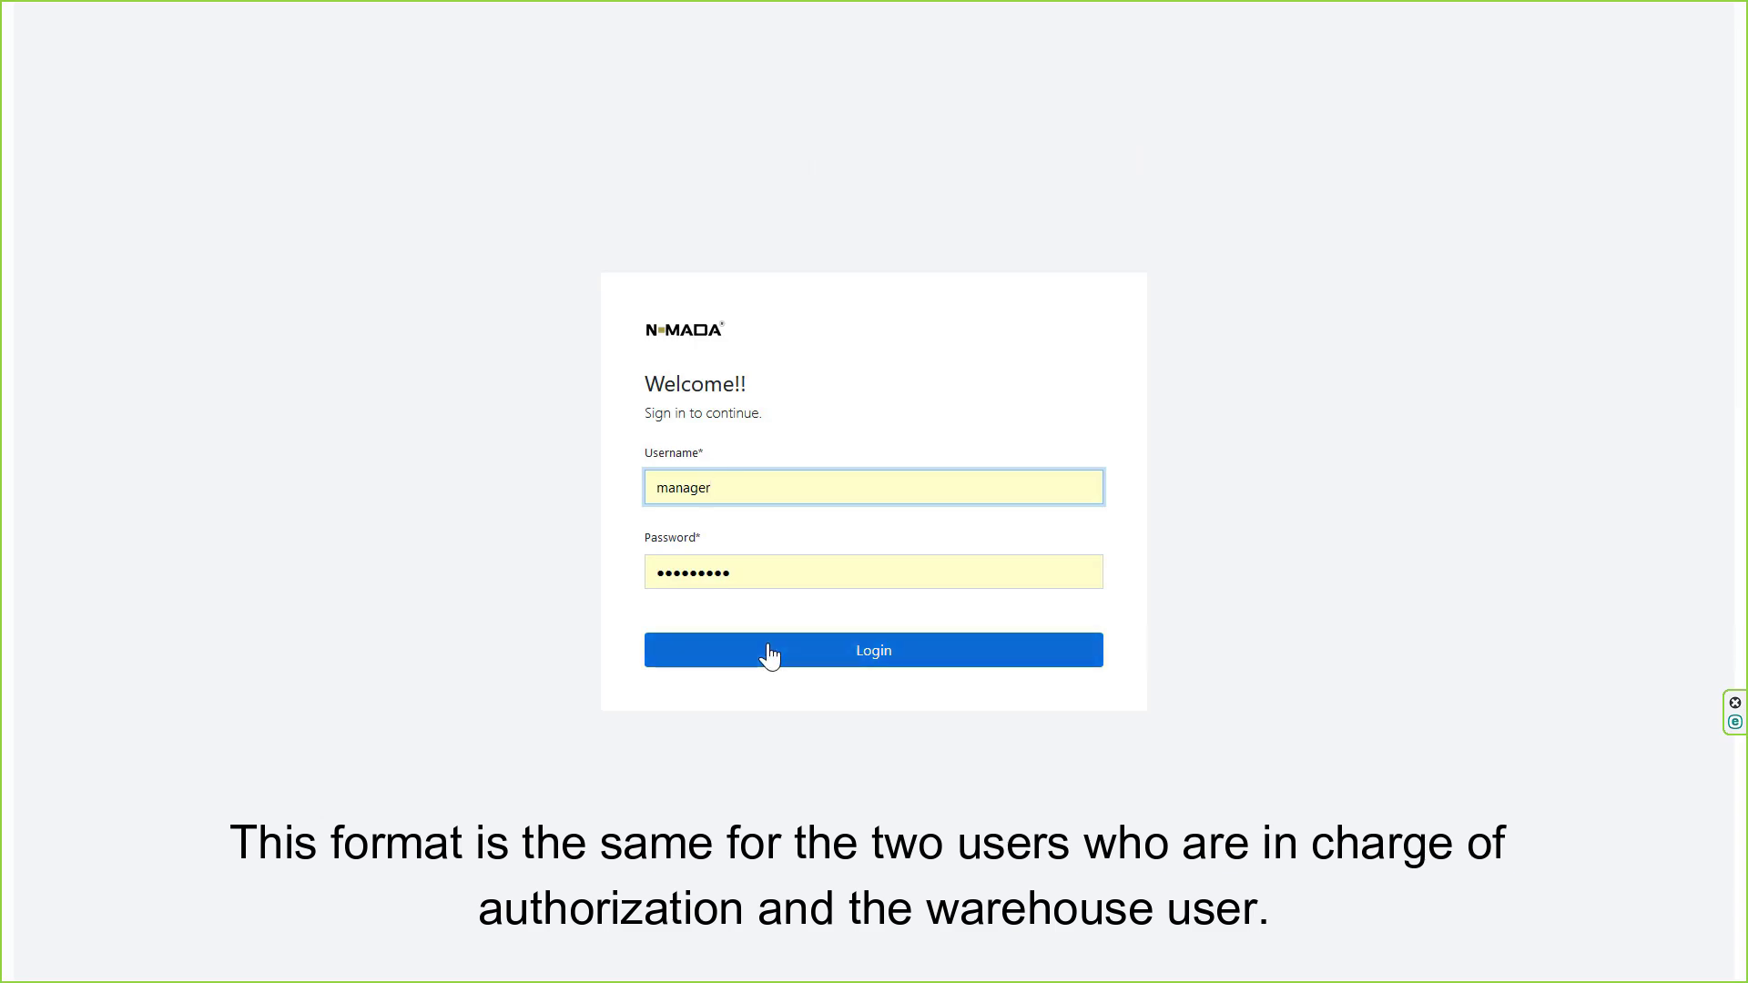
click(769, 654)
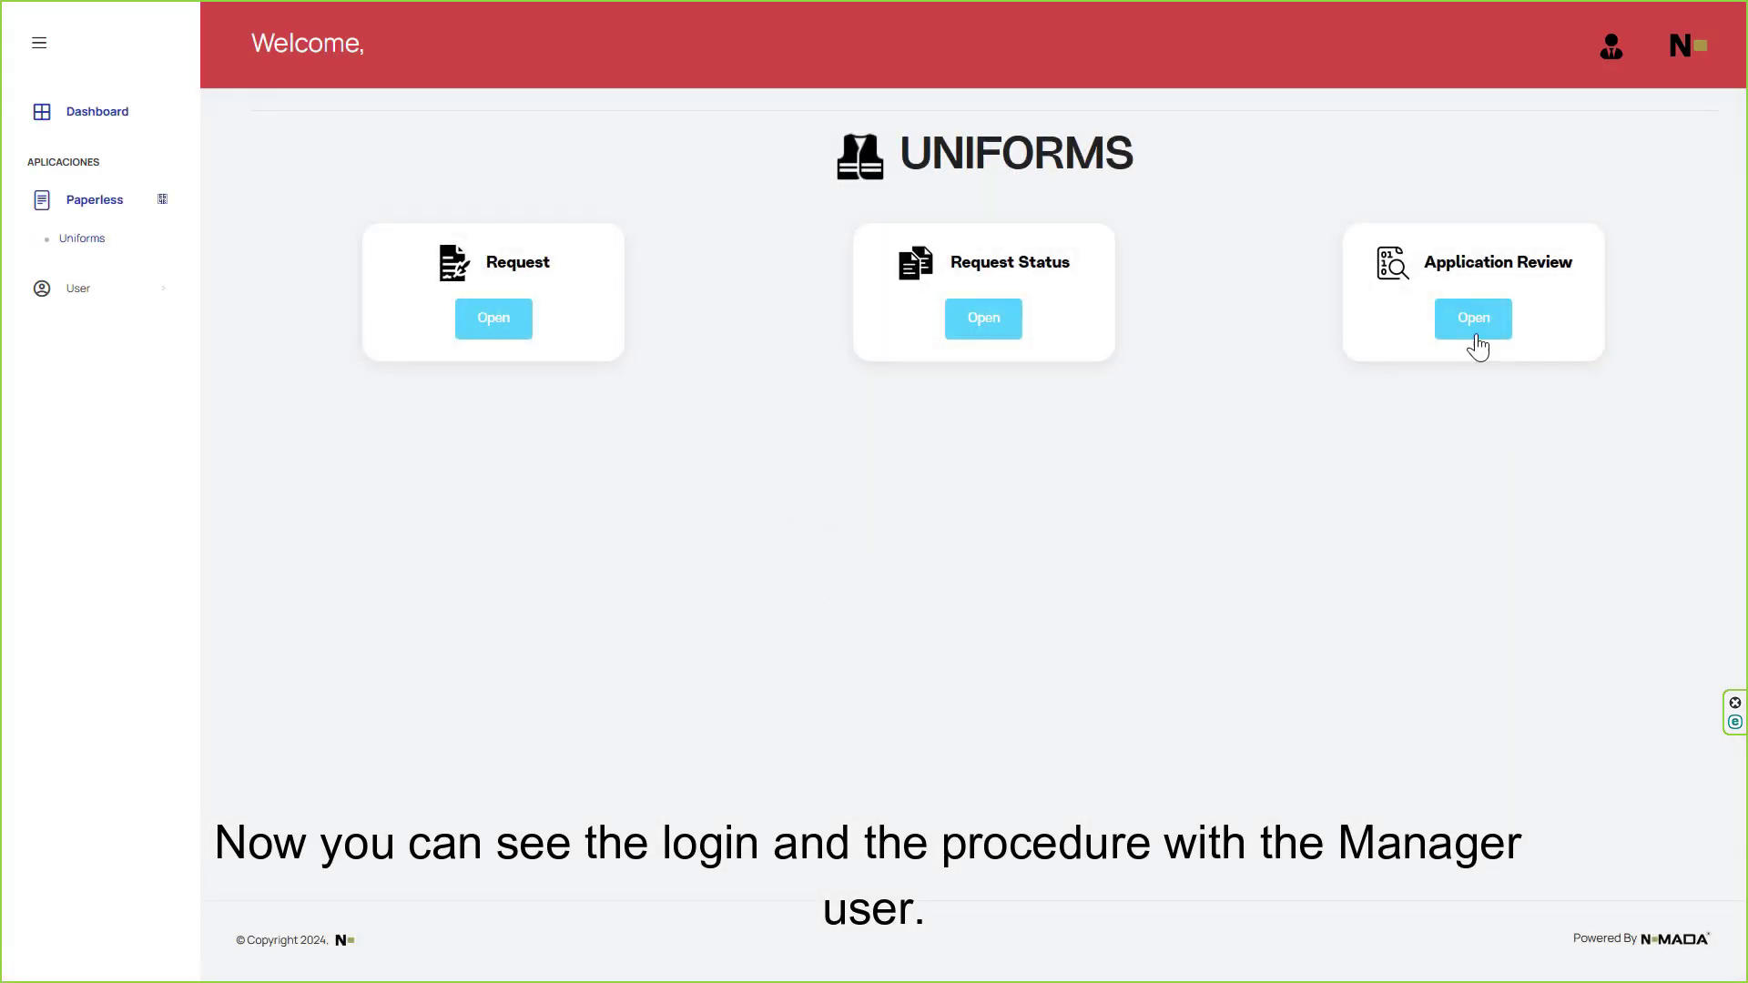
Step: Open the request's details in Application Review and authorize the Ear Muffs item with the manager's signature
click(1475, 334)
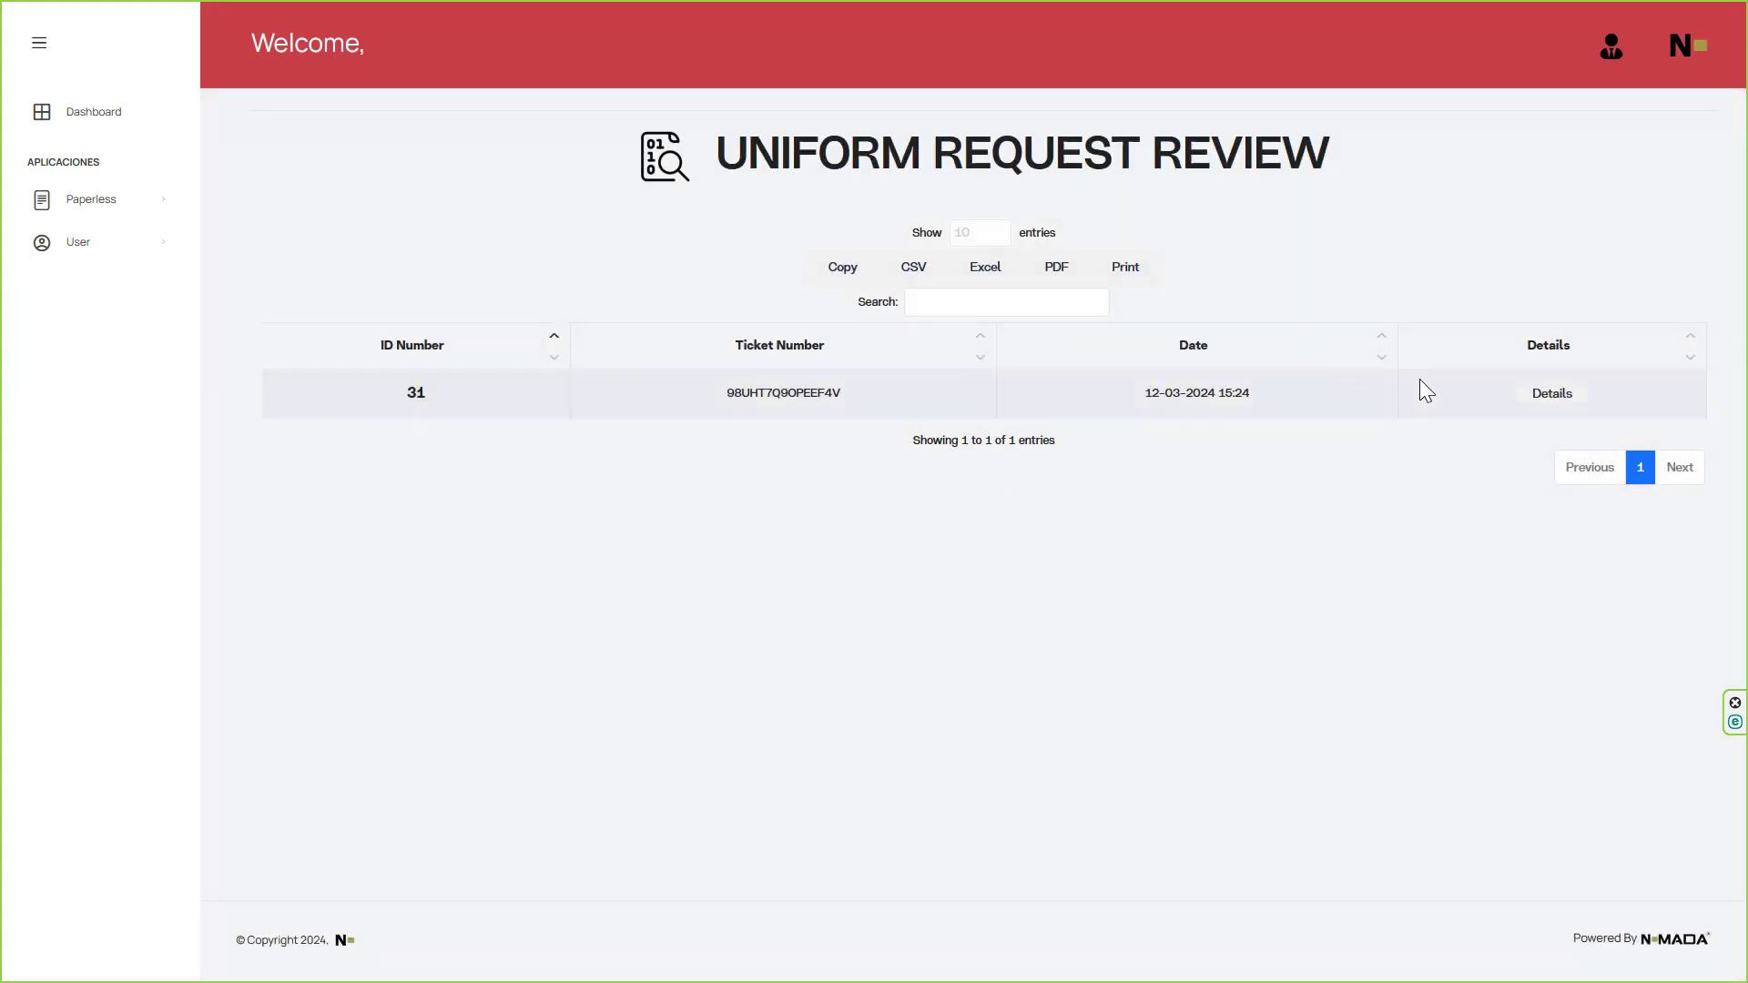
click(1547, 397)
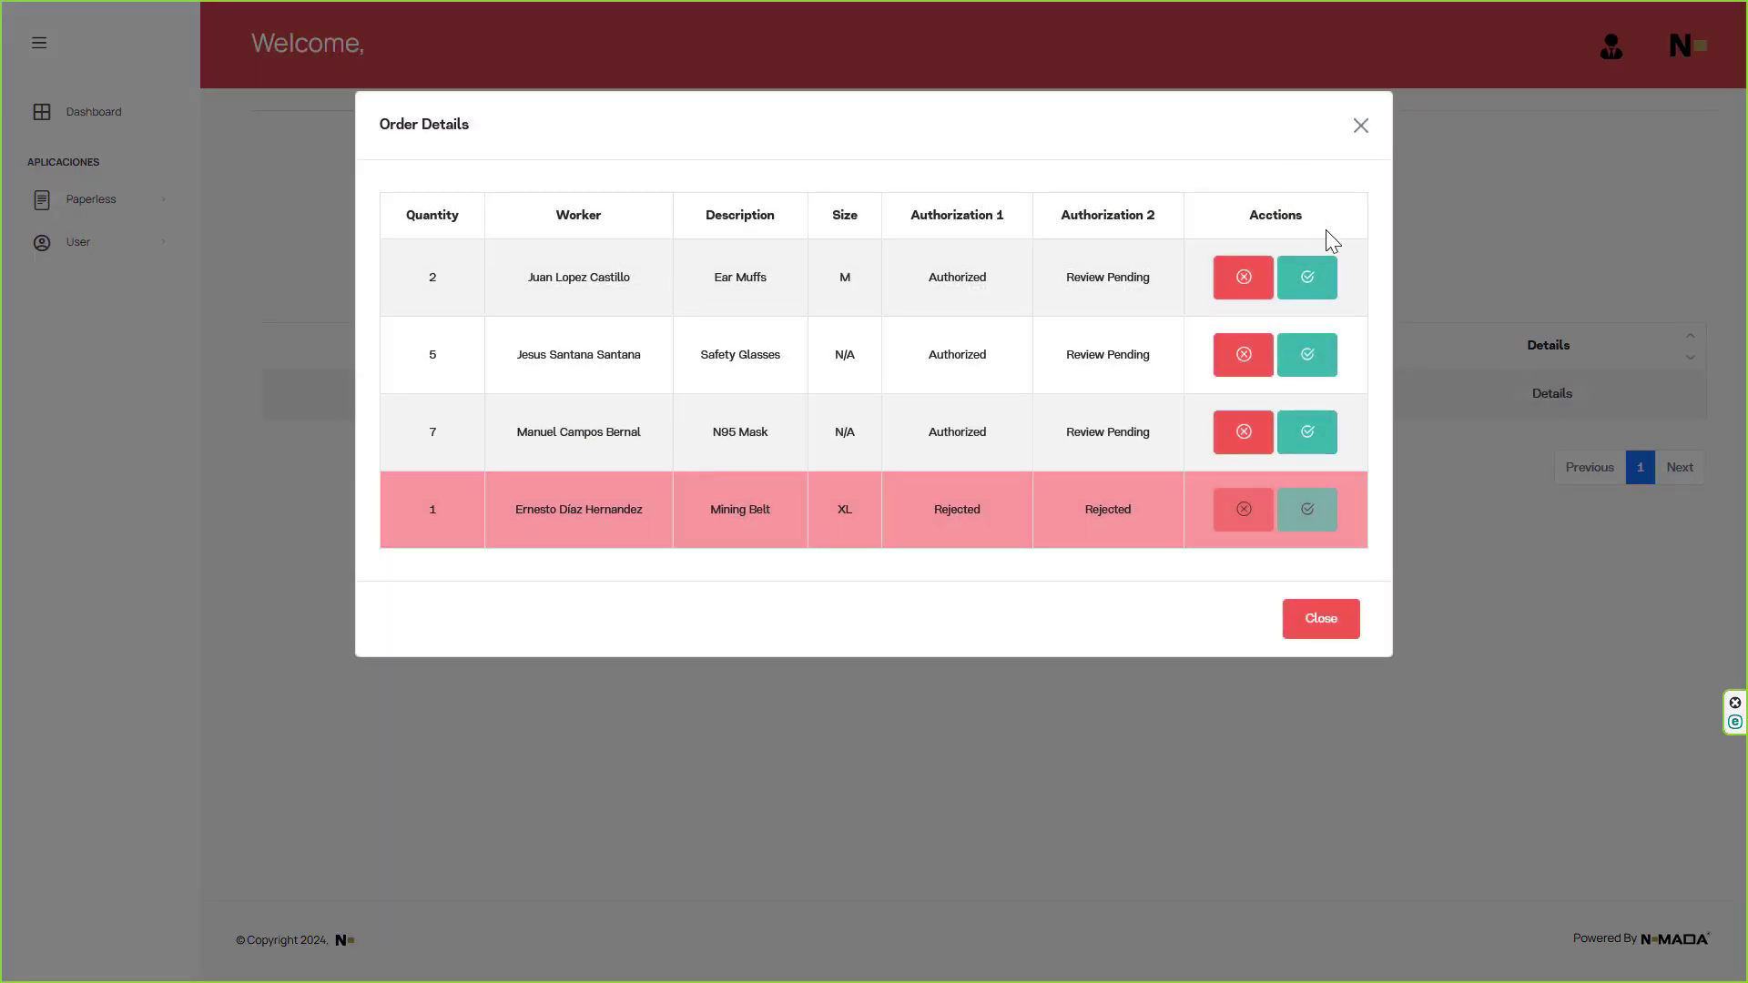
click(1309, 277)
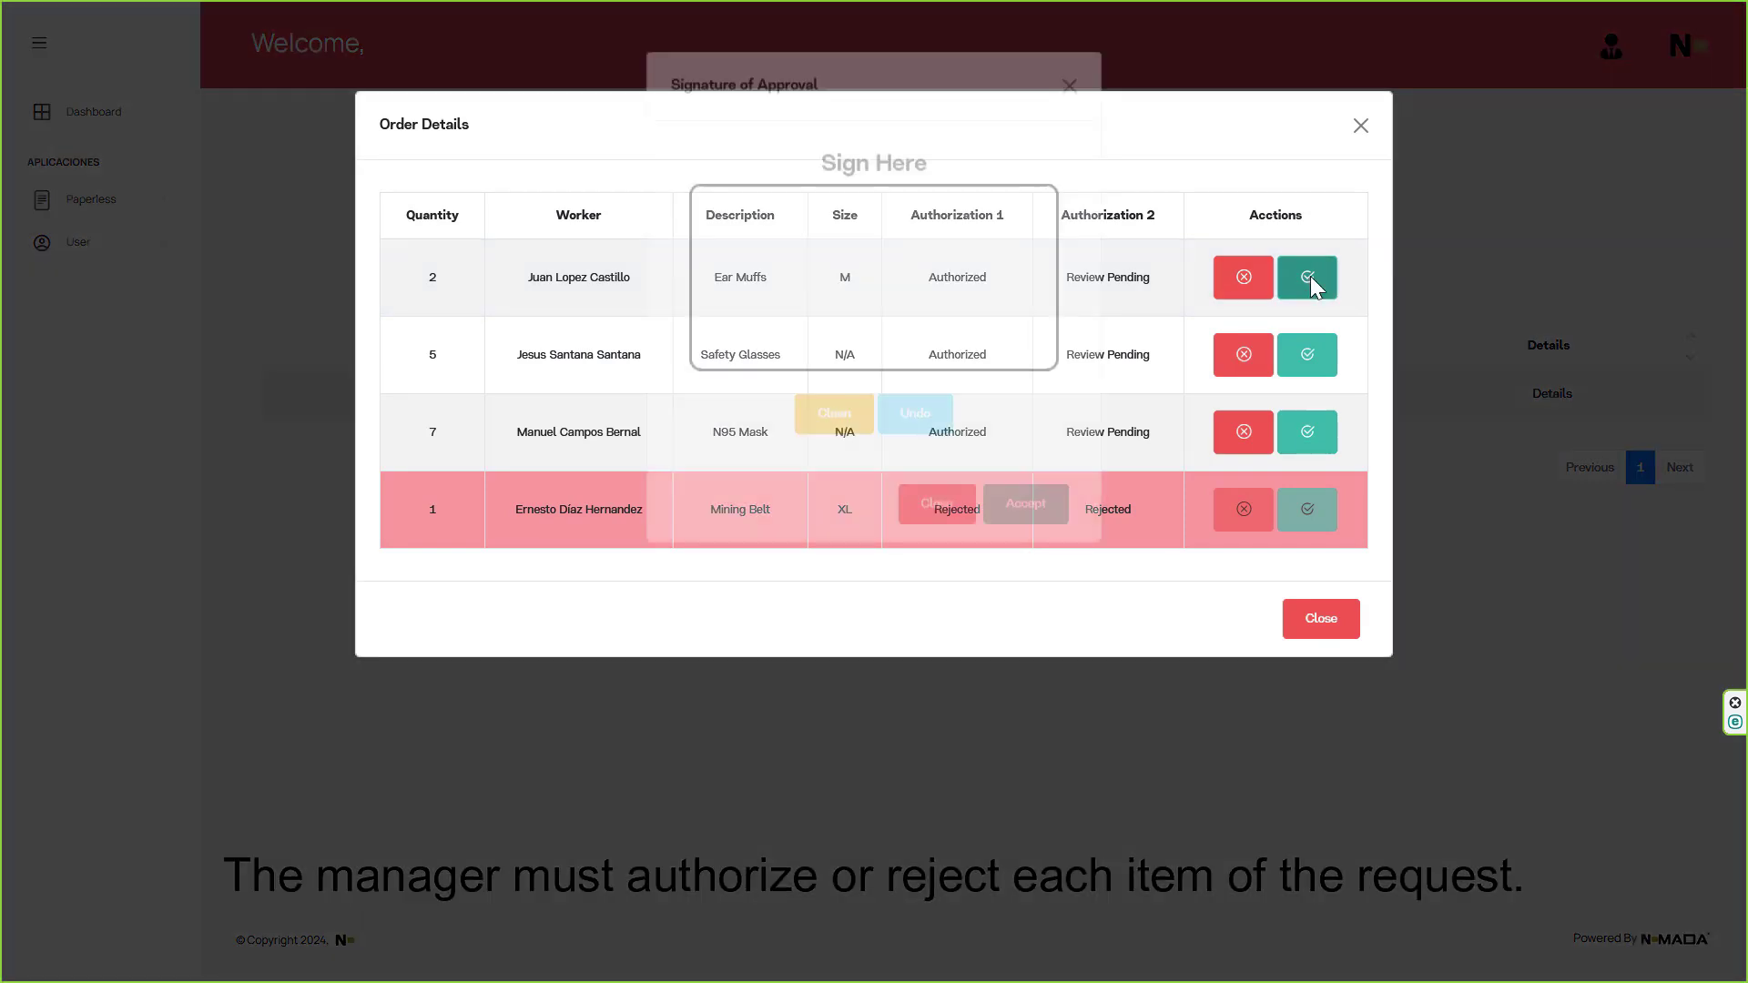
mouse_move(880, 271)
mouse_down()
mouse_move(845, 342)
mouse_move(935, 339)
mouse_up()
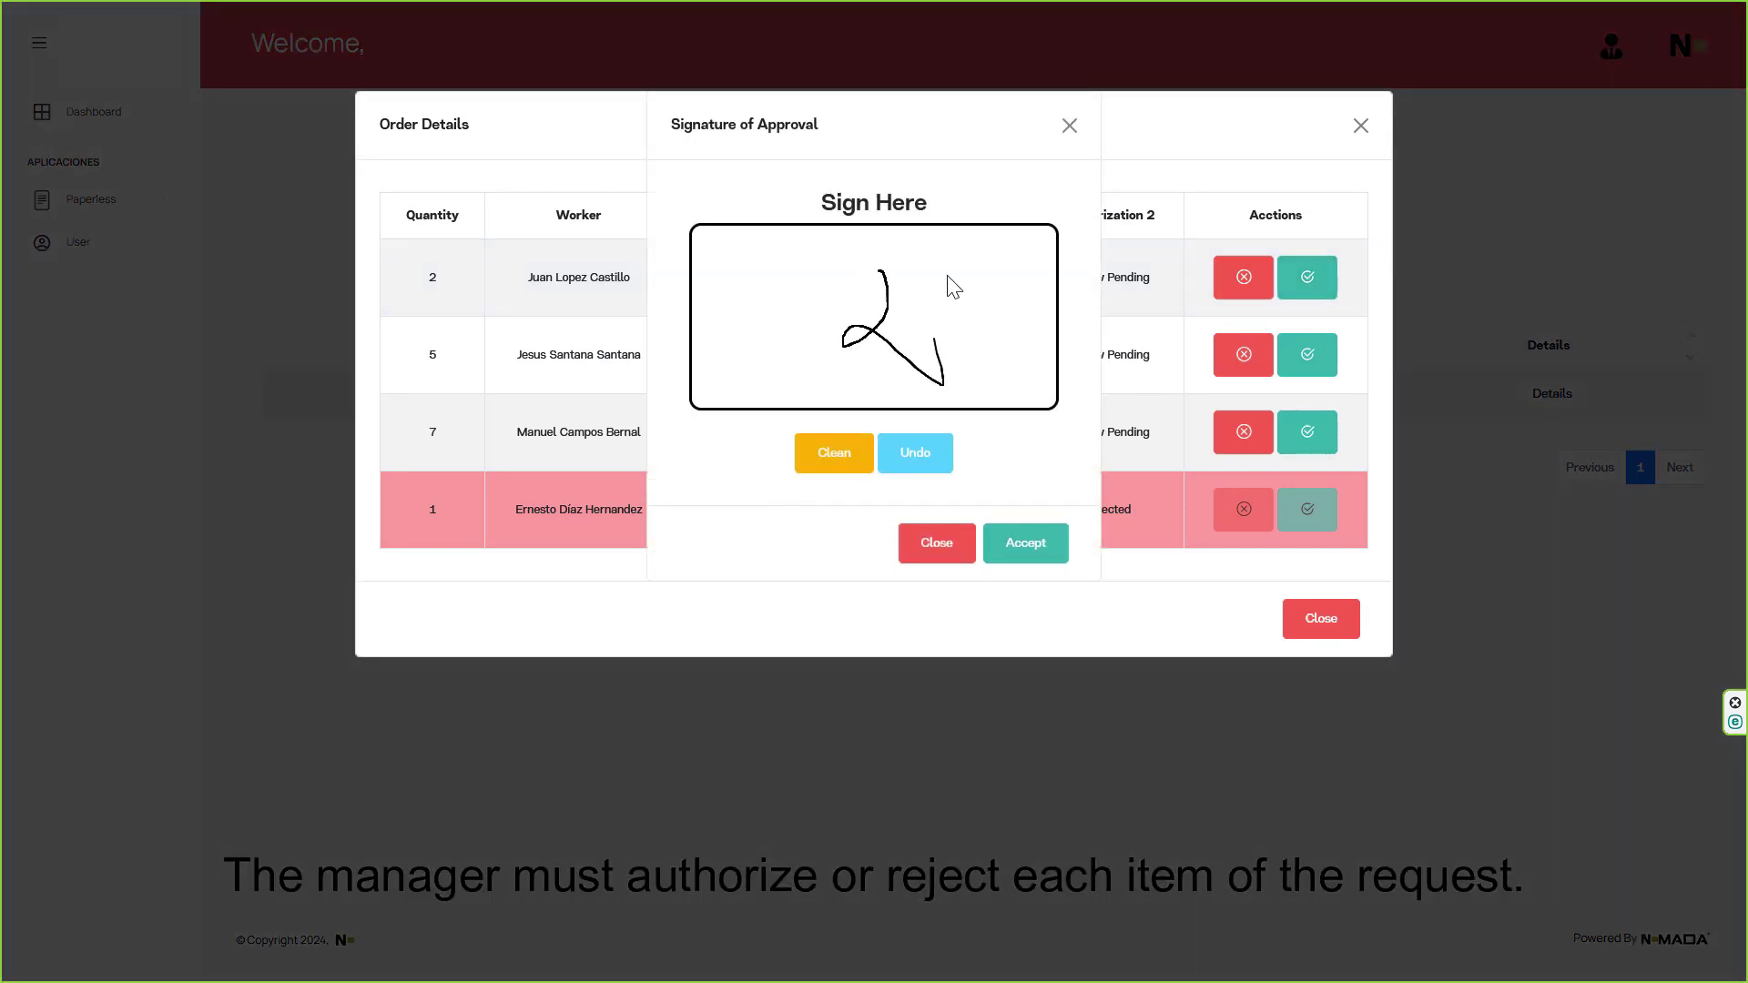
click(1043, 551)
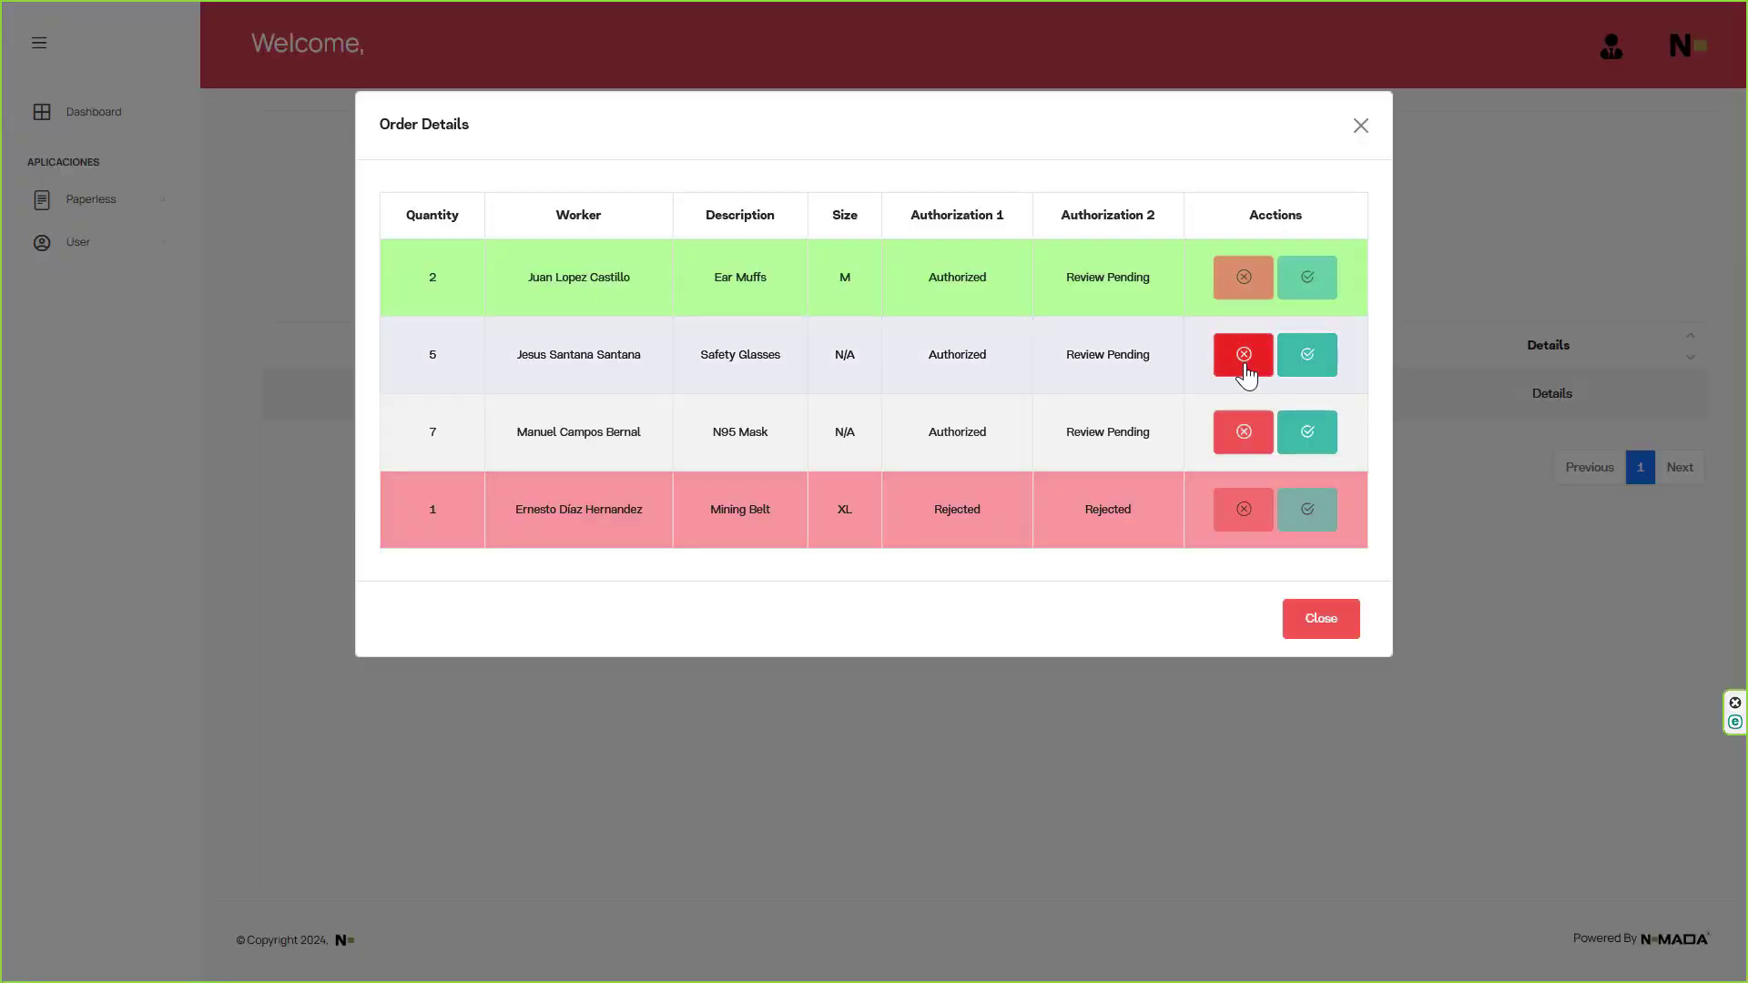
Step: Reject the Safety Glasses item with the reason "Personal equipment out of stock"
click(1244, 364)
click(826, 597)
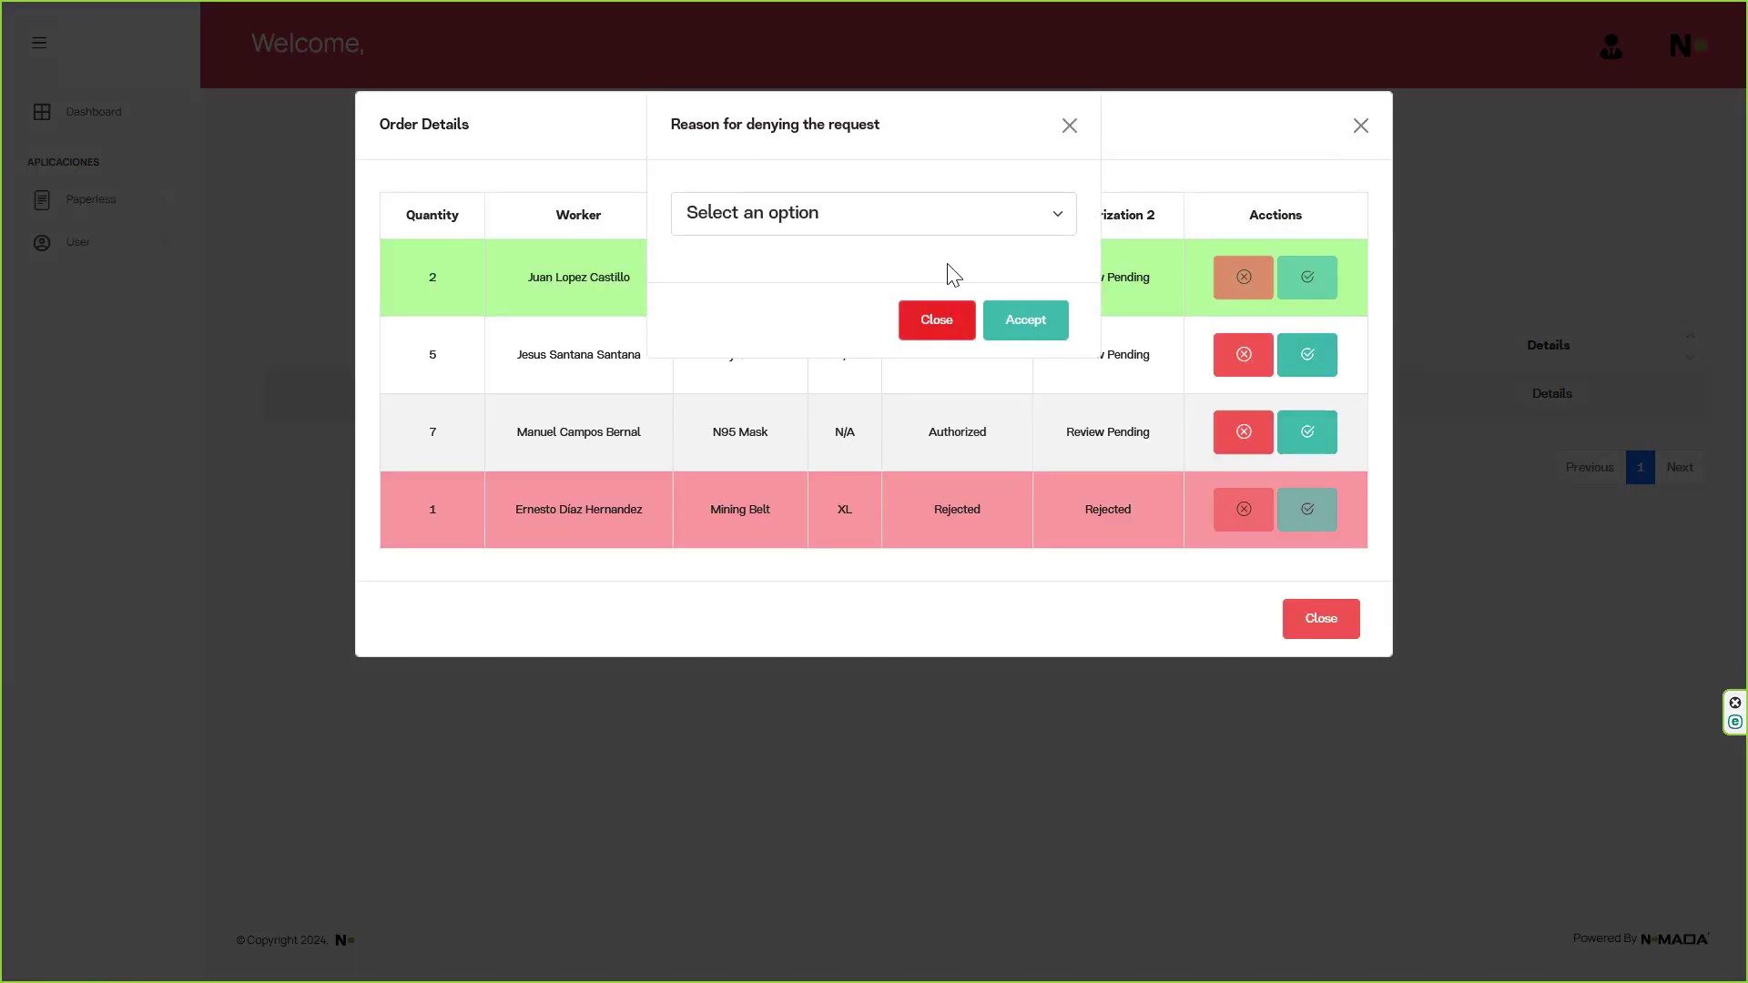
click(954, 217)
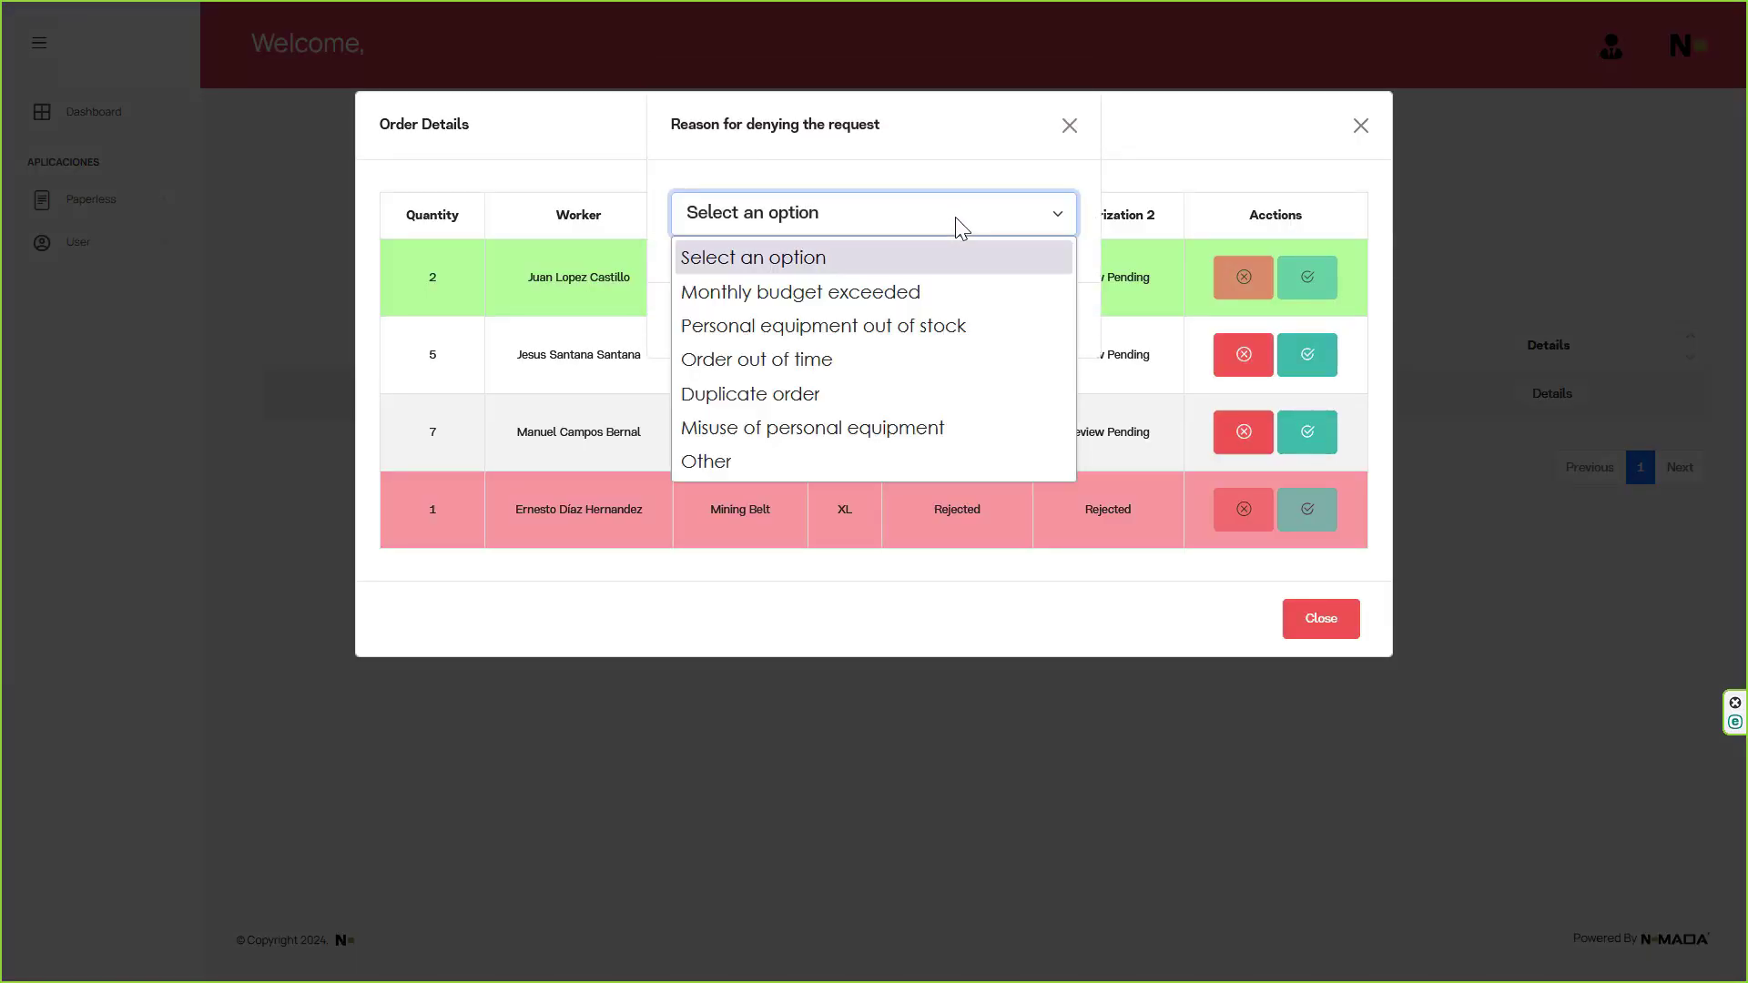
click(932, 333)
click(1020, 326)
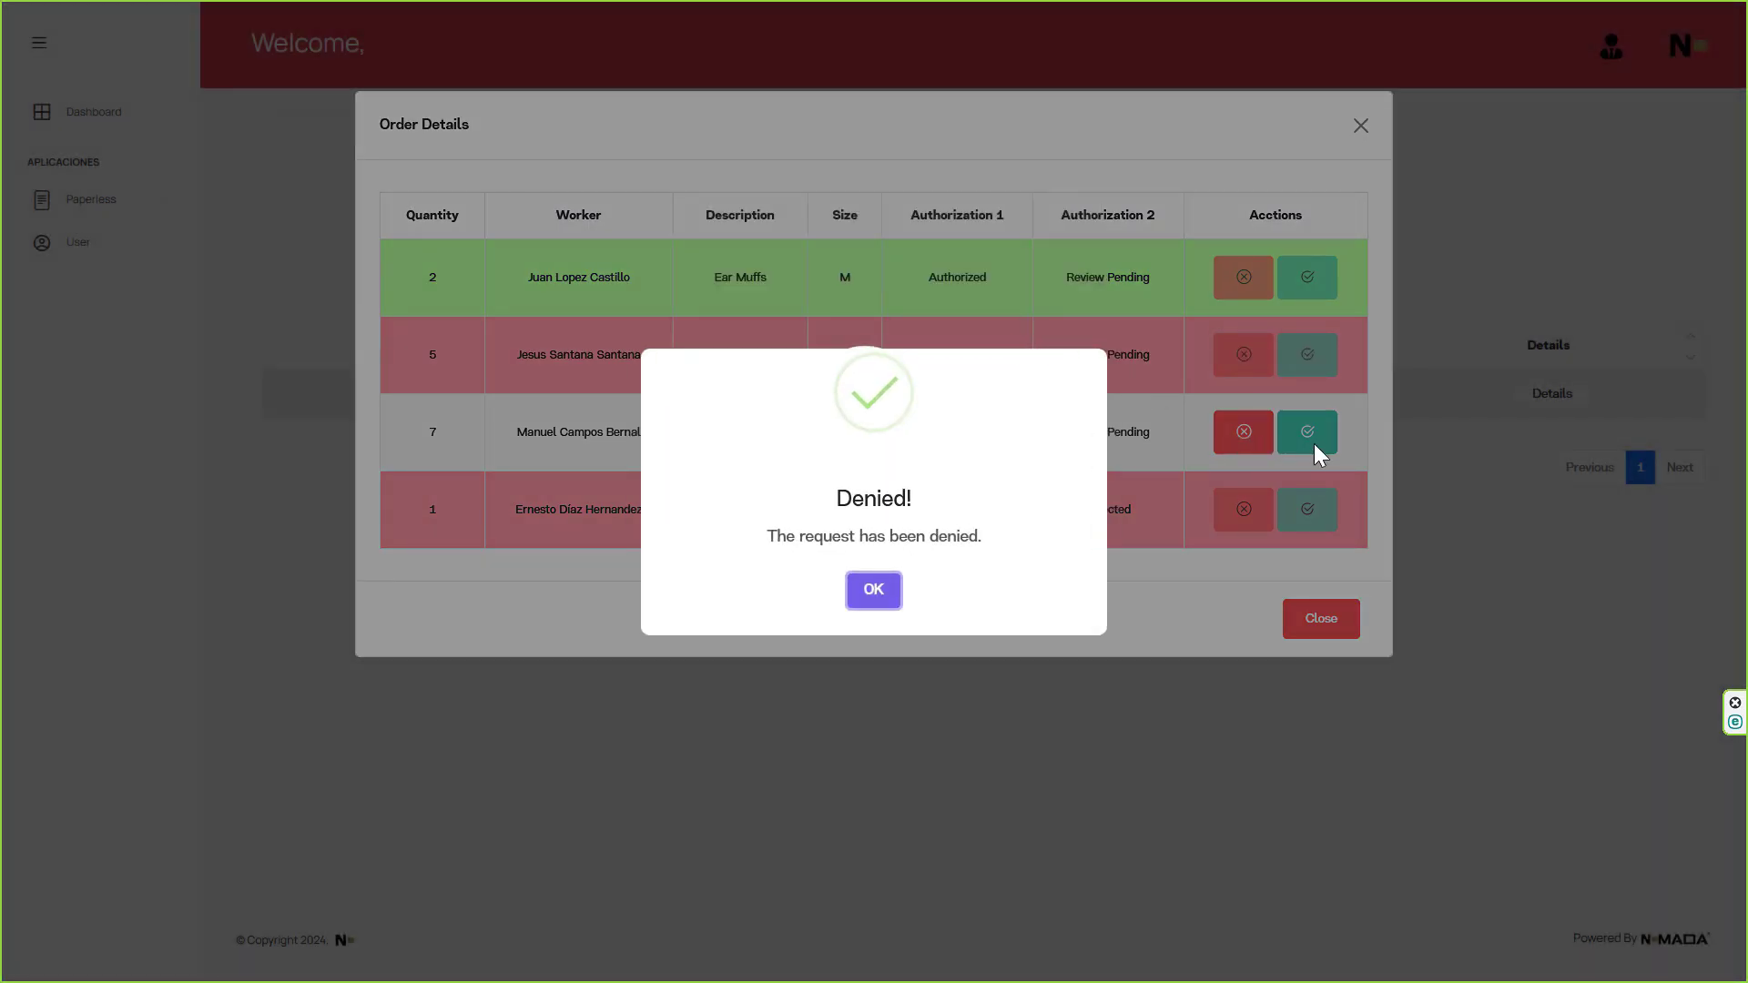
click(888, 595)
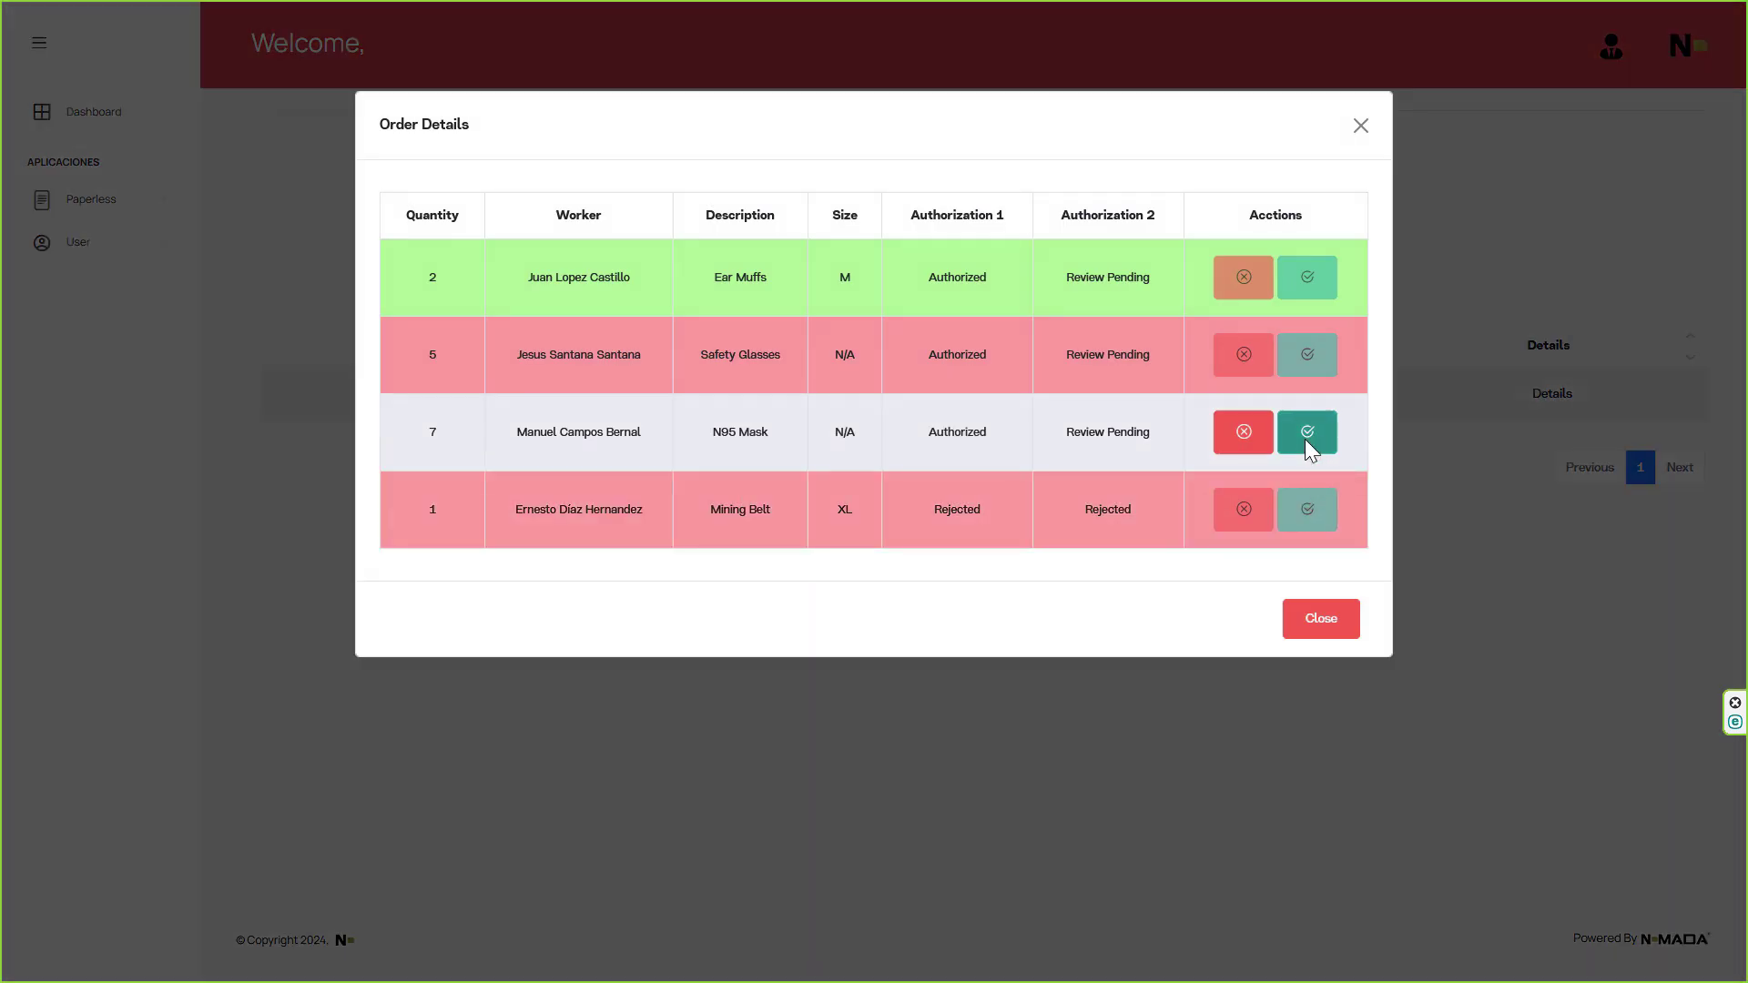
Step: Authorize the N95 Mask item with a signature and close the order details
click(1304, 439)
mouse_move(892, 271)
mouse_down()
mouse_move(824, 350)
mouse_move(942, 331)
mouse_up()
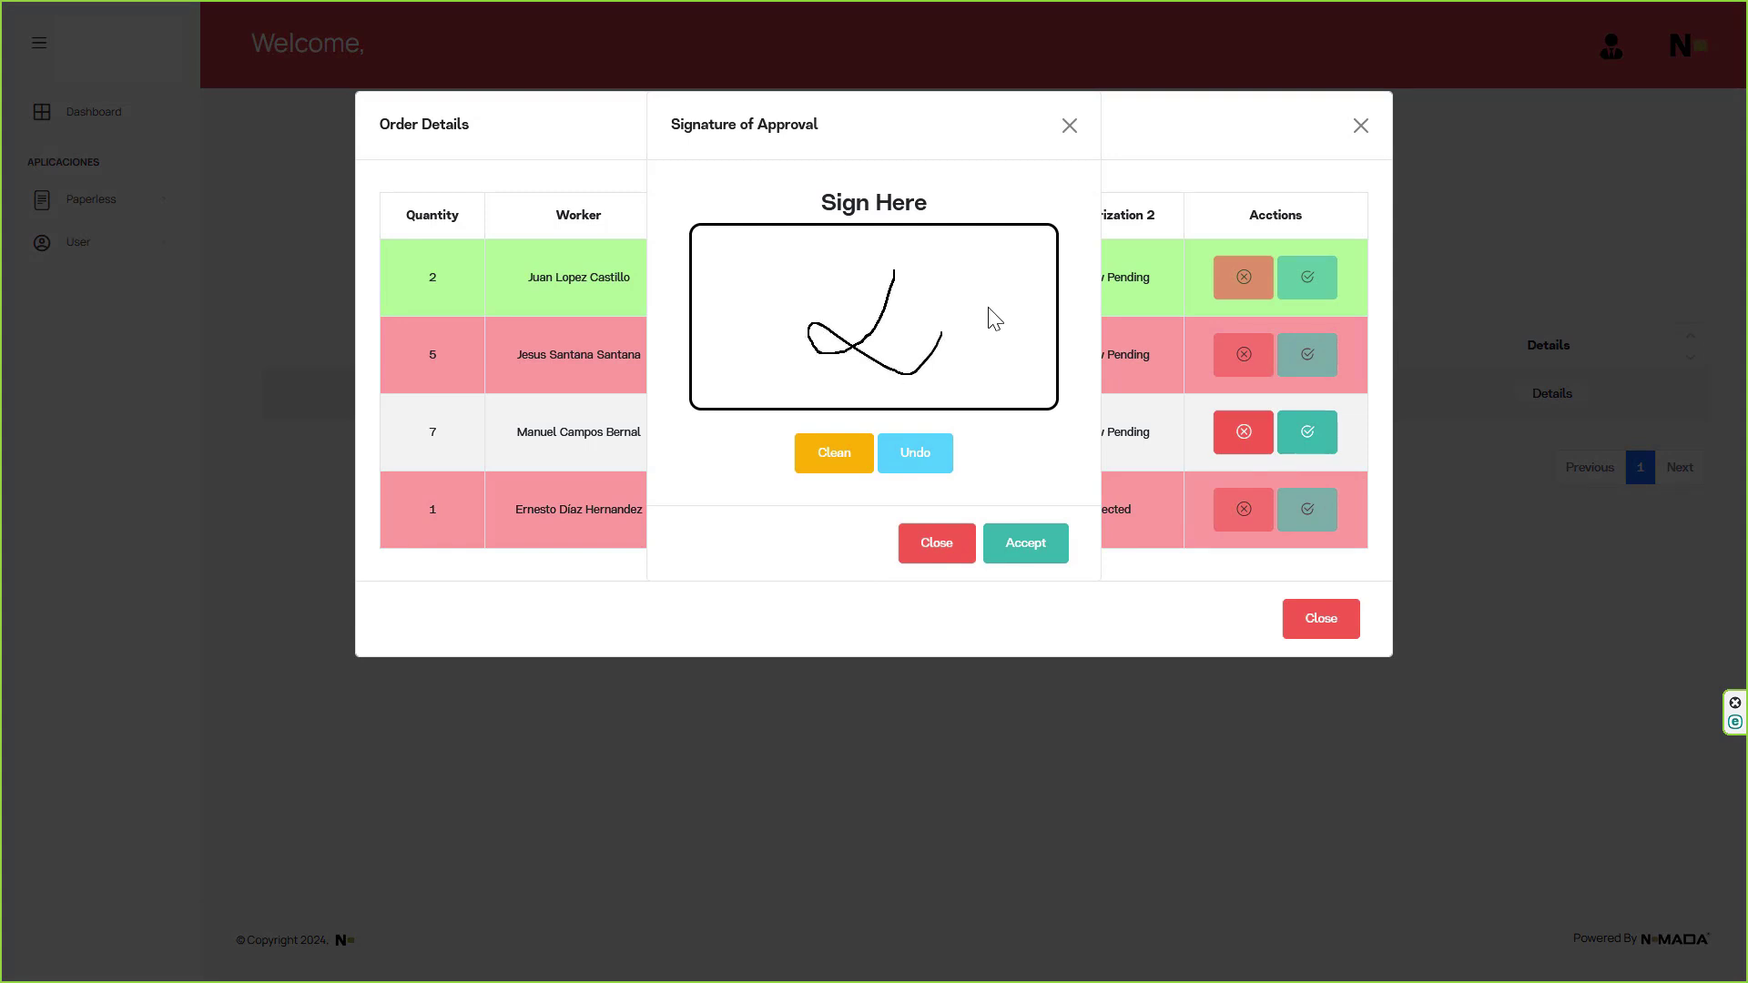
click(1037, 555)
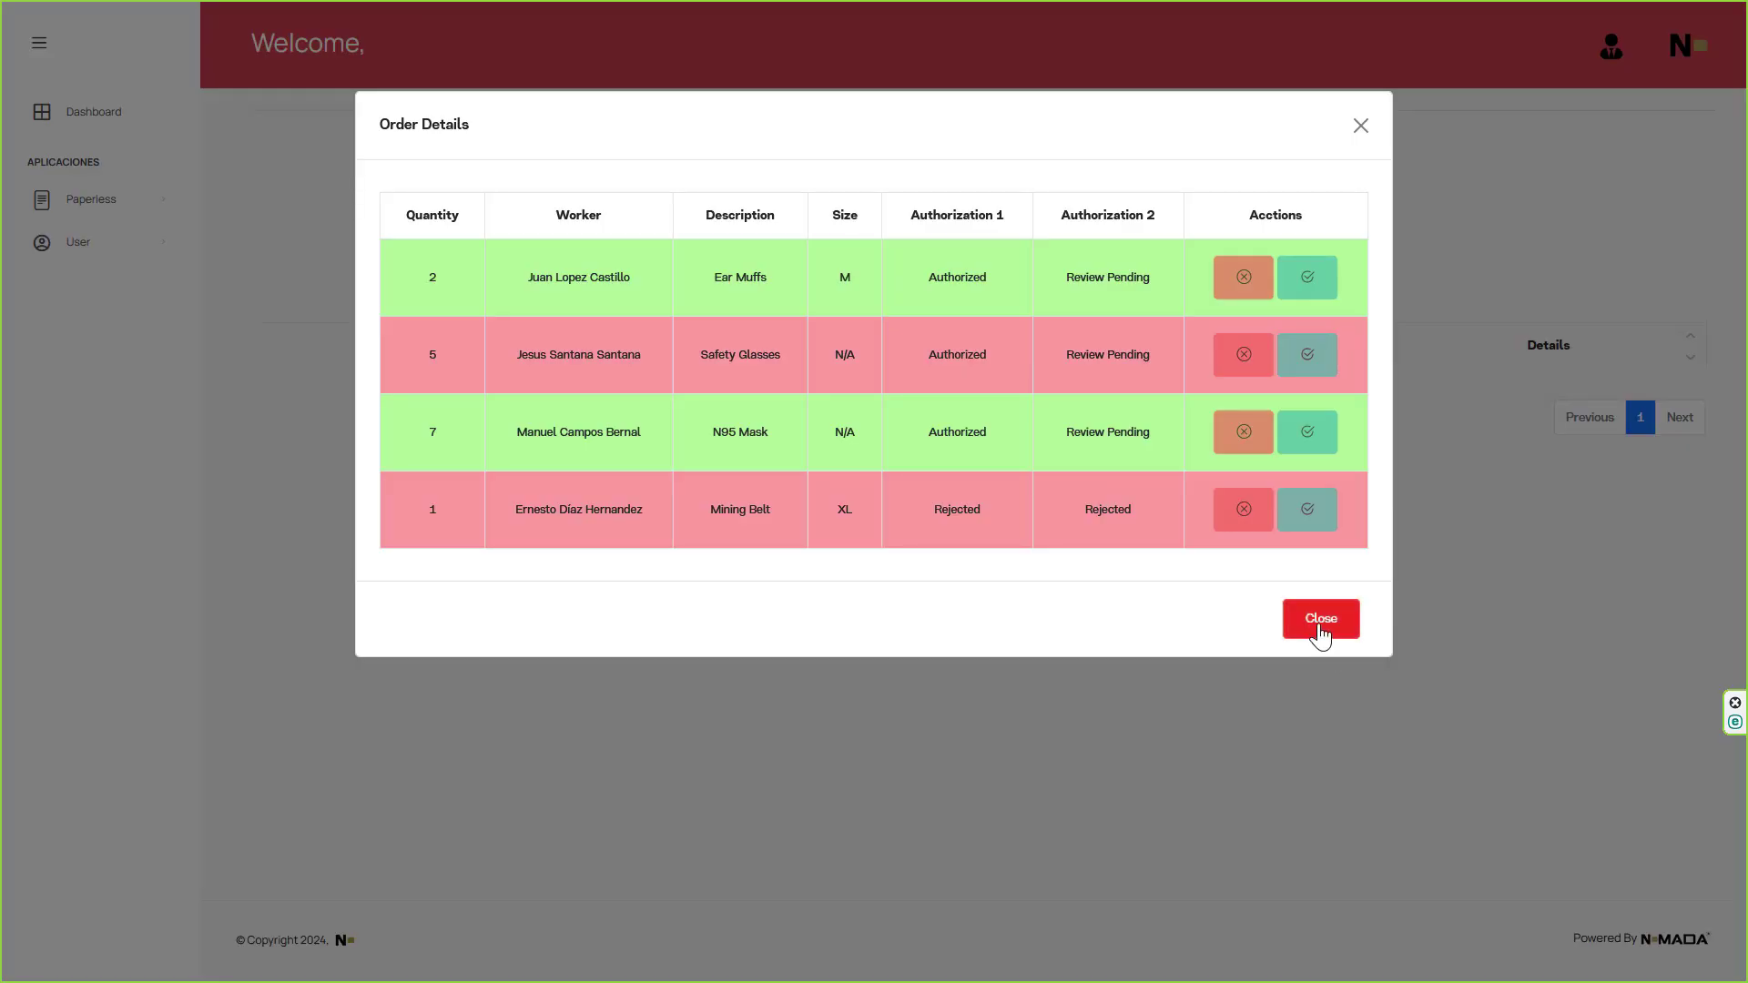
click(1321, 621)
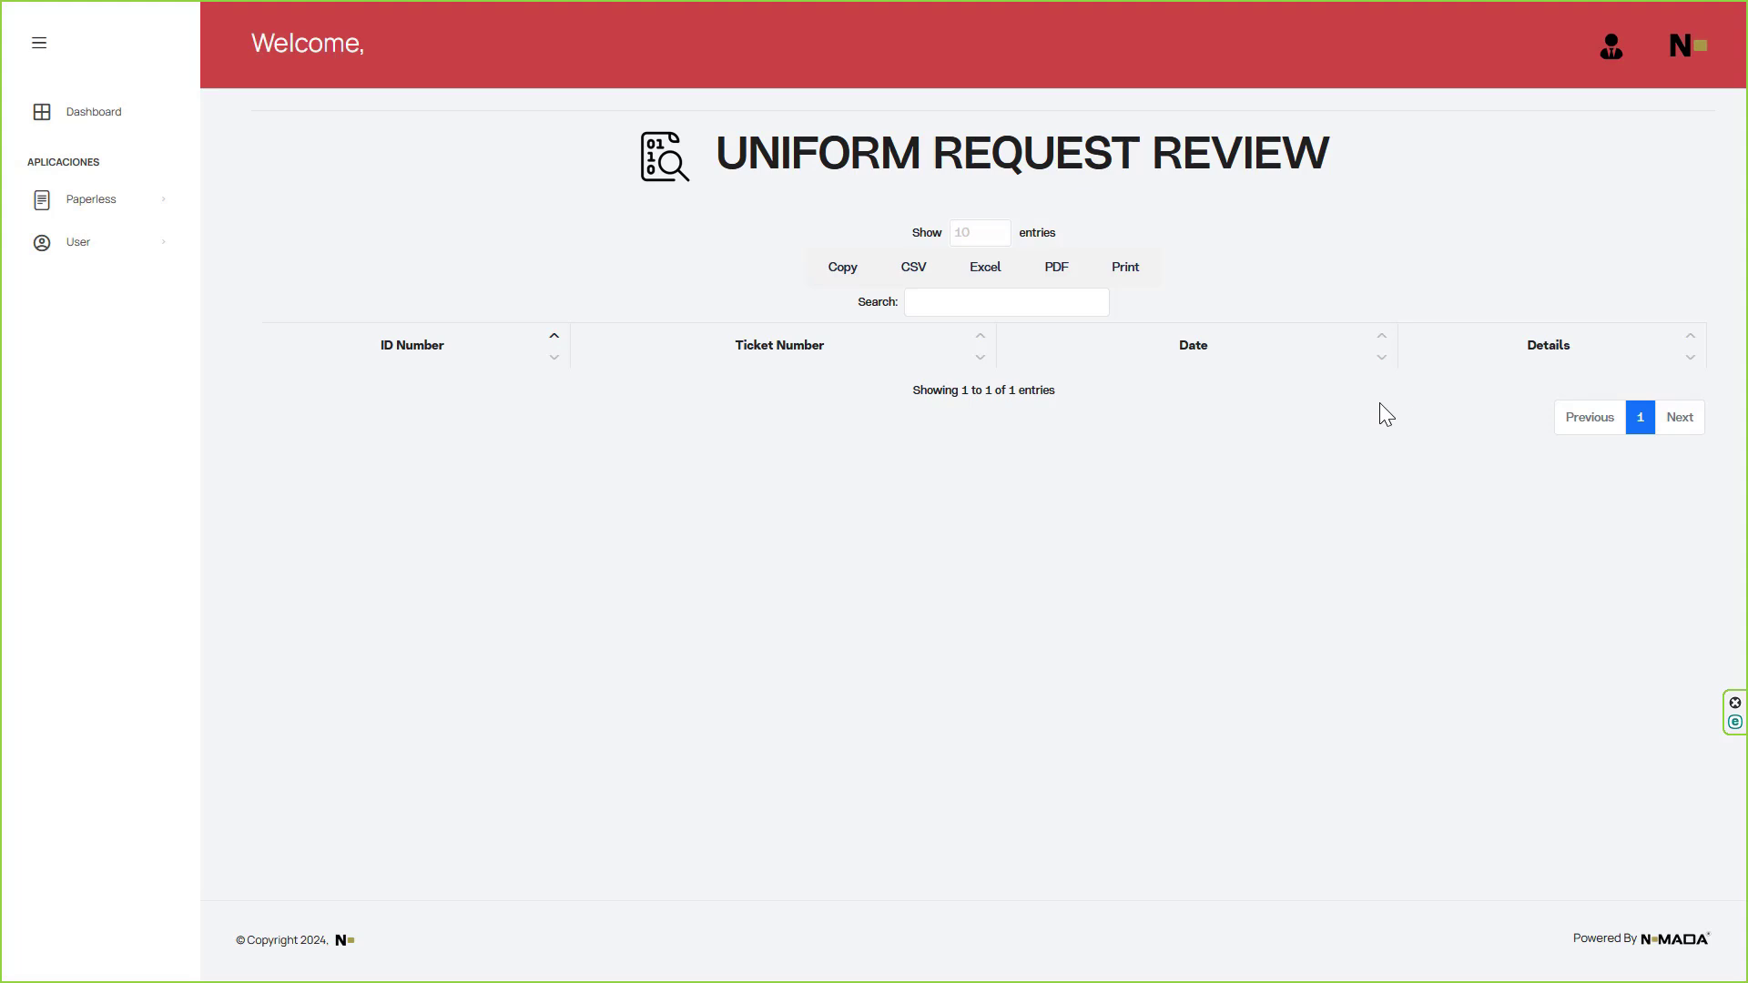
Step: Sign out and log back in as warehouse with the saved username and password
click(1610, 52)
click(1579, 198)
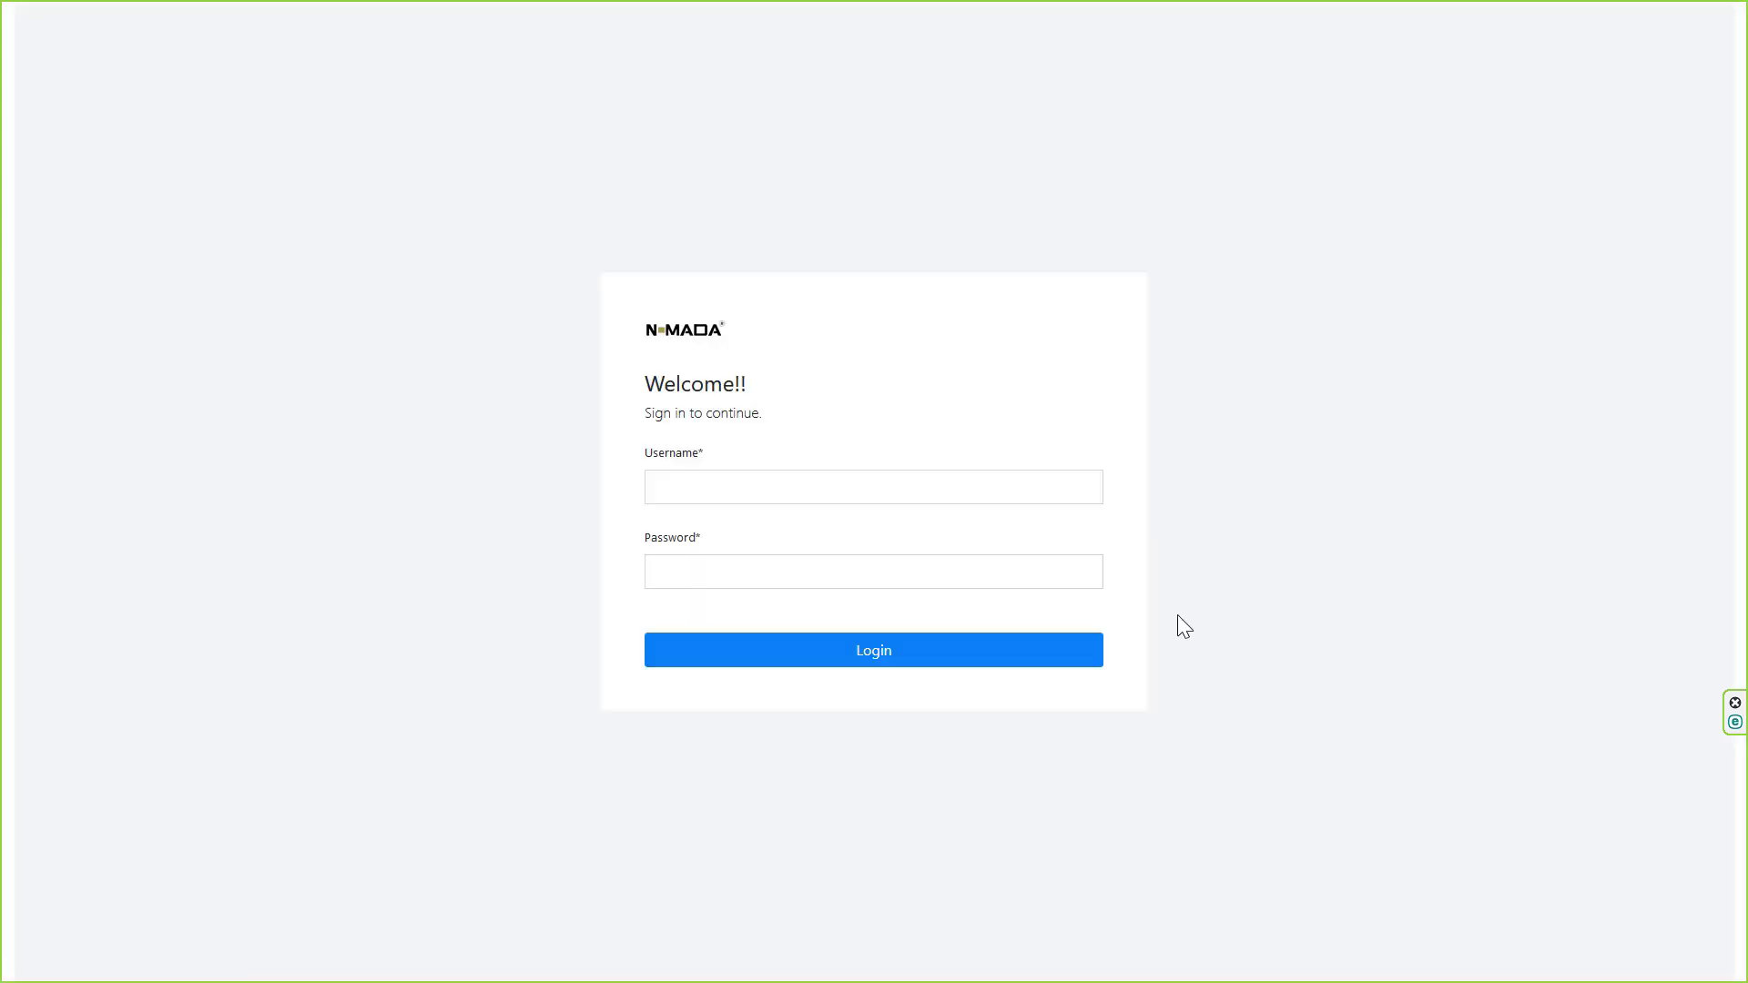
click(967, 487)
click(808, 749)
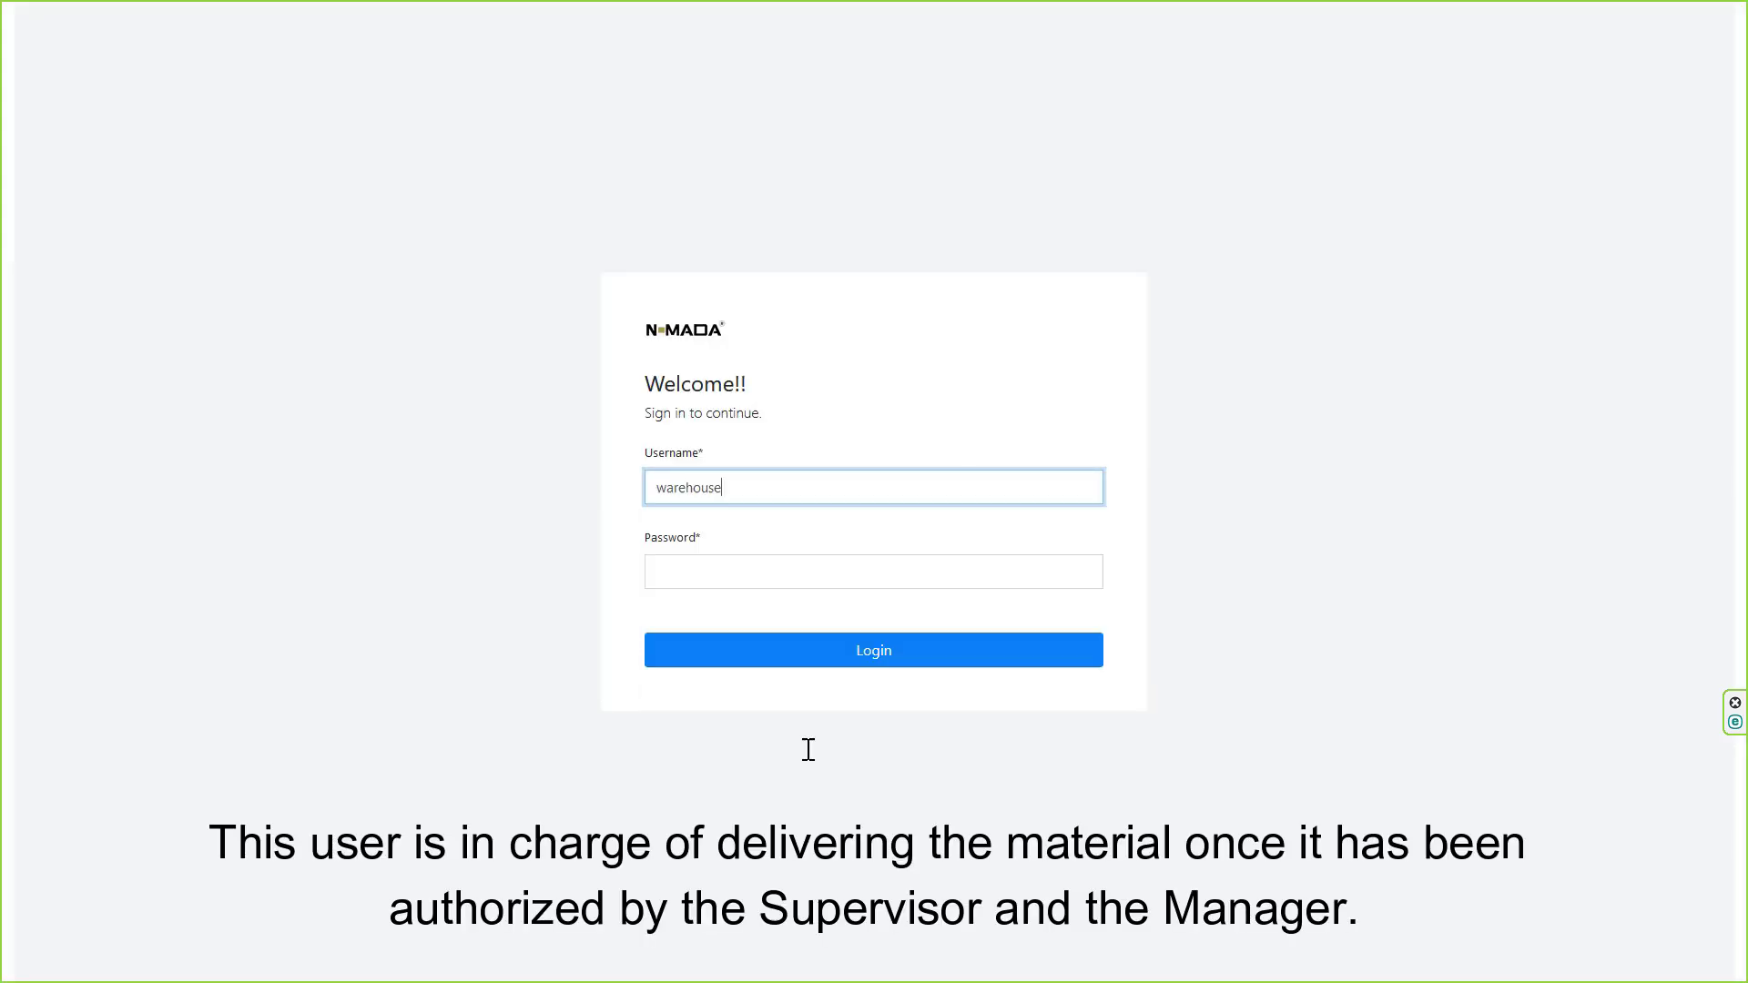
click(795, 660)
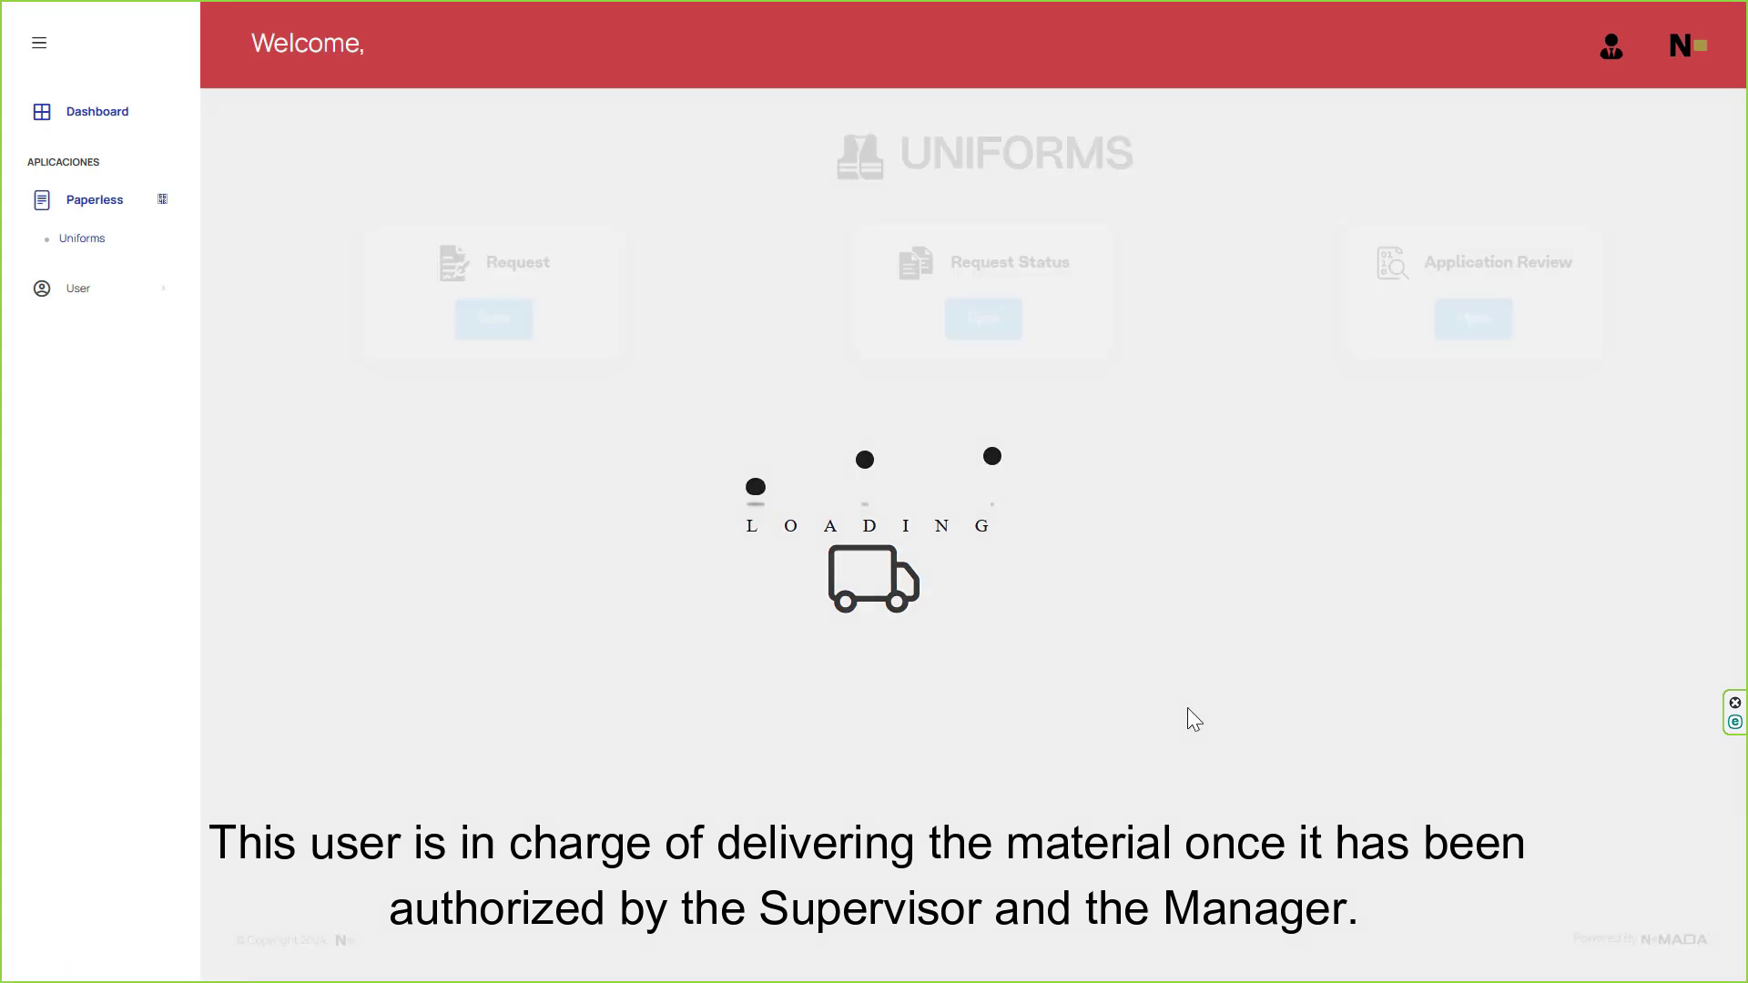
Step: Open the request's details in Application Review and approve delivery of the Ear Muffs item with the warehouse user's signature
click(1475, 314)
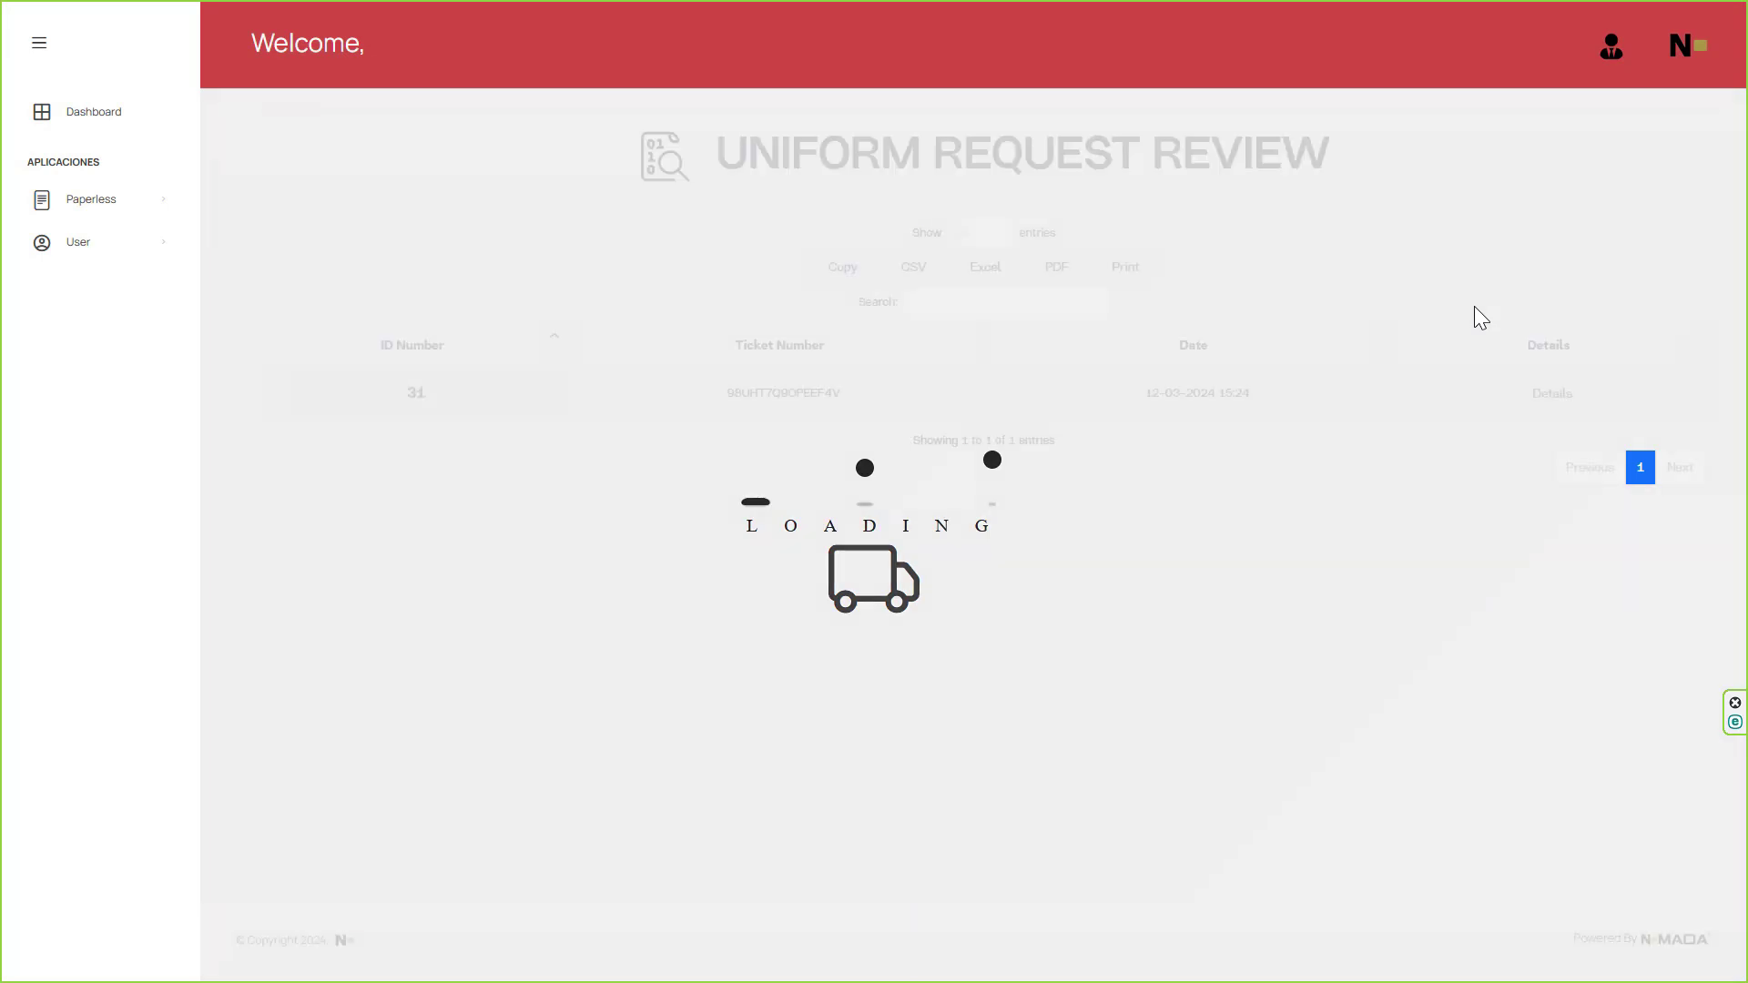
click(1540, 378)
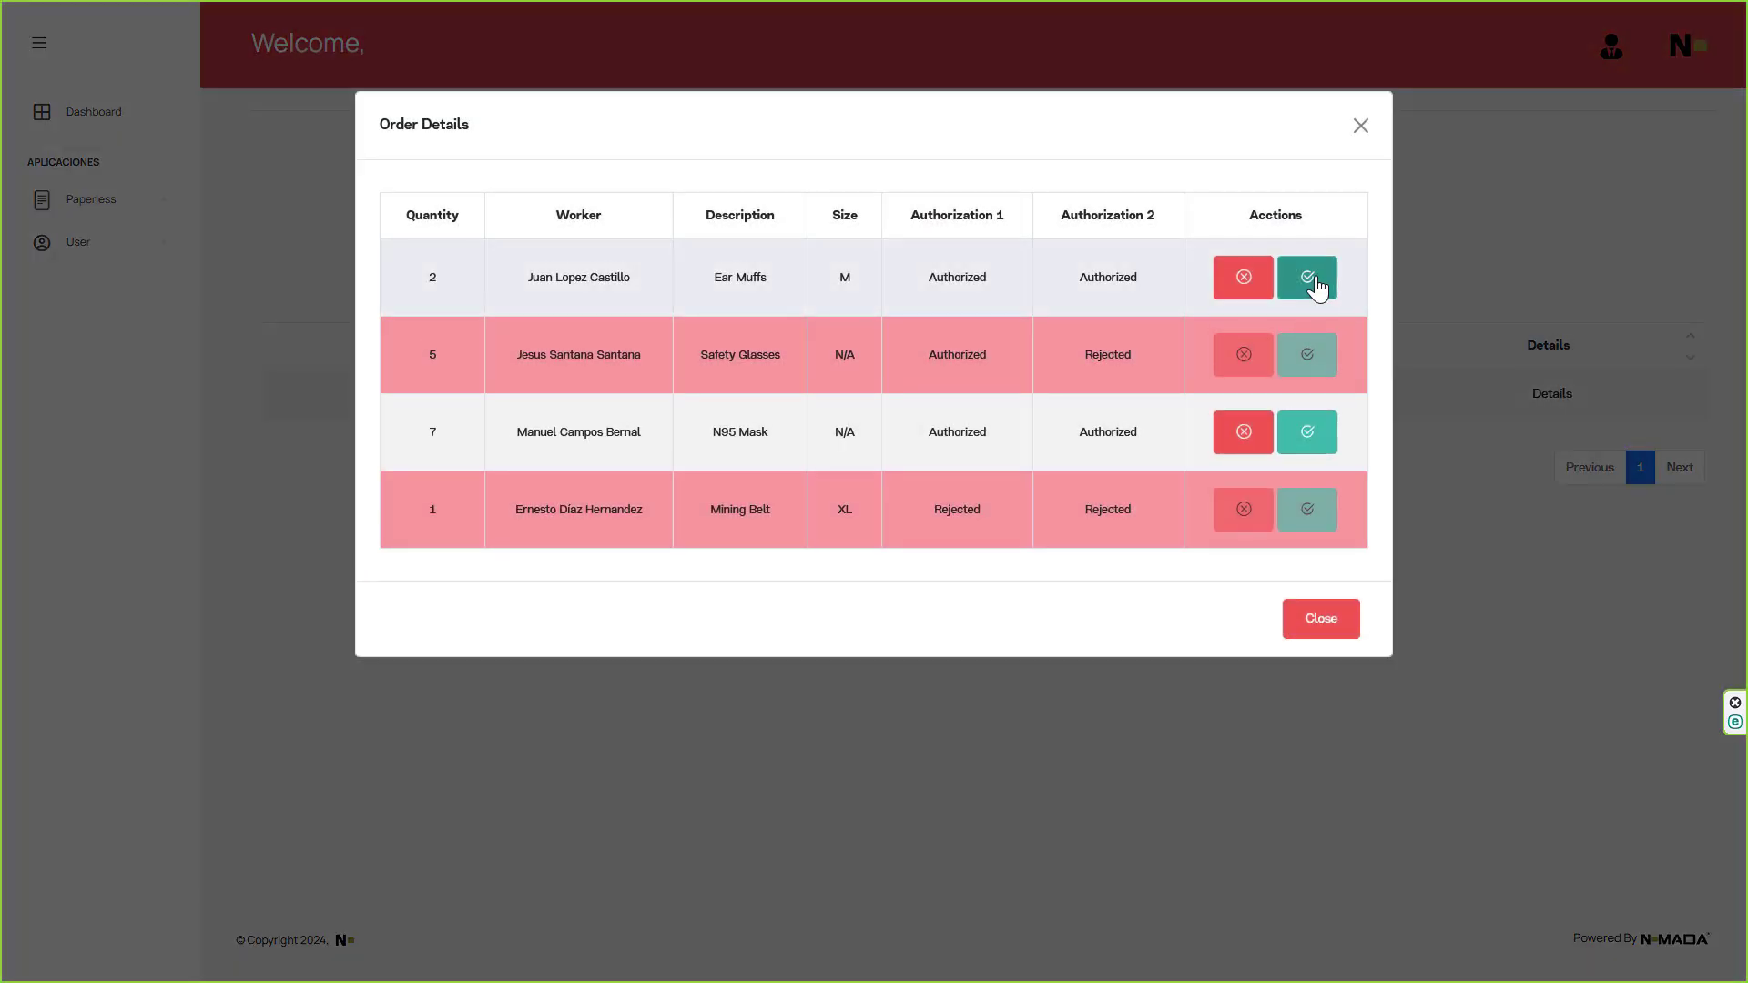
click(1315, 285)
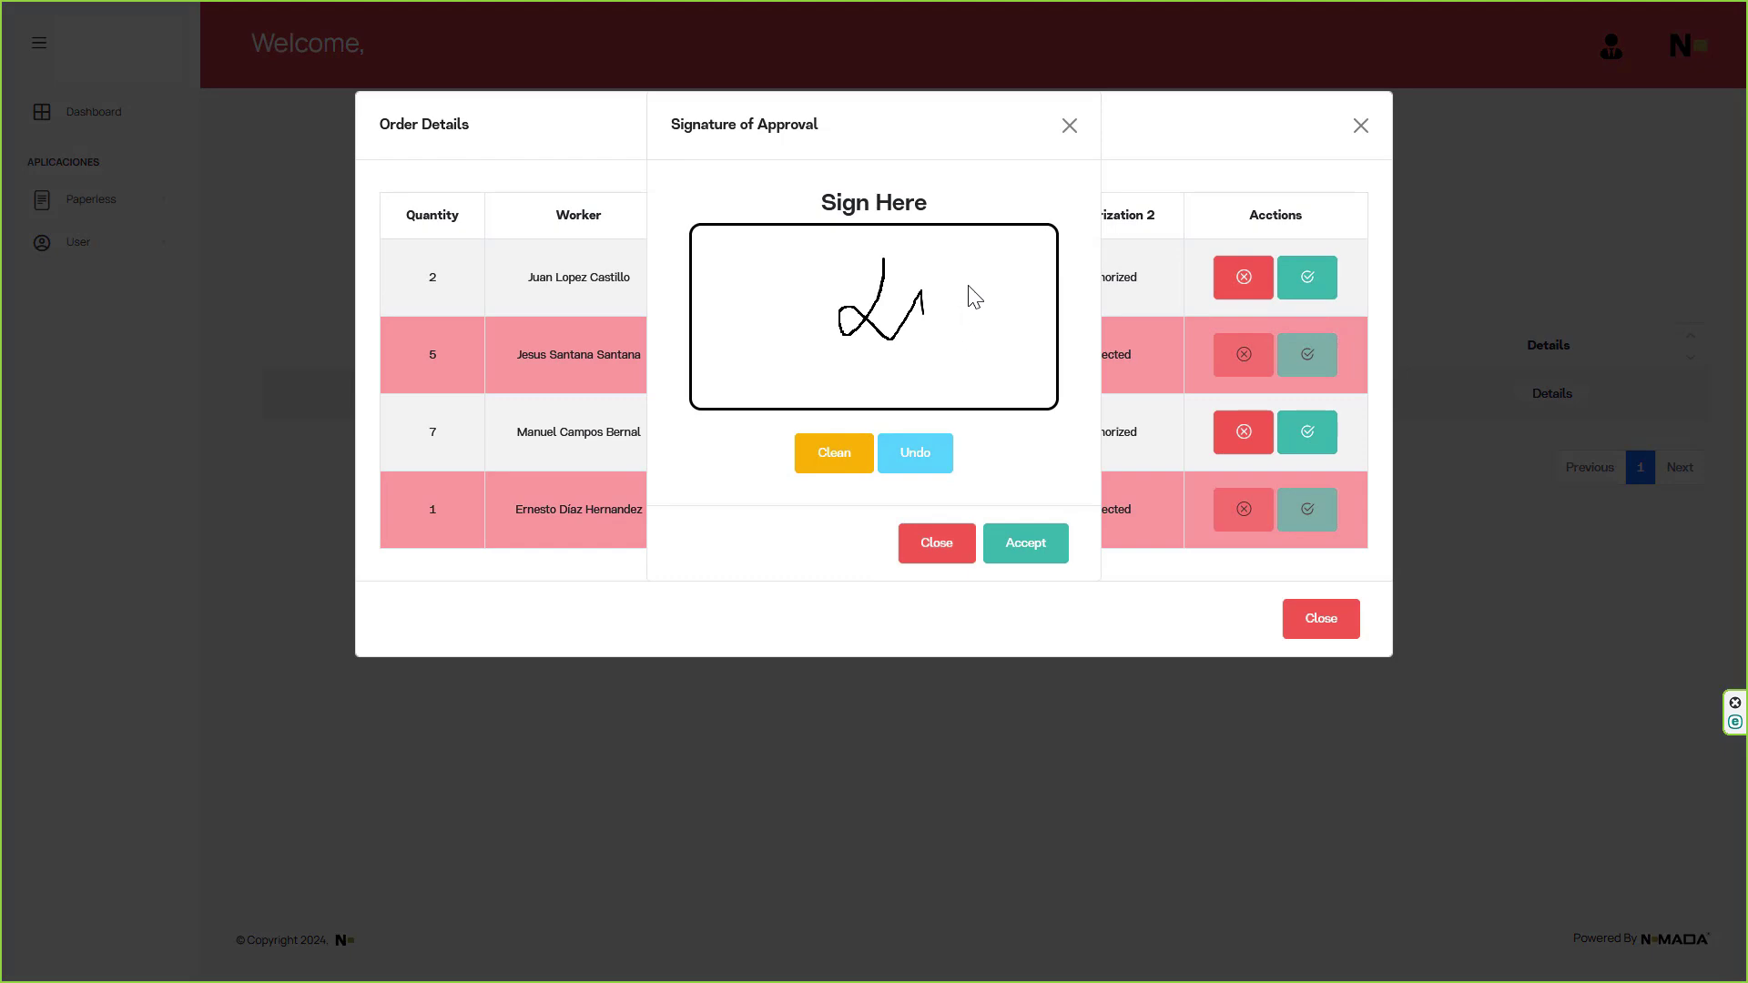
click(1018, 537)
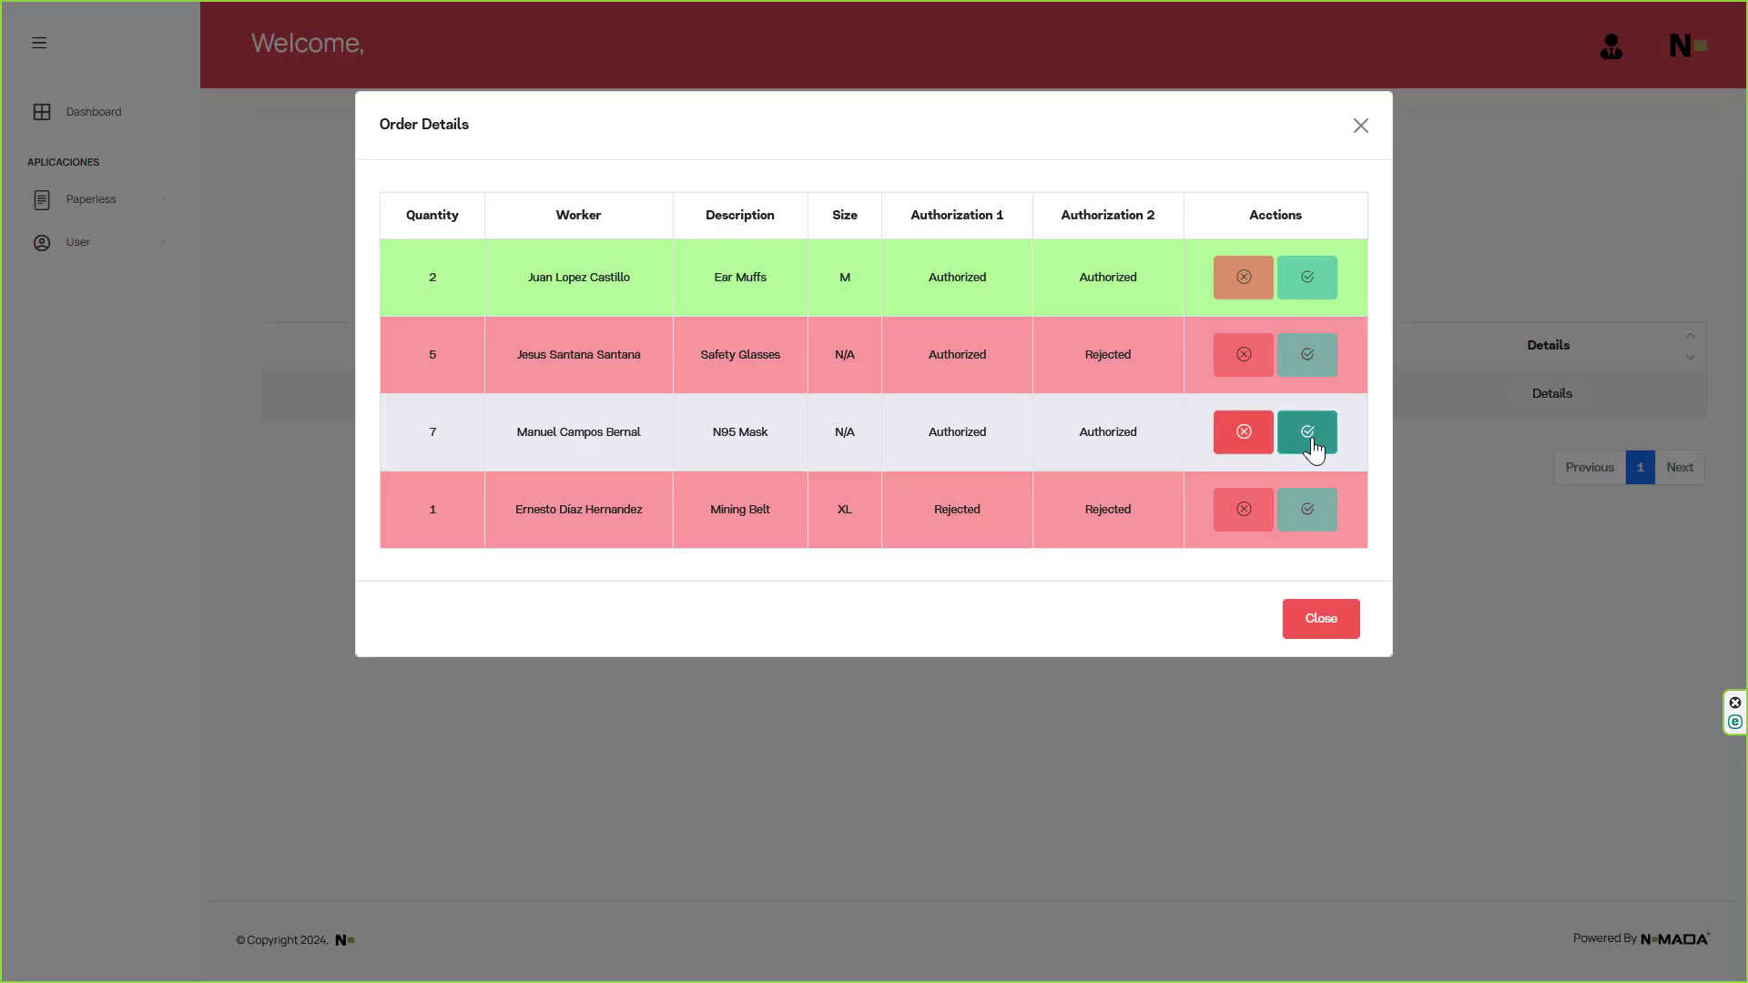
Step: Approve delivery of the N95 Mask item with a signature and close the order details
click(1312, 445)
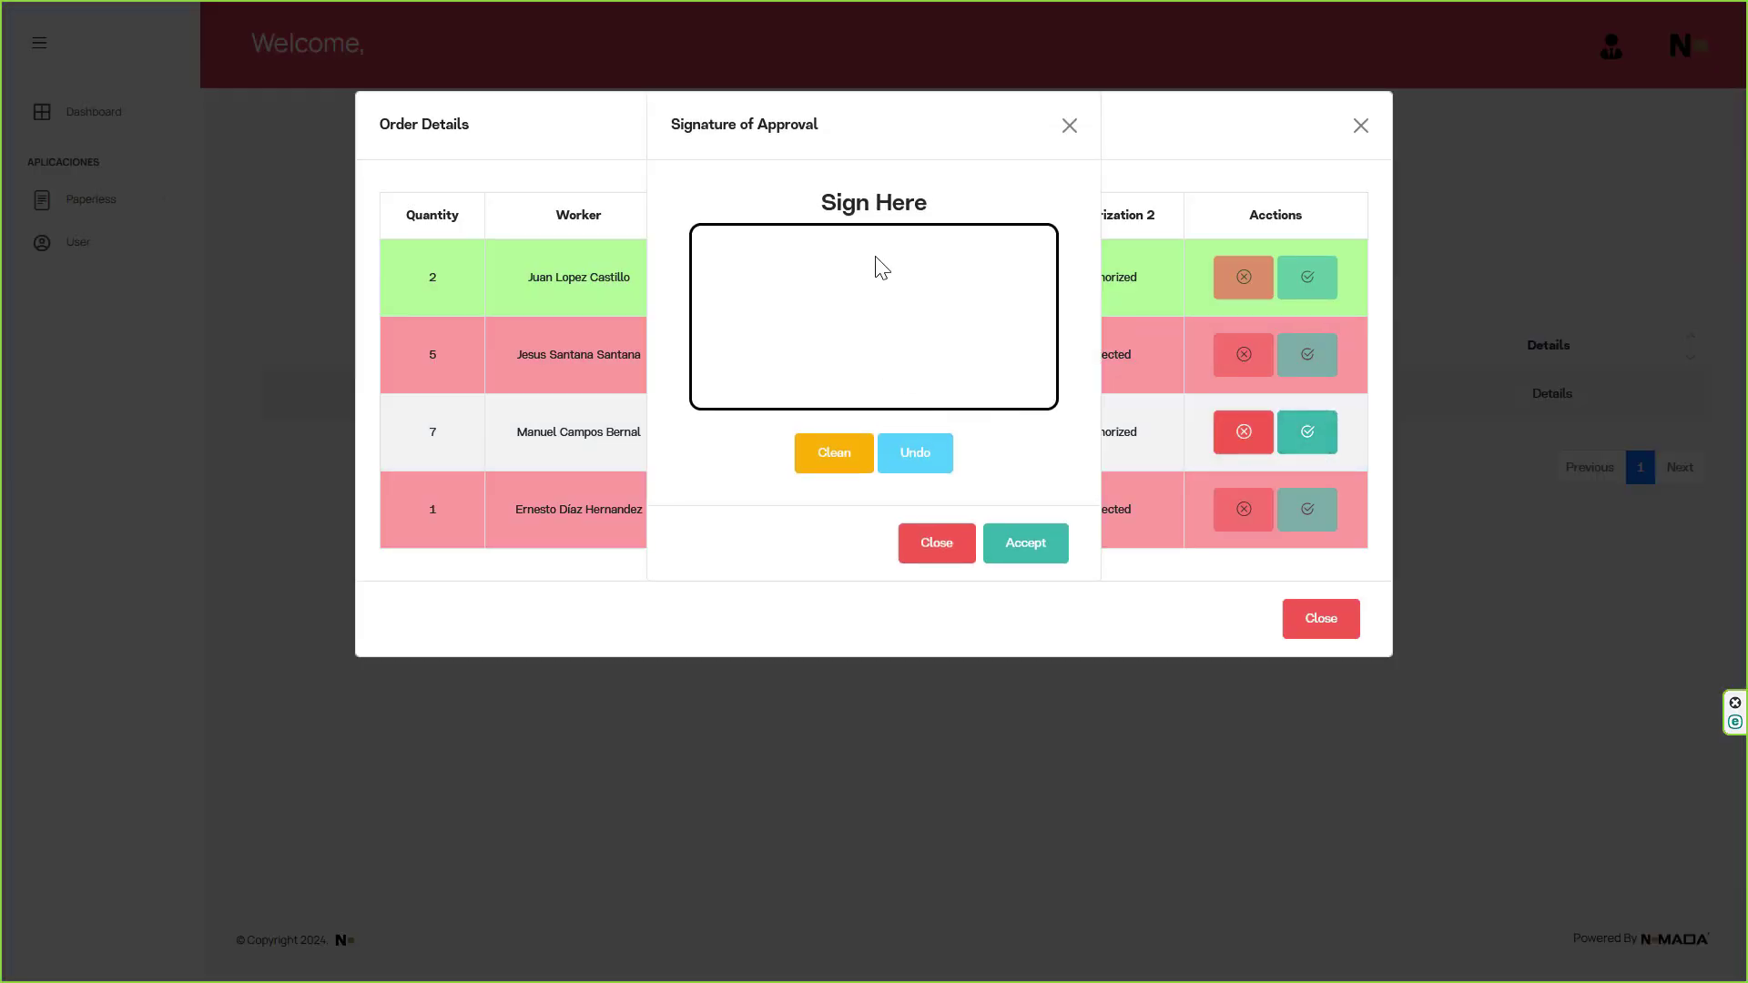
click(1023, 554)
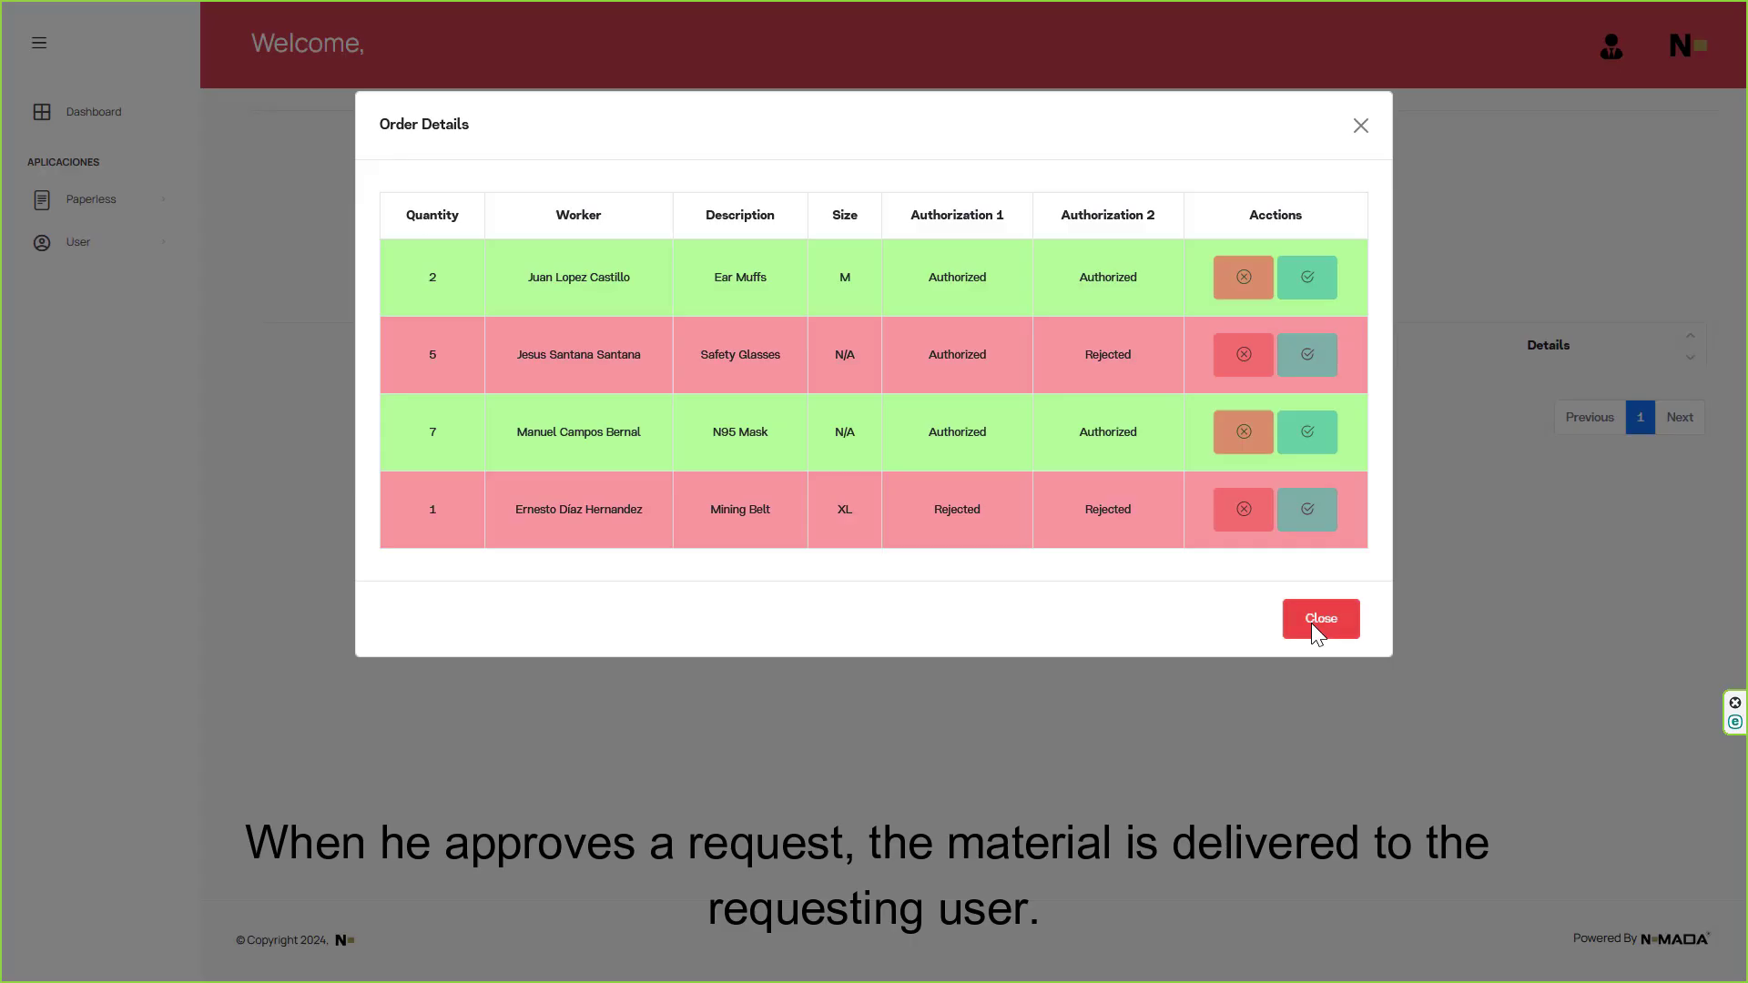
click(1311, 623)
Step: Sign out and log back in as leader with the saved username and password
click(1627, 75)
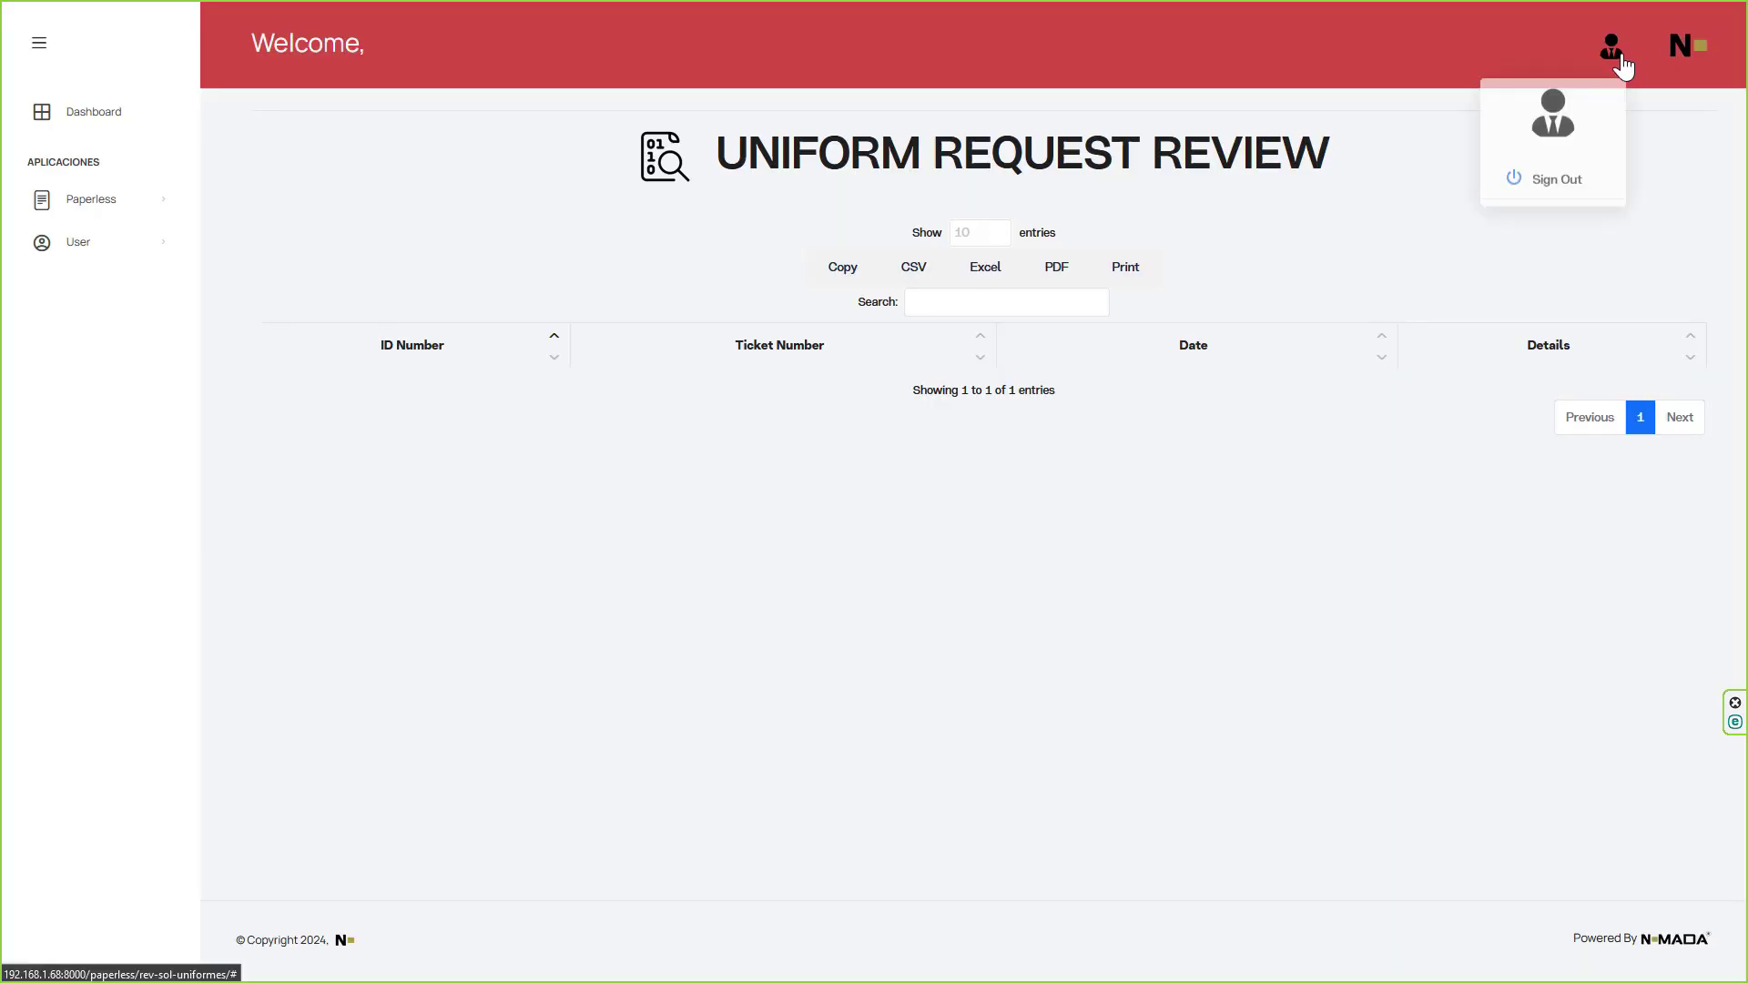
click(1555, 185)
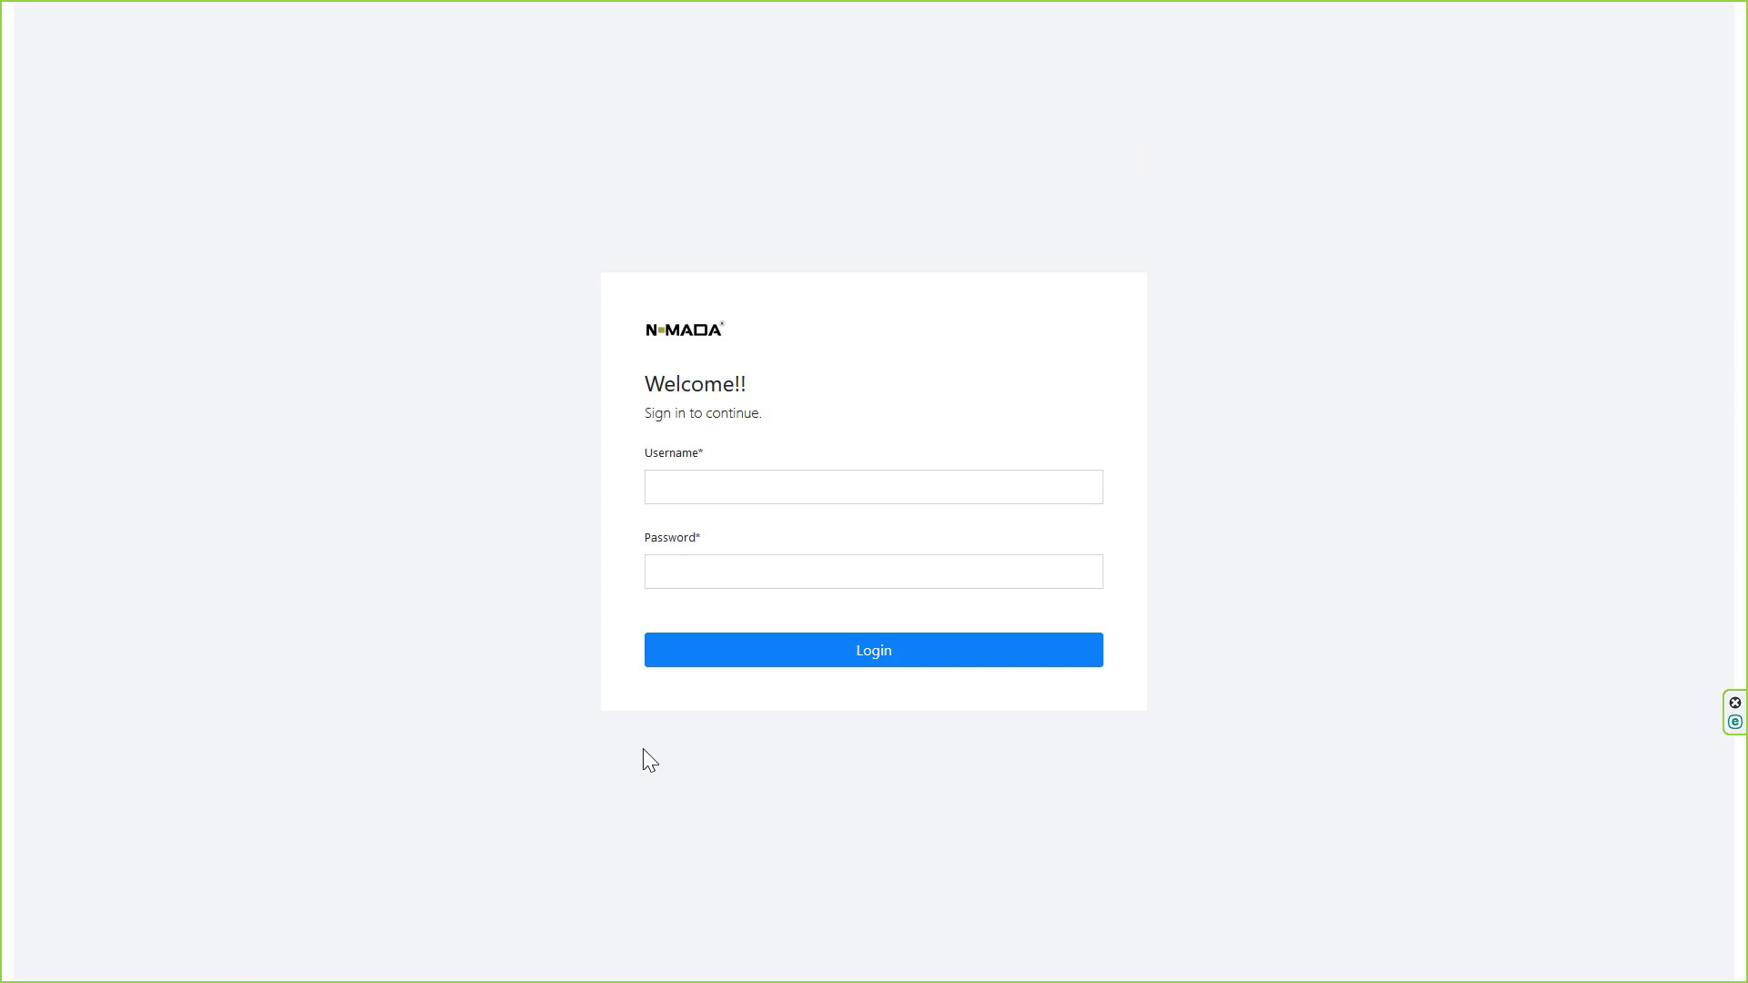
click(861, 485)
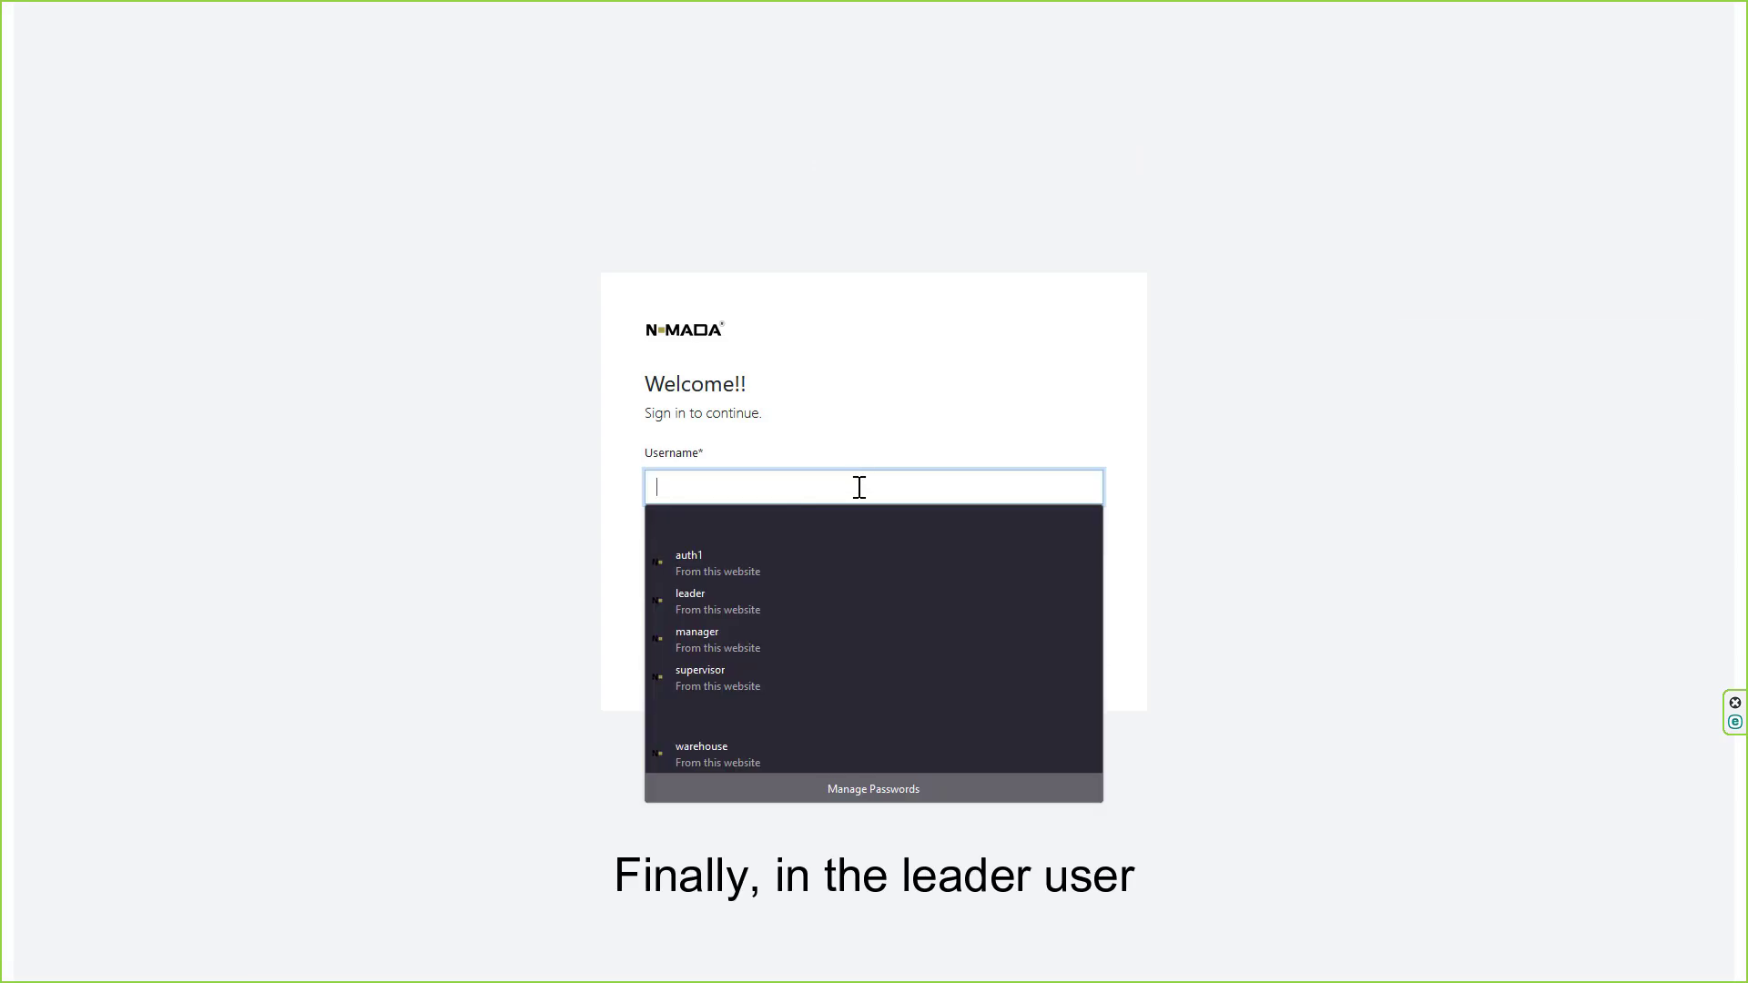
click(799, 601)
click(765, 659)
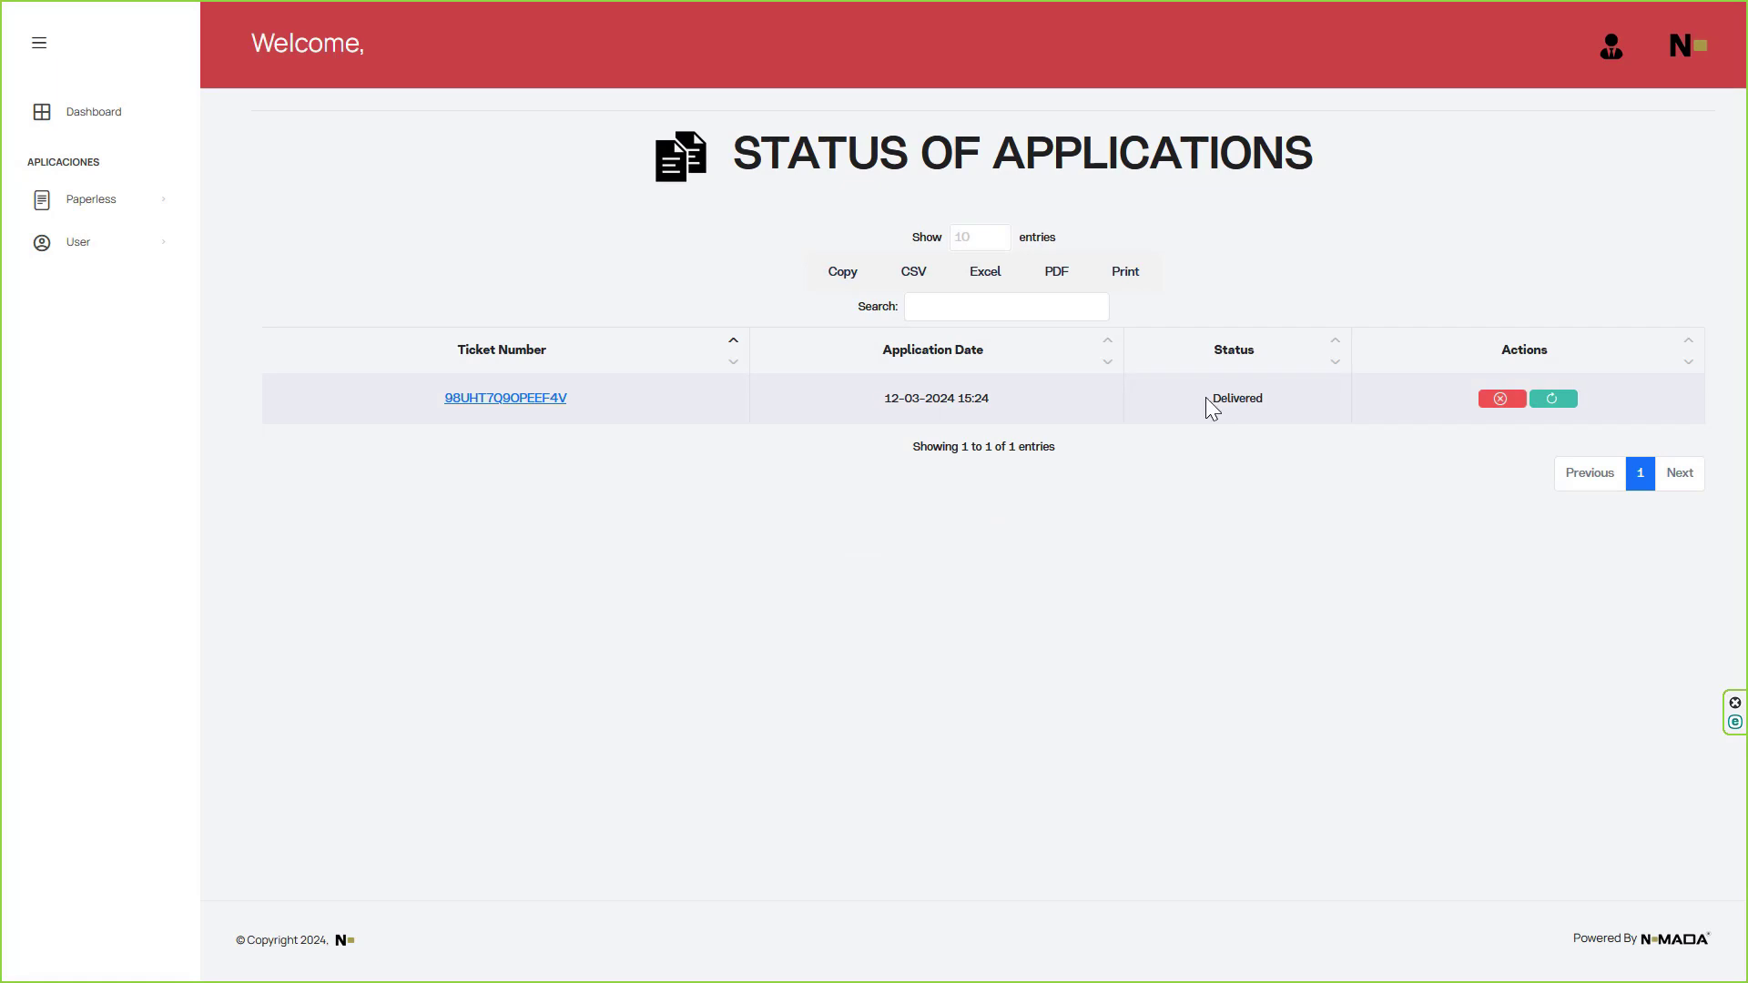
Step: Review each item's authorizations in the ticket's order details under Status of Applications, close the details and open the account options
click(480, 410)
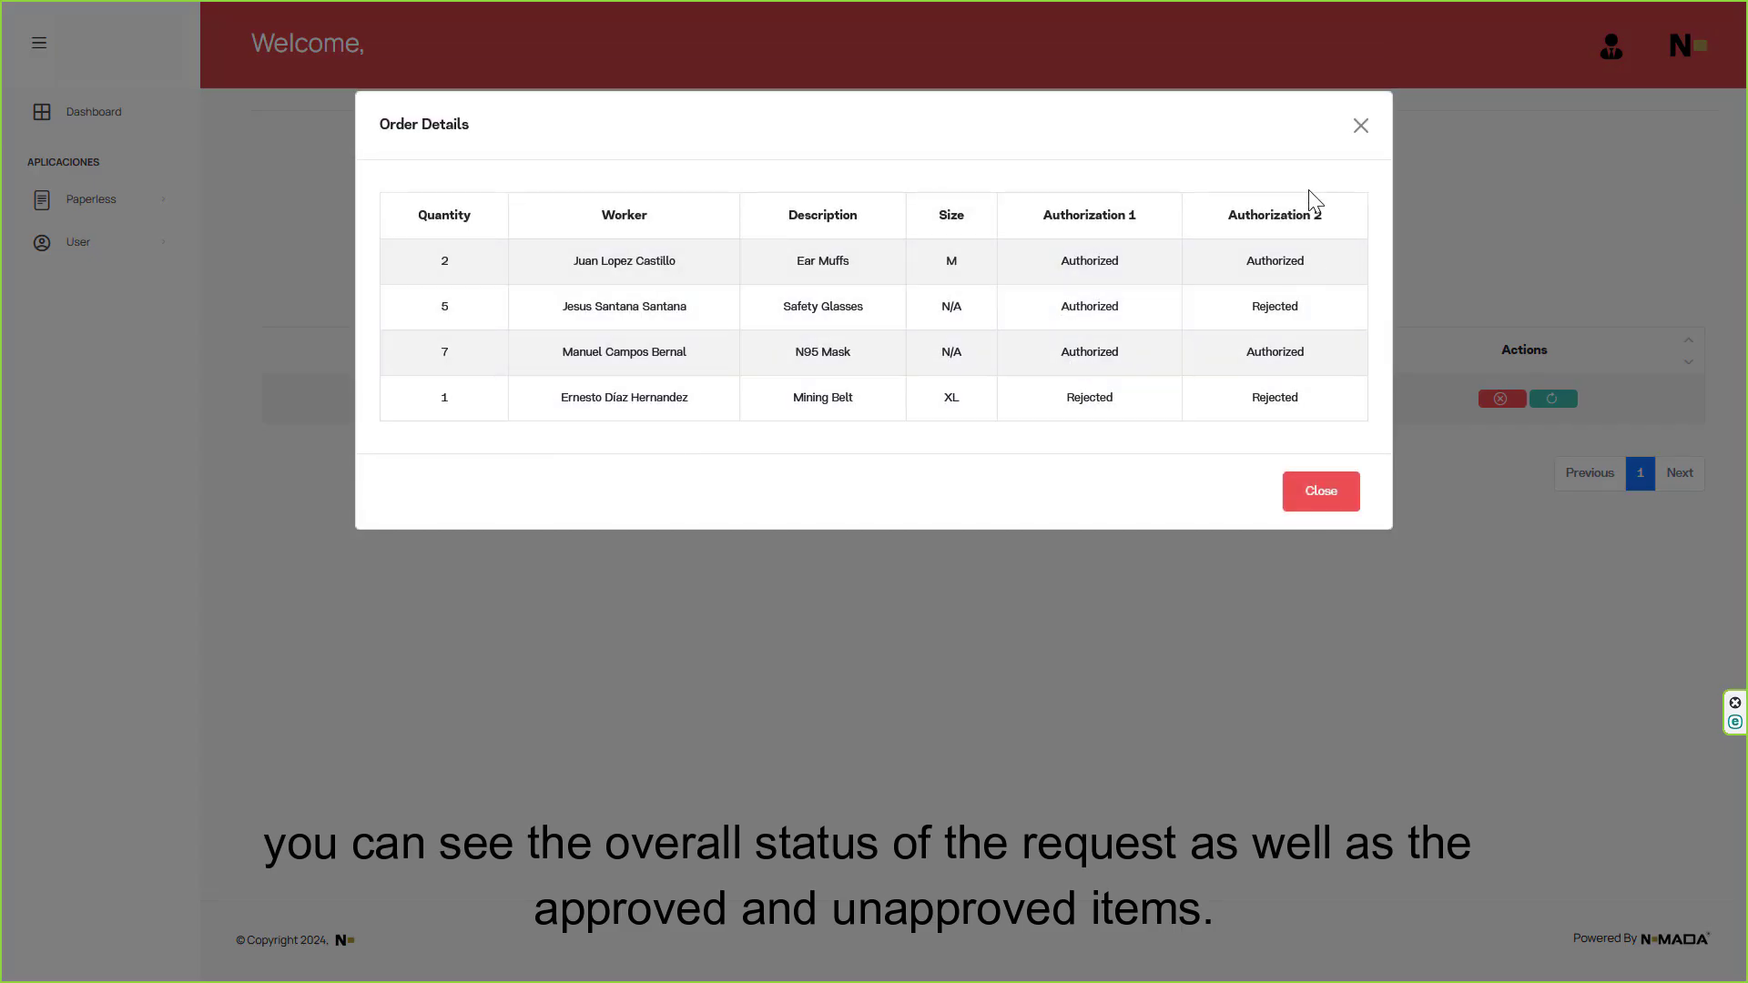
click(1347, 503)
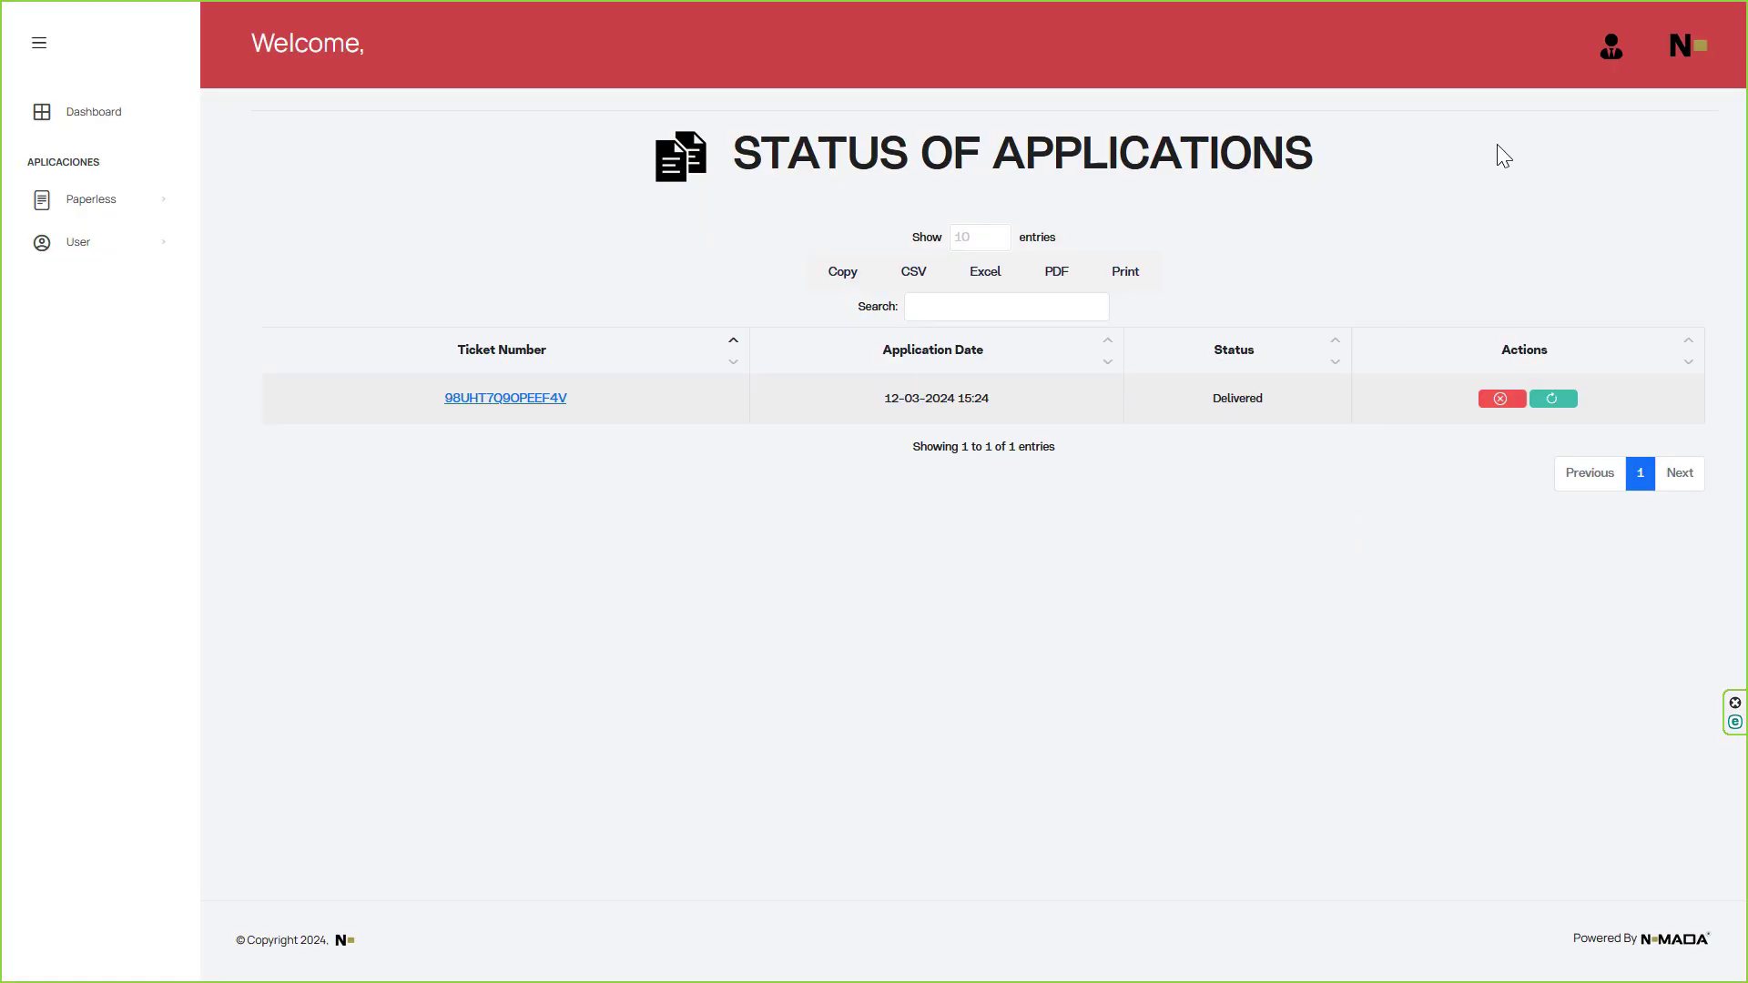
click(1615, 61)
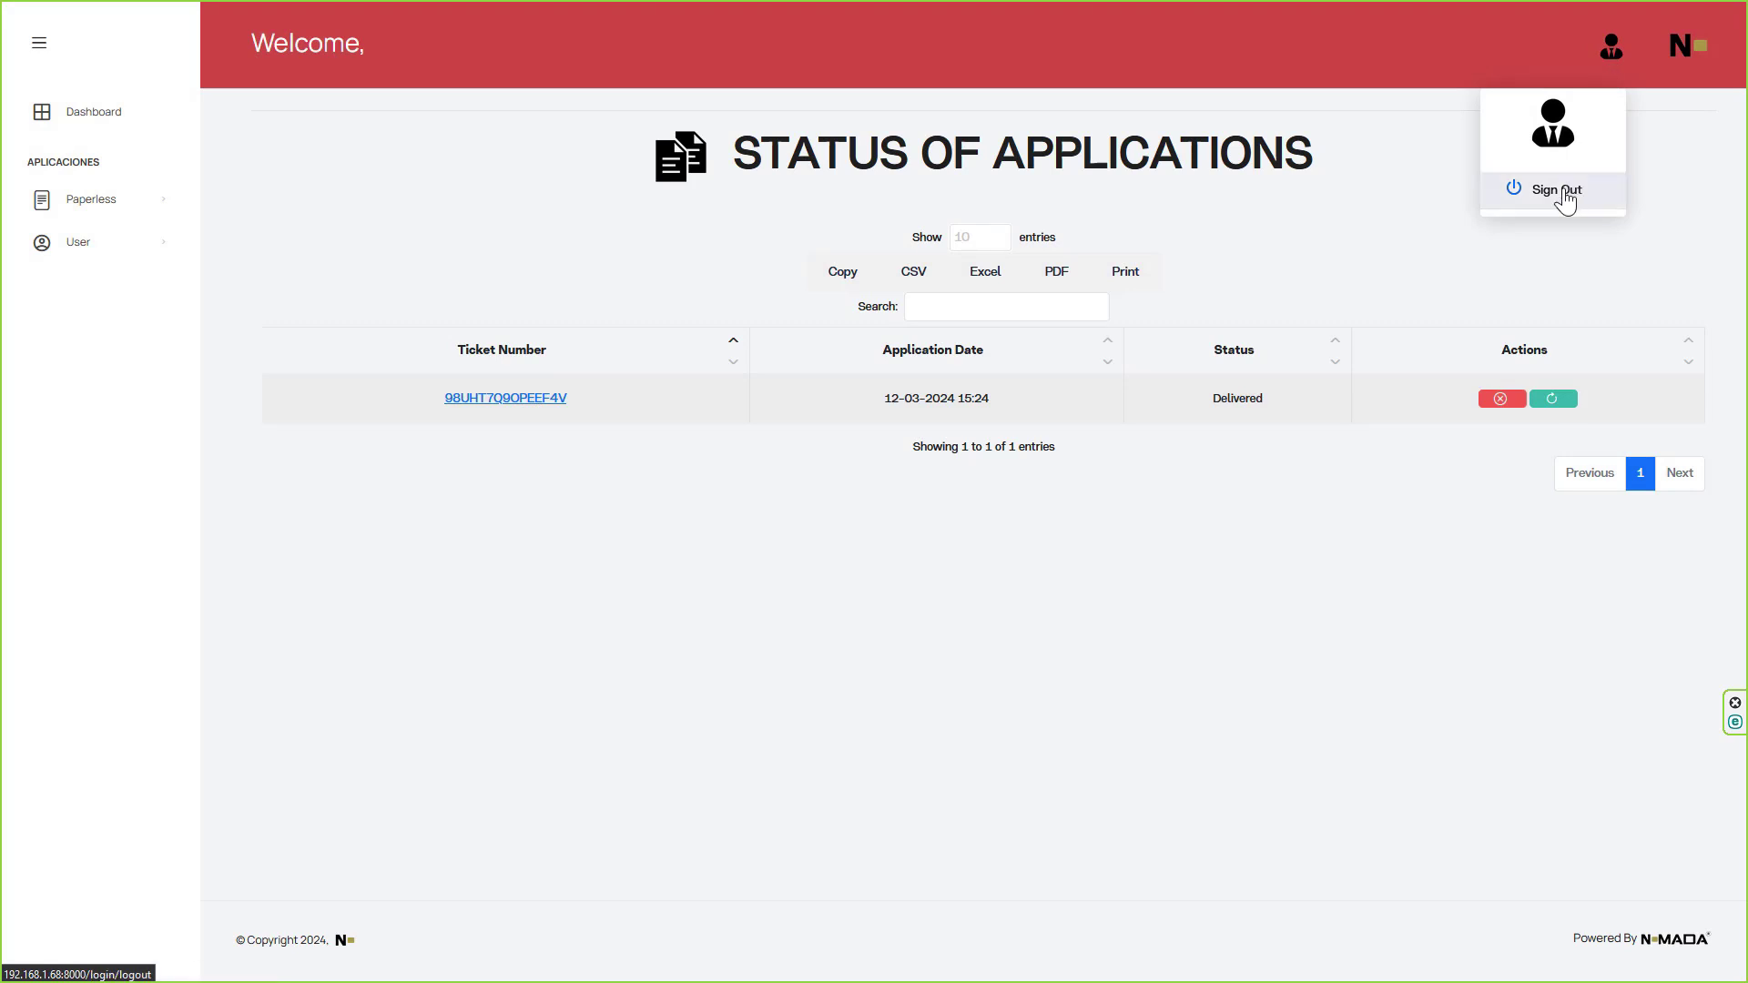